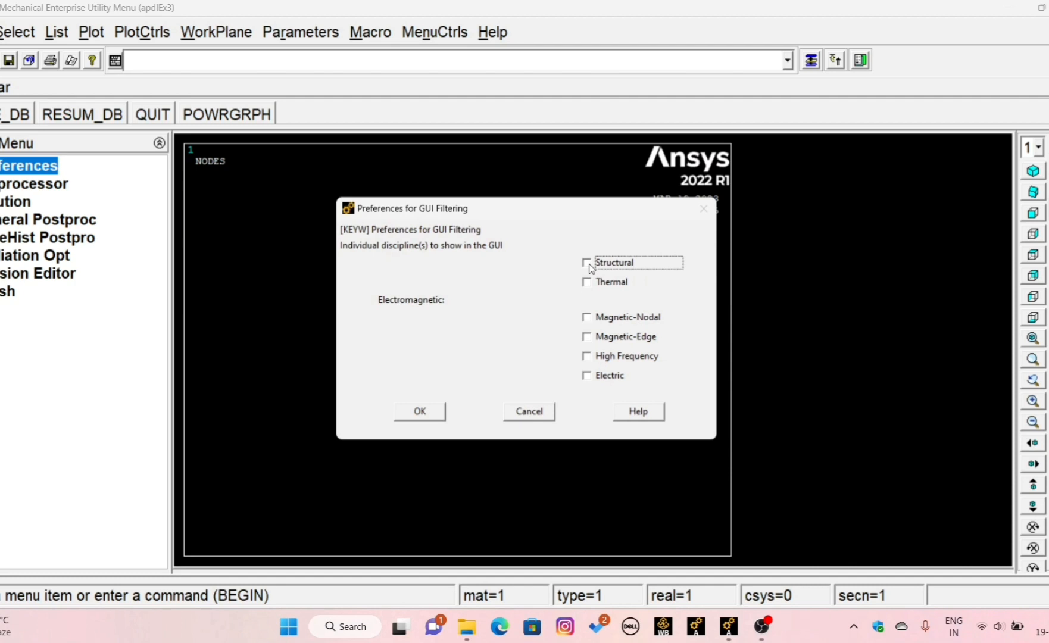
- Filter the GUI preferences to the Structural discipline and open the preprocessor
click(588, 263)
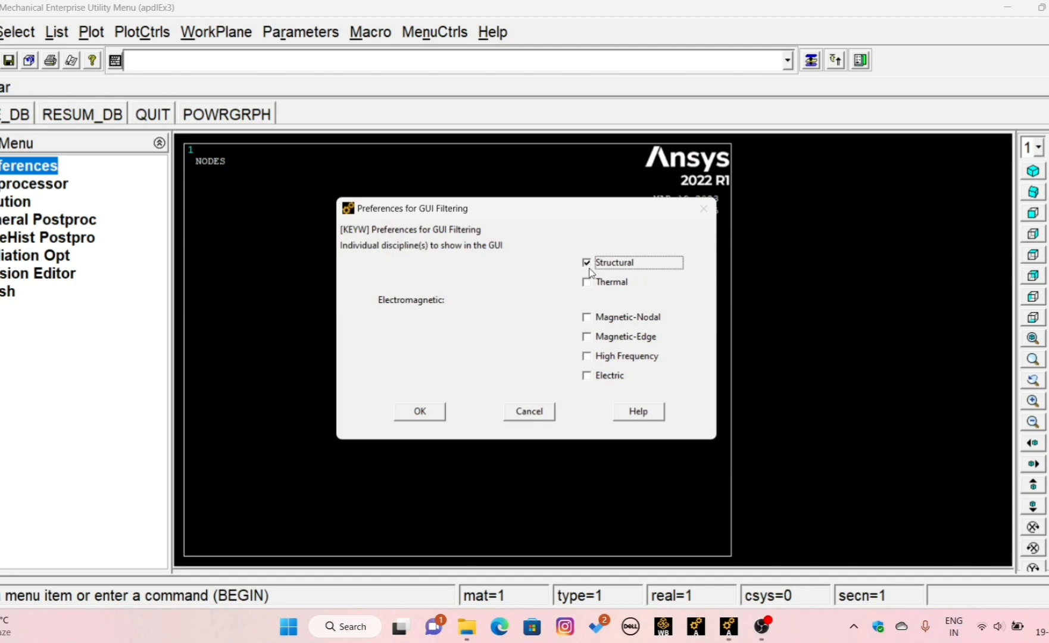
click(411, 411)
click(34, 185)
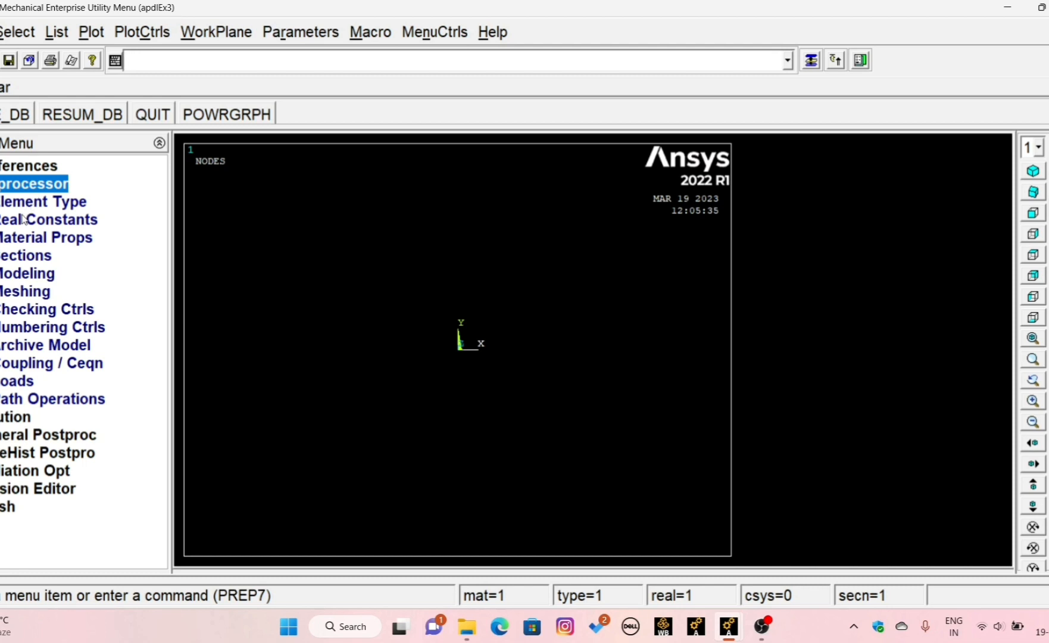
- Add the Beam 2 node 188 element as element type 1
click(28, 203)
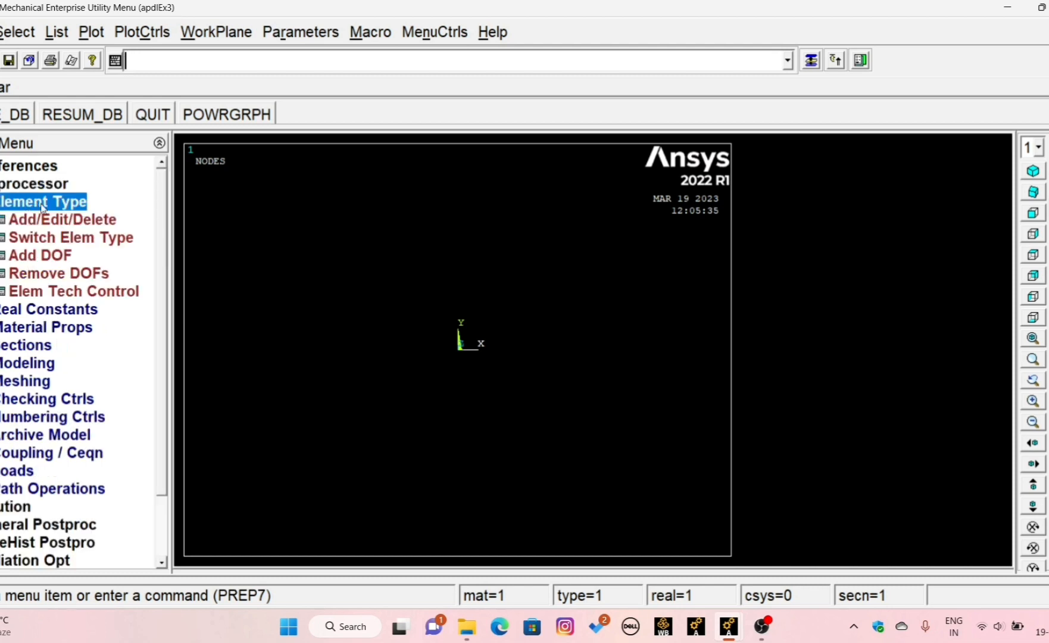
click(41, 221)
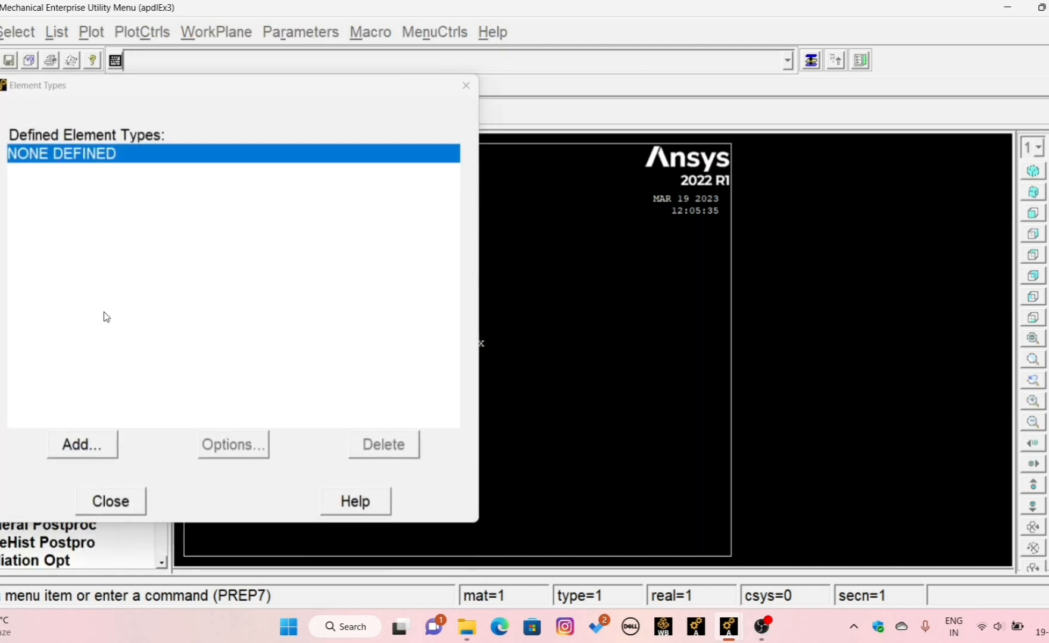
click(94, 446)
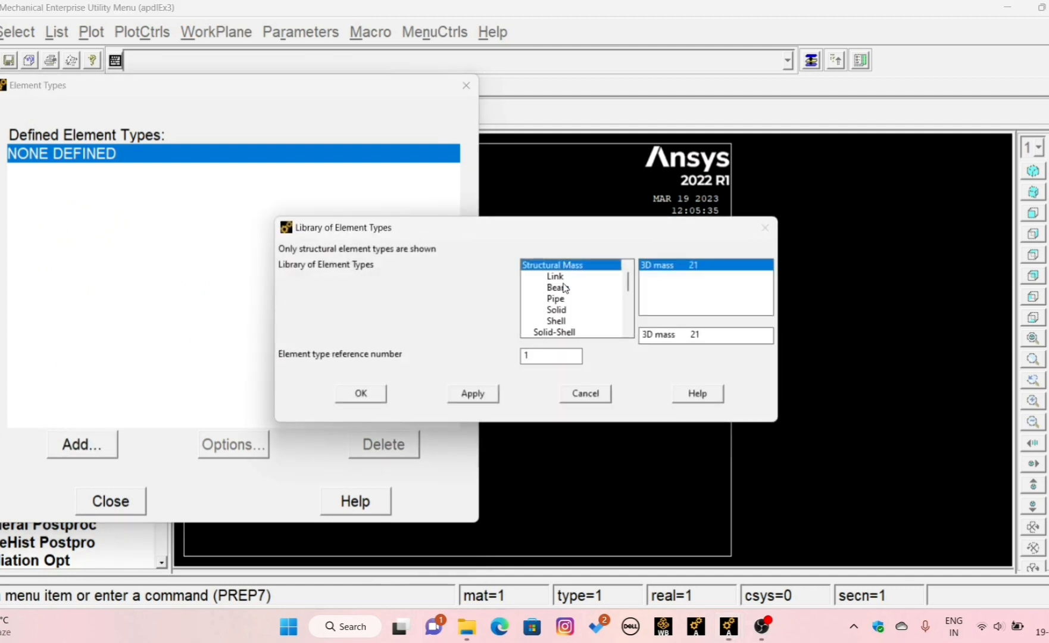
click(565, 289)
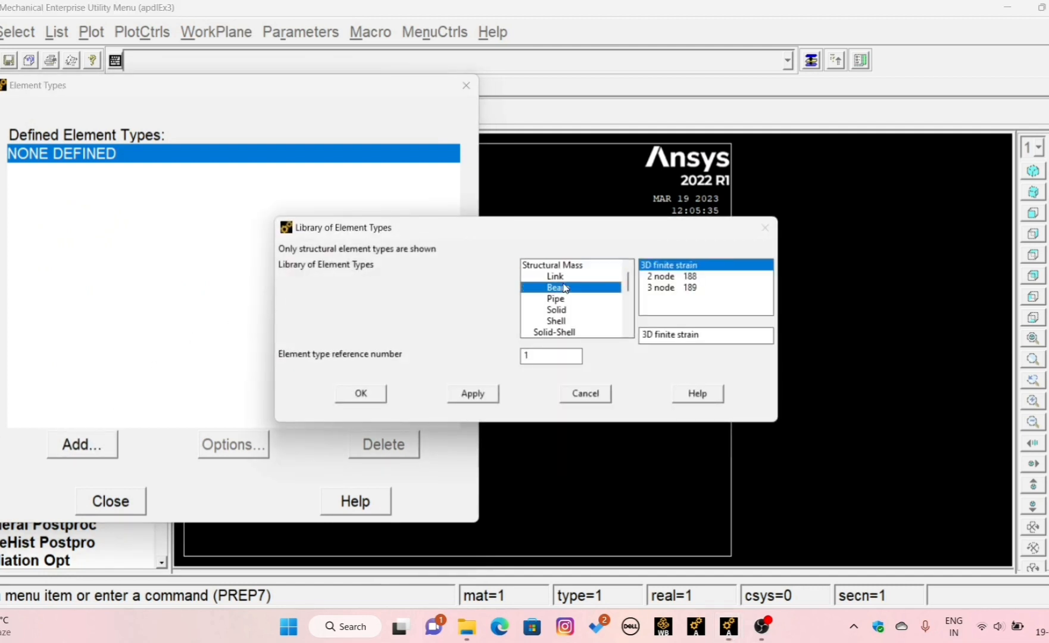
click(665, 279)
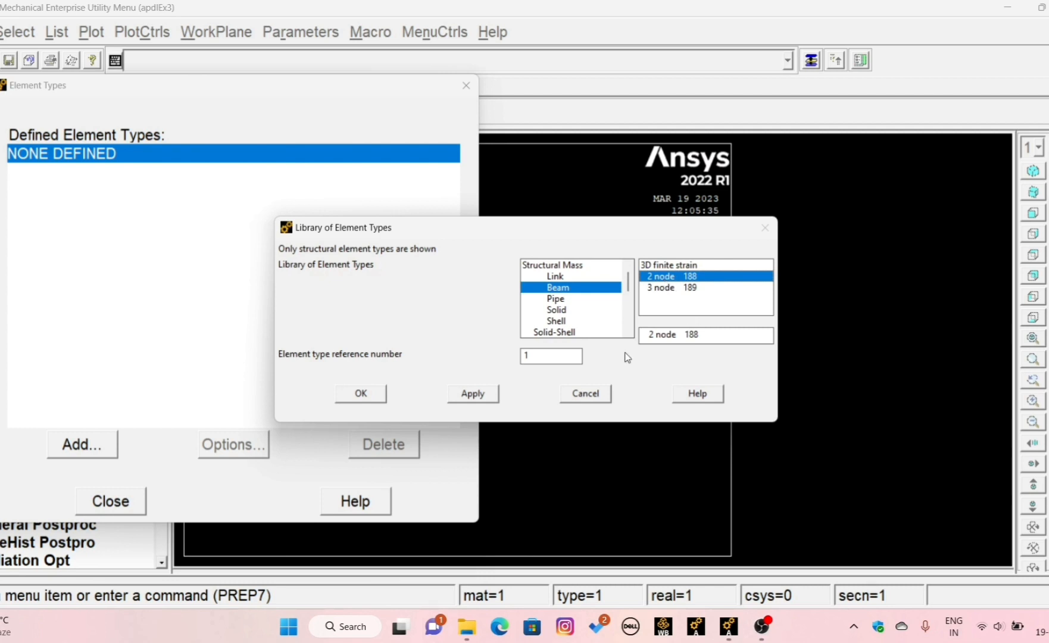
click(360, 396)
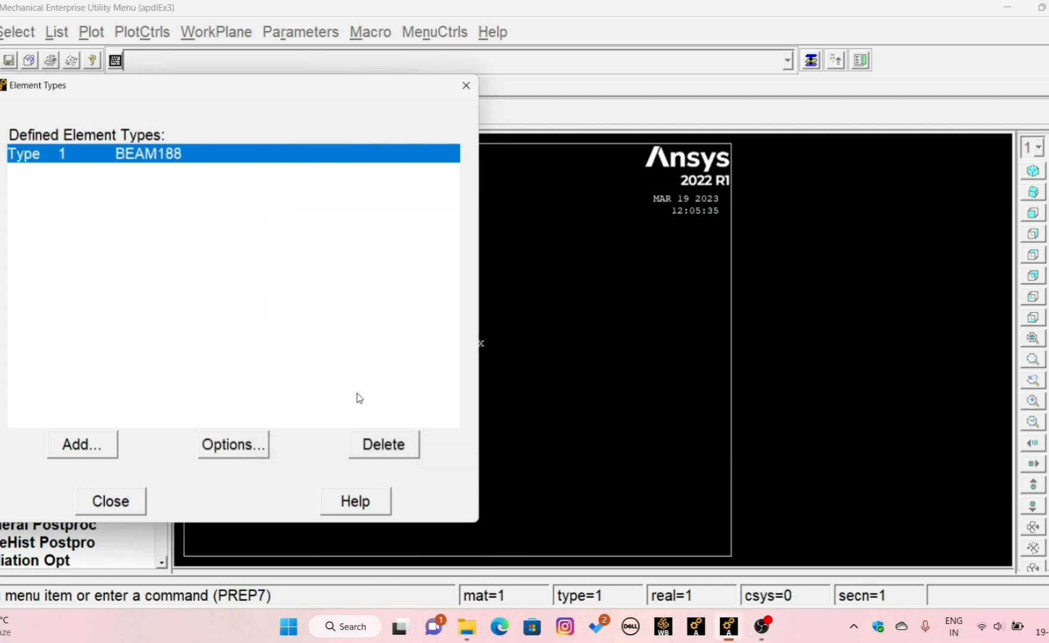
click(125, 498)
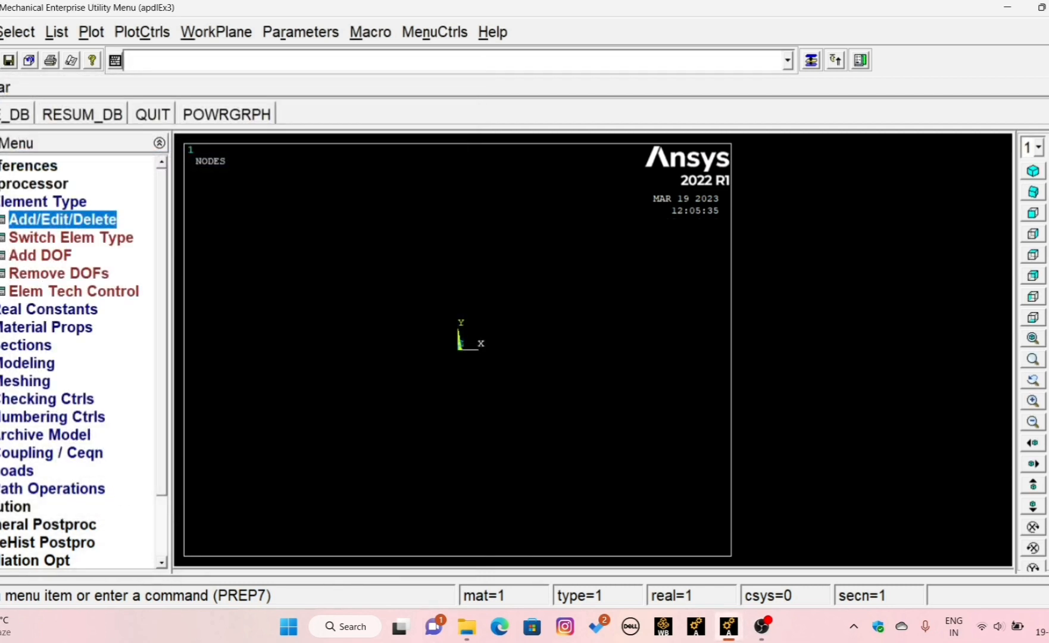
click(36, 201)
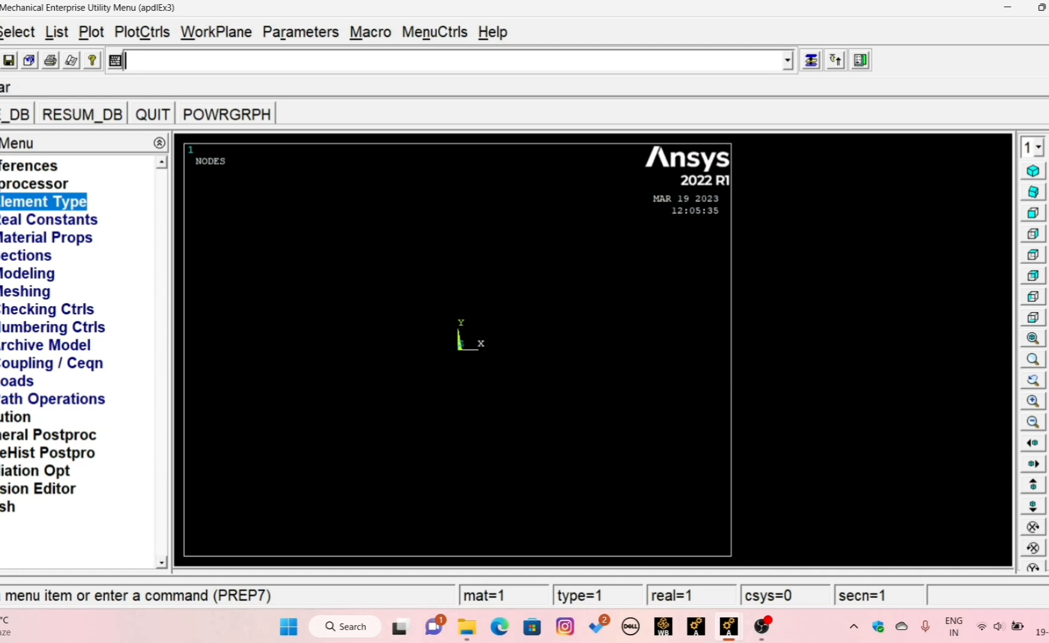
- Define a structural linear elastic isotropic model for material number 1 with EX set to 2e5
click(42, 237)
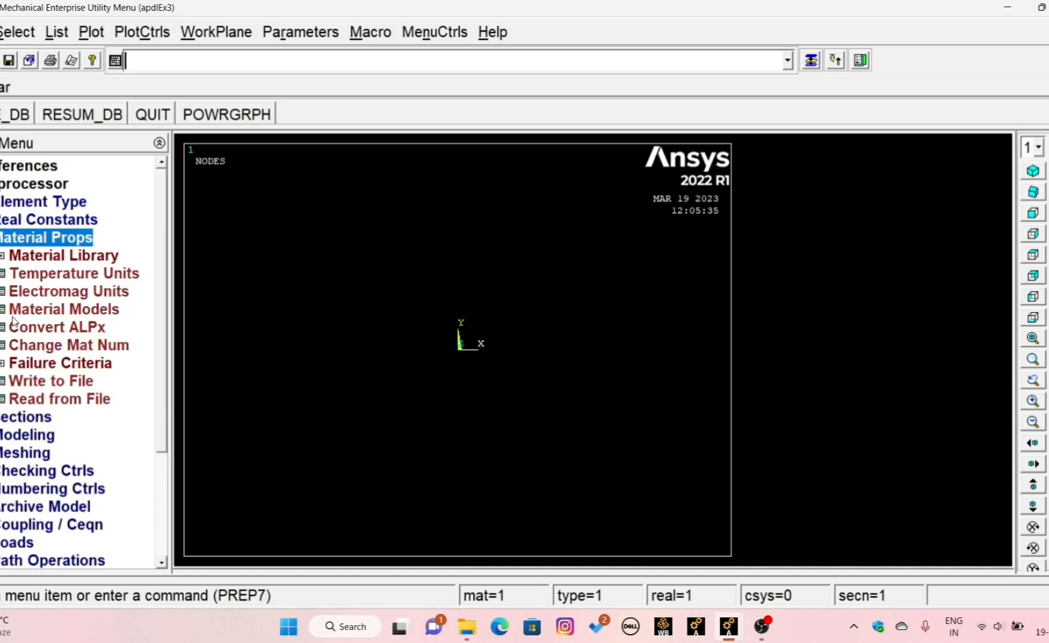
click(45, 312)
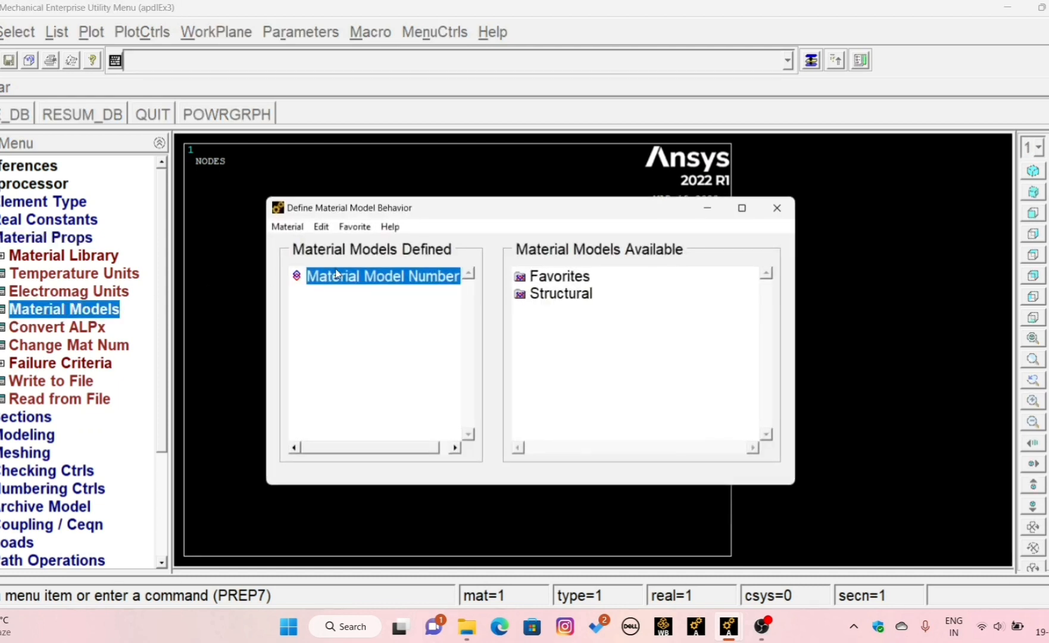
double_click(577, 294)
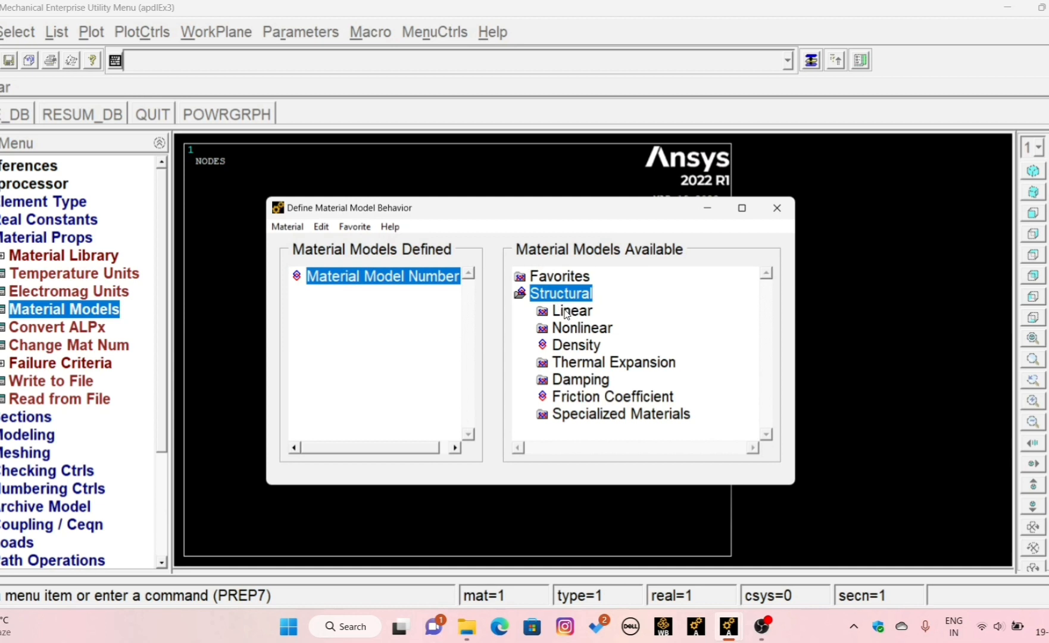
double_click(565, 312)
double_click(586, 331)
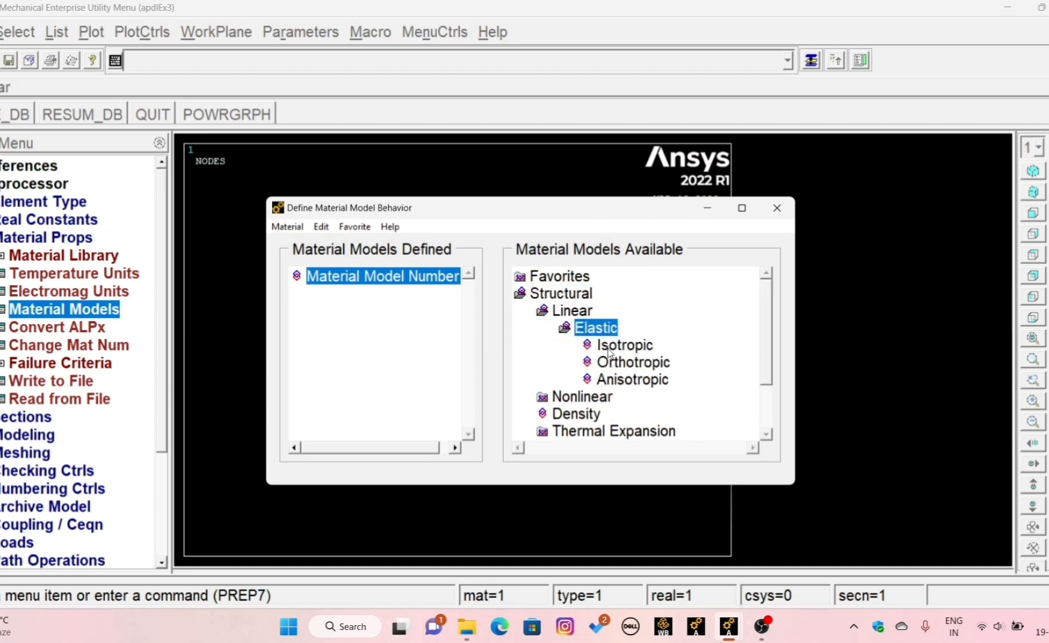
double_click(609, 350)
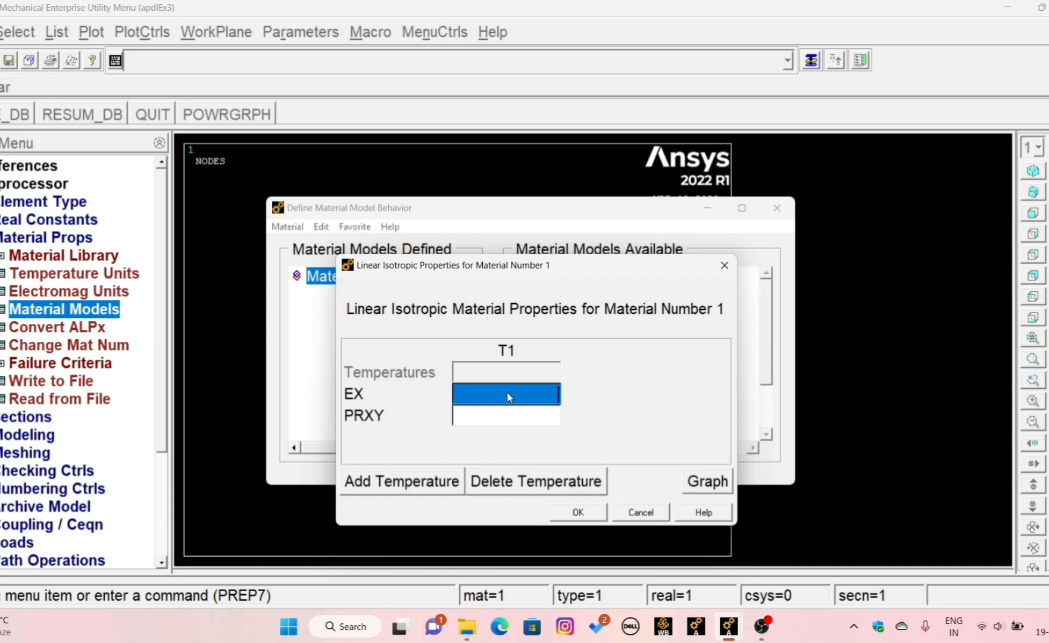
text(2)
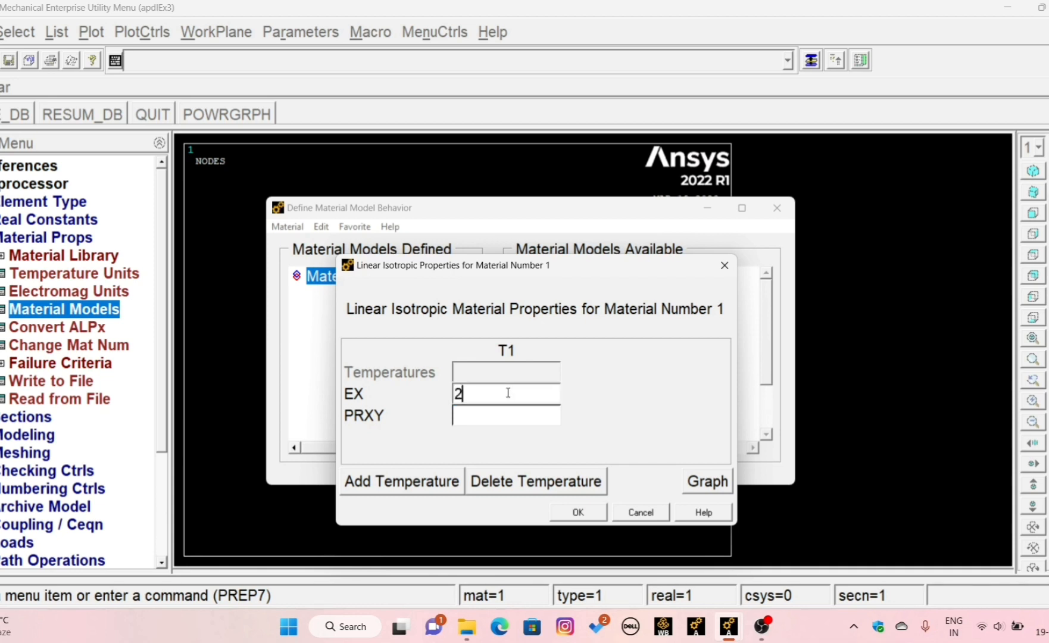
text(e5)
- Set PRXY to 0.27 for material number 1 and finish the material definition
click(542, 420)
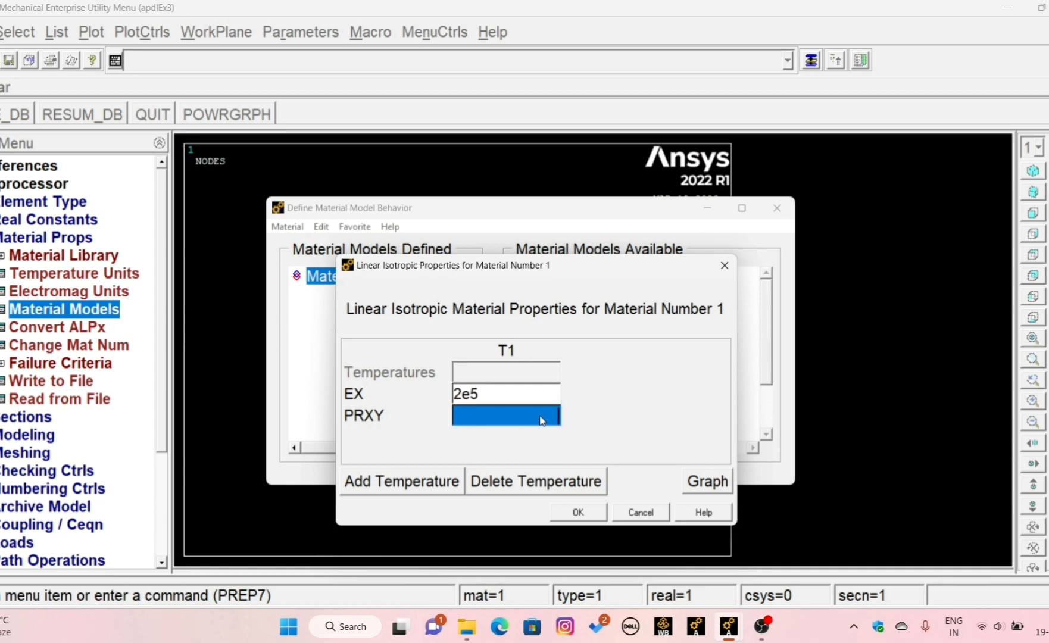
text(0.27)
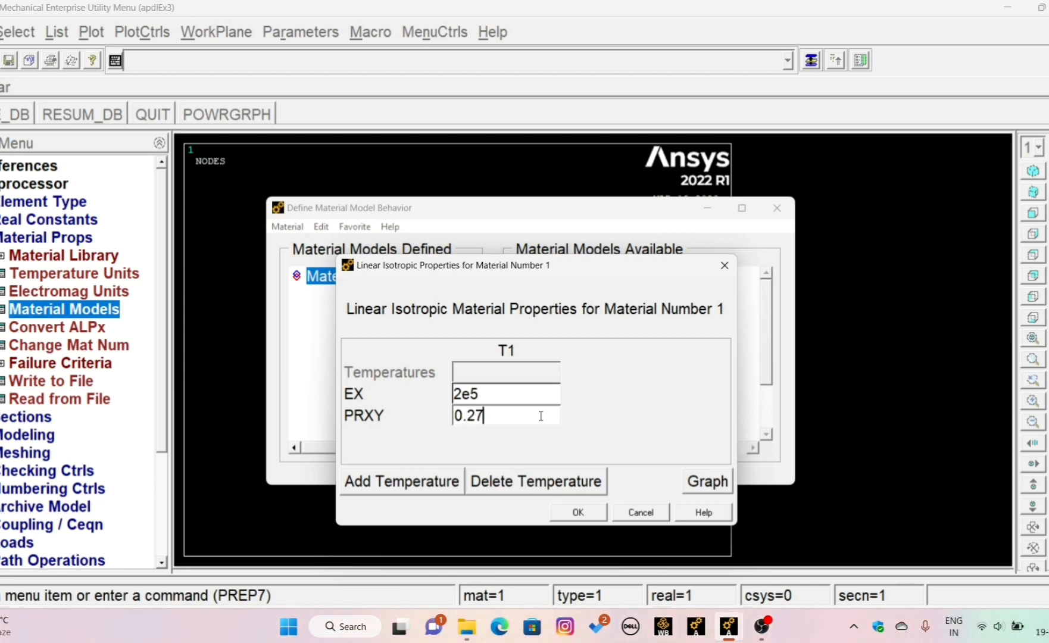
click(575, 512)
click(777, 208)
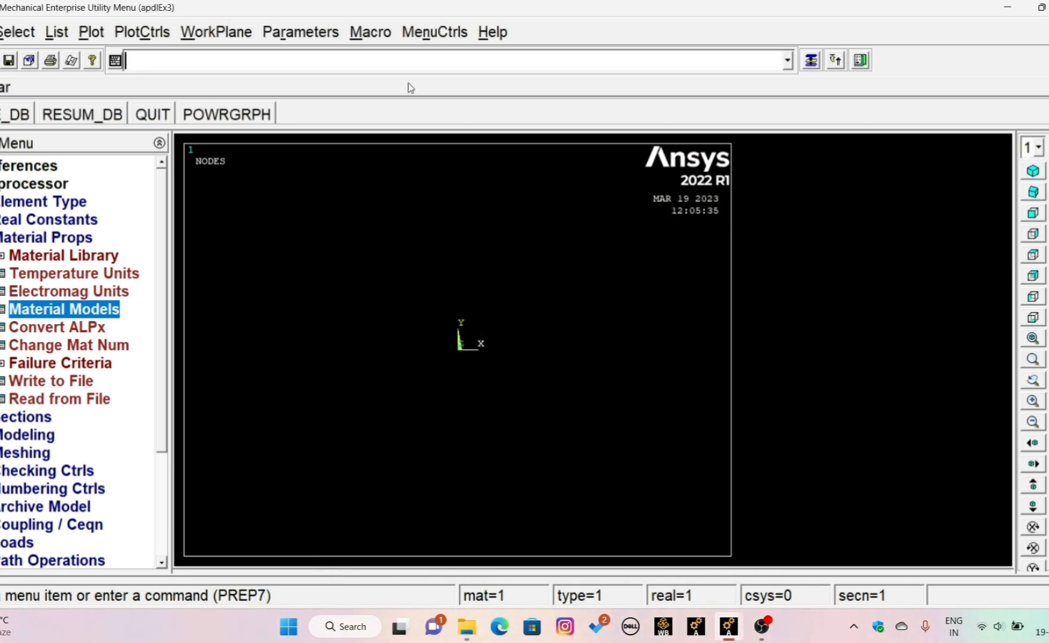
click(5, 238)
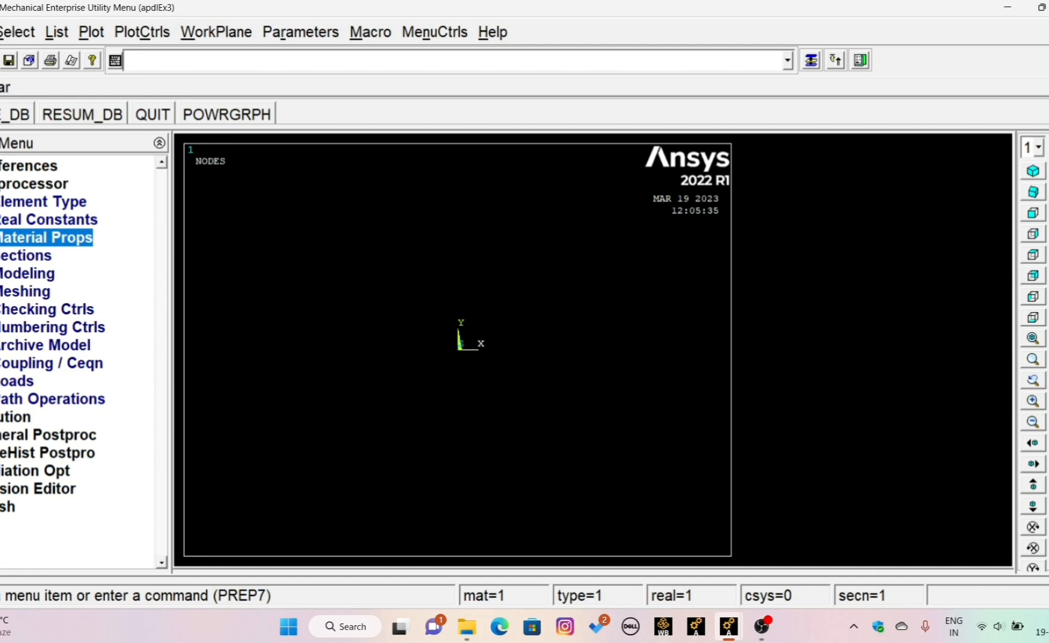
- Define a common rectangular beam section with ID 1, width B 200 and height H 400
click(10, 255)
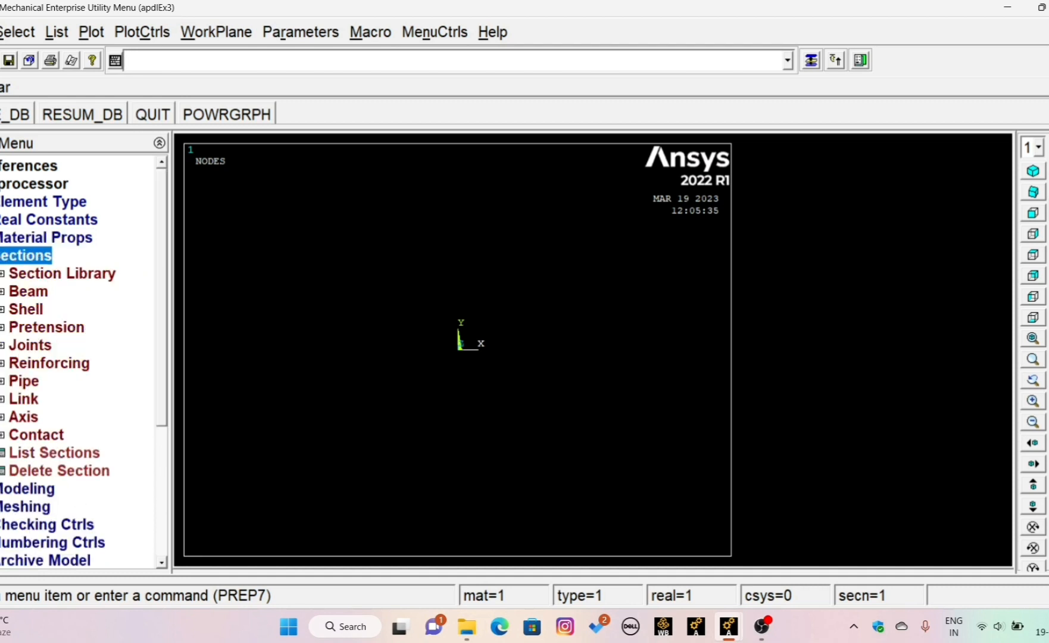
click(9, 293)
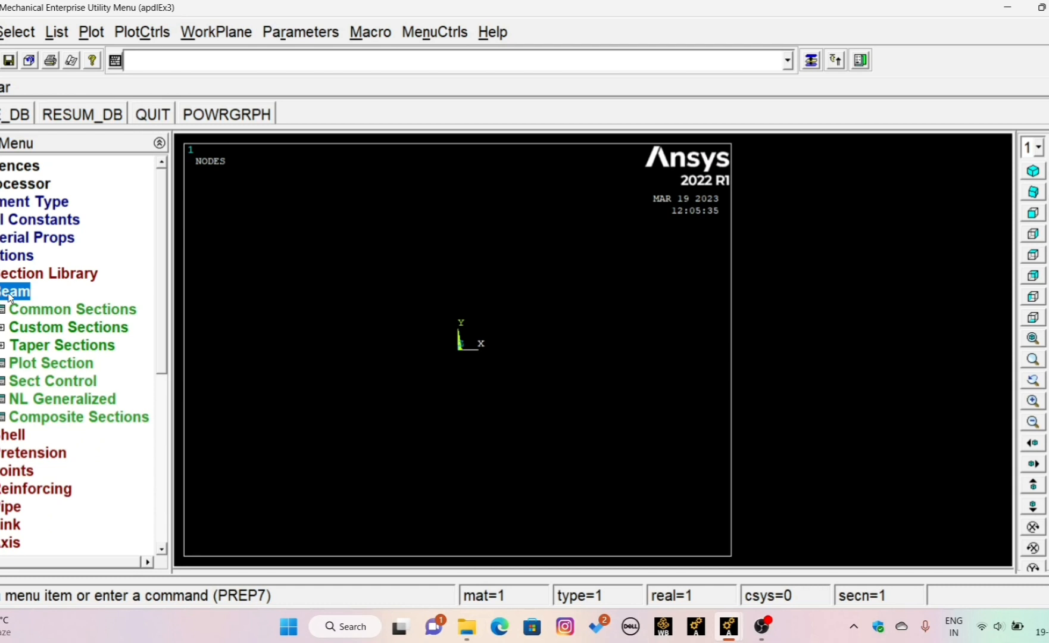
click(37, 309)
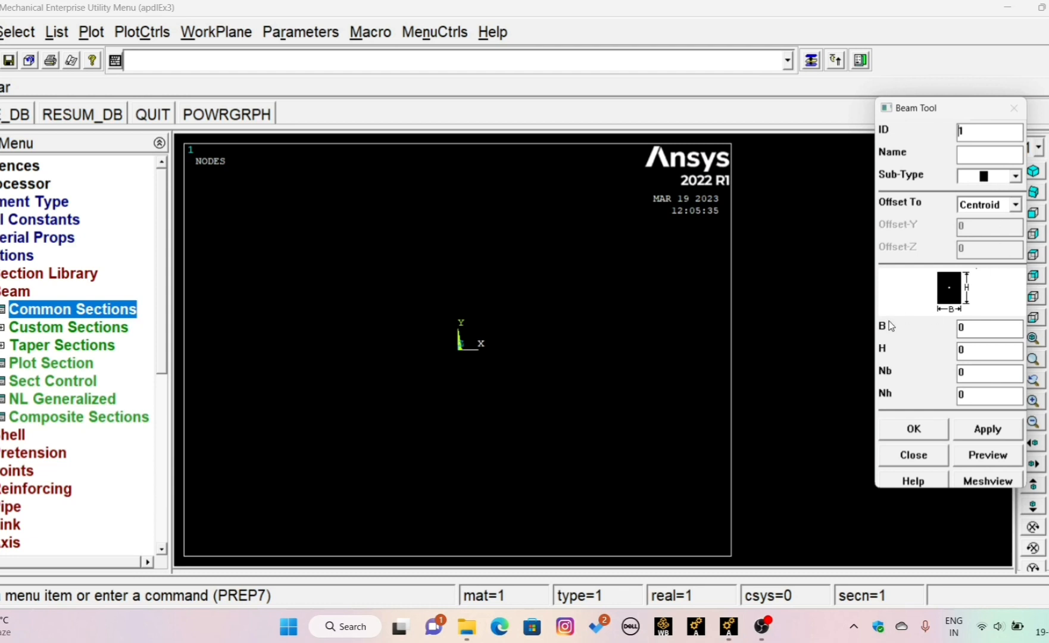
double_click(975, 330)
text(200)
click(979, 353)
key(BackSpace)
text(400)
click(917, 429)
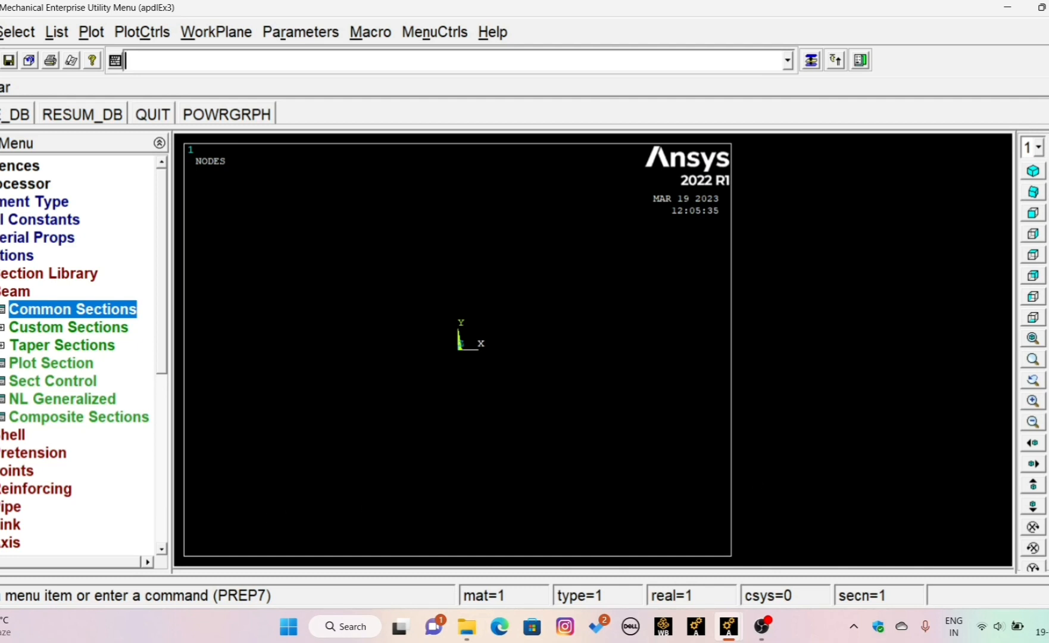
click(1, 255)
- Create the first keypoint at the origin of the active coordinate system, leaving its number and coordinates blank
click(2, 274)
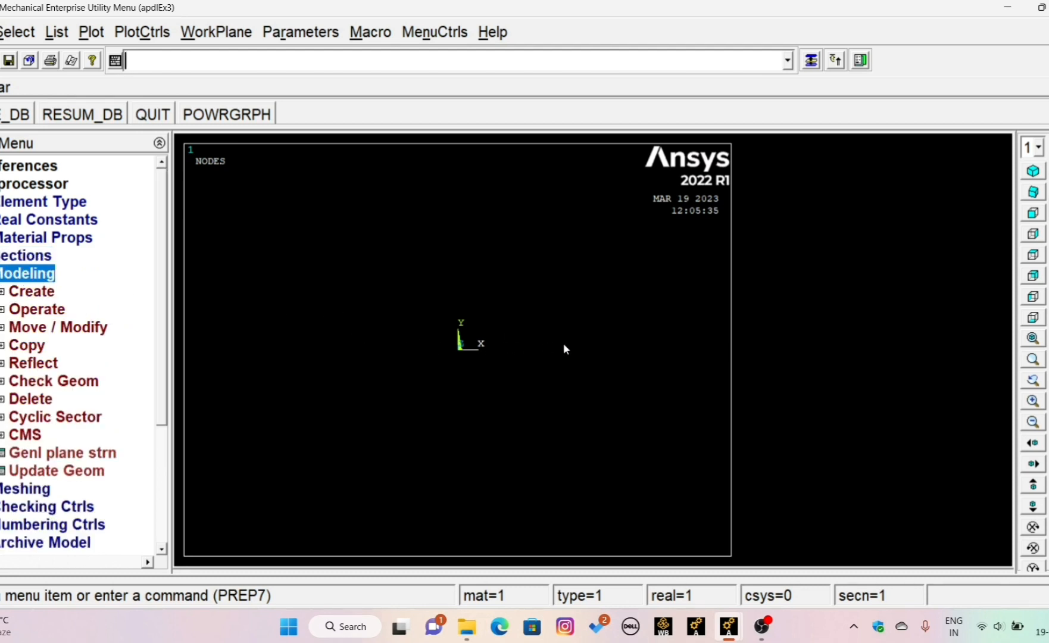
click(3, 293)
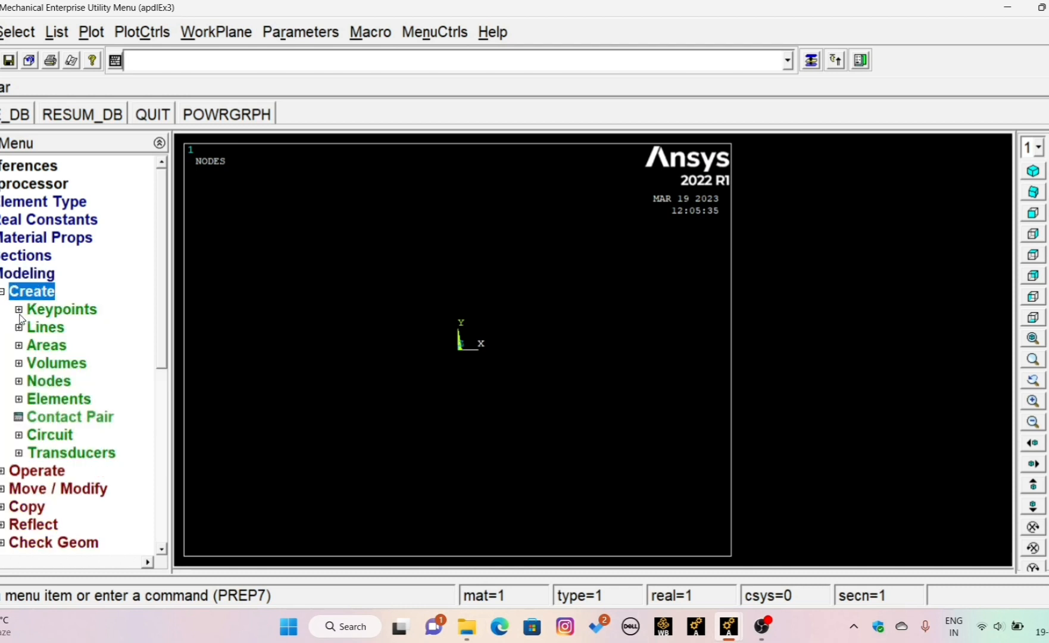
click(19, 310)
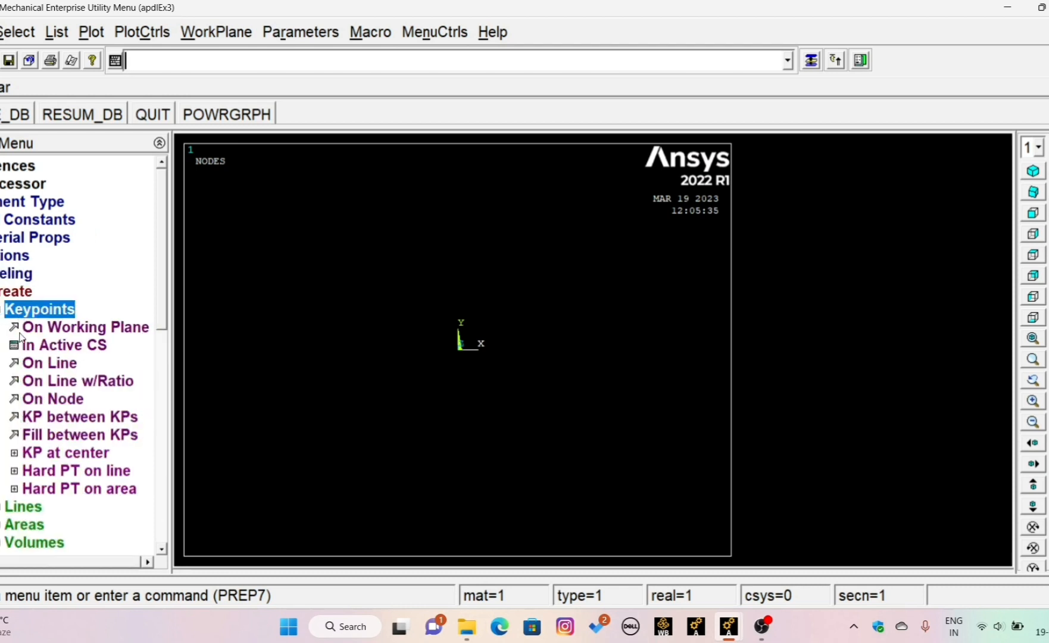
click(61, 347)
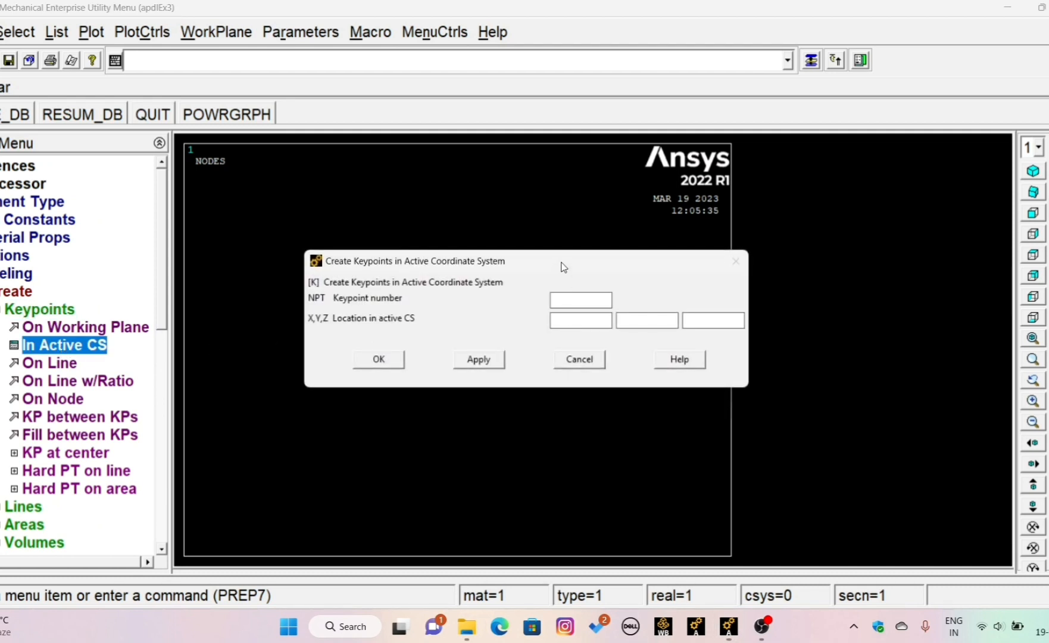
drag(562, 264, 486, 155)
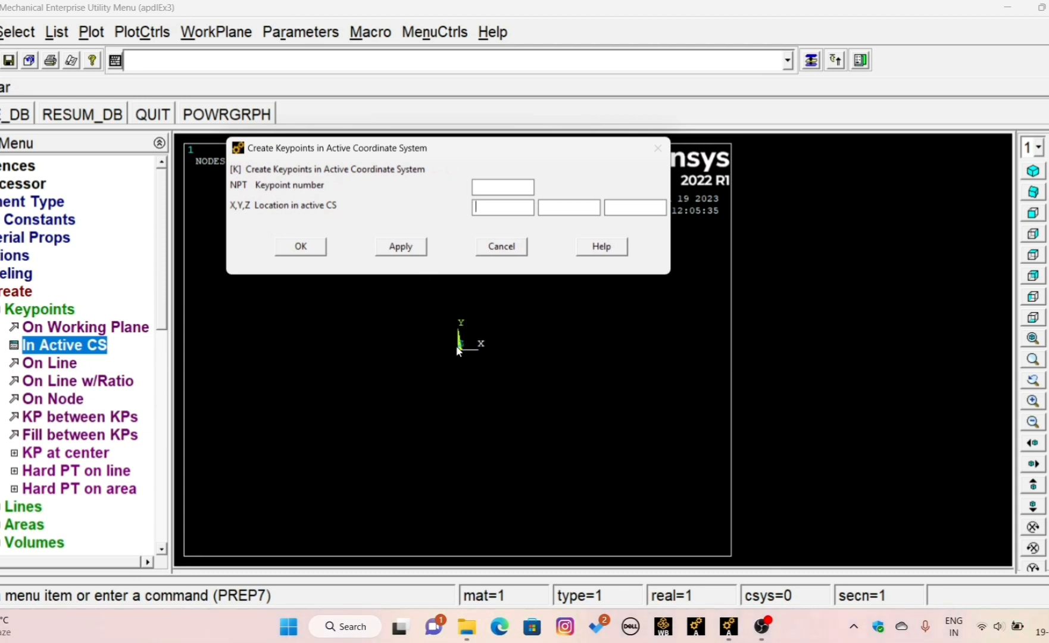
click(411, 247)
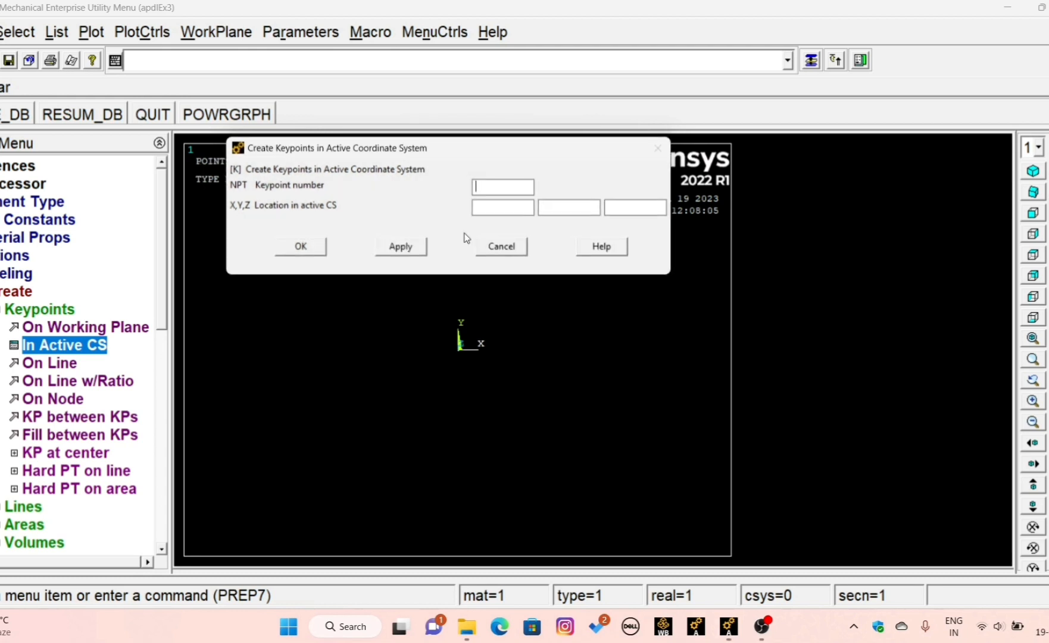
- Create keypoints at X 2000 and X 4000 in the active coordinate system
click(485, 209)
text(2000)
click(394, 249)
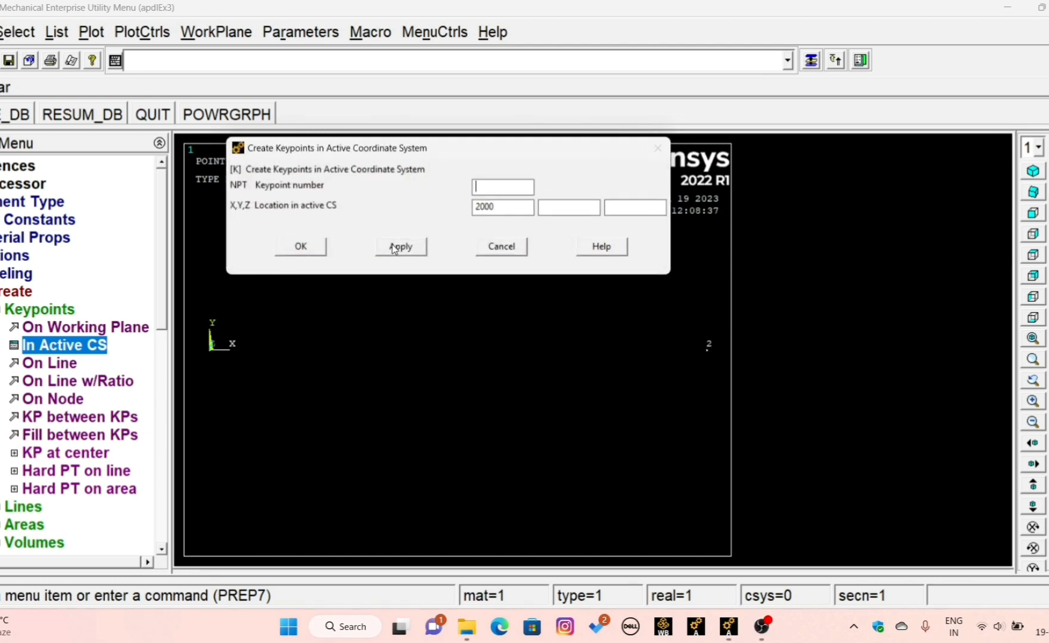
double_click(492, 207)
text(4000)
click(417, 248)
- Create keypoints at X 5000 and X 6000 in the active coordinate system
double_click(506, 209)
text(5000)
click(417, 247)
drag(506, 211, 439, 209)
text(6000)
click(400, 247)
- Create the last two keypoints at X 7000 and X 8000 and finish keypoint creation
double_click(486, 208)
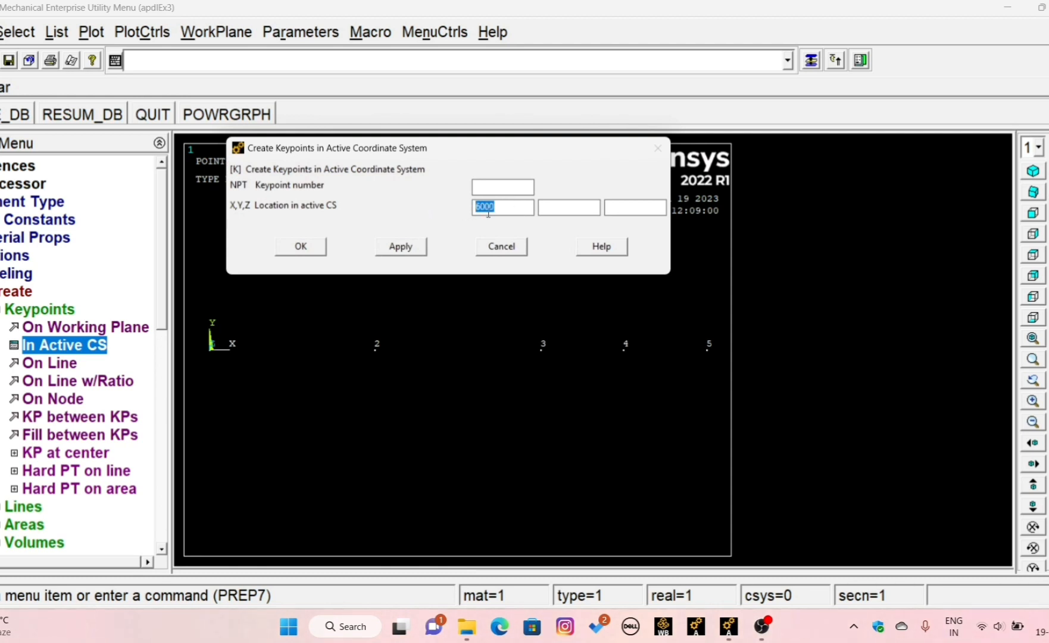
text(7000)
click(417, 249)
double_click(485, 207)
text(8000)
click(290, 249)
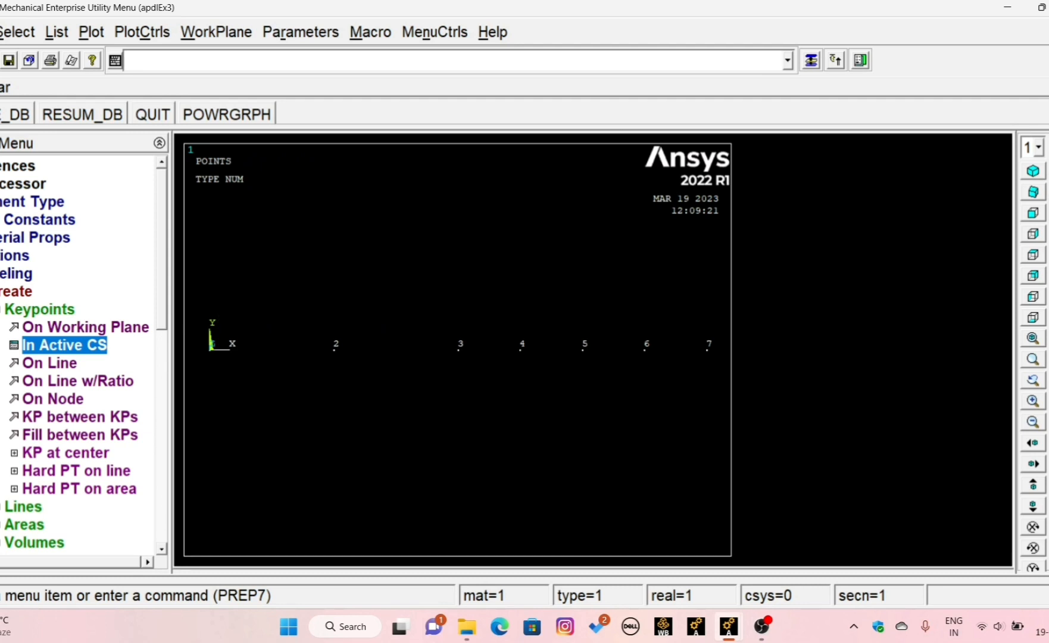
- Create straight lines joining keypoint 1 to 2 and keypoint 2 to 3
click(2, 291)
click(2, 310)
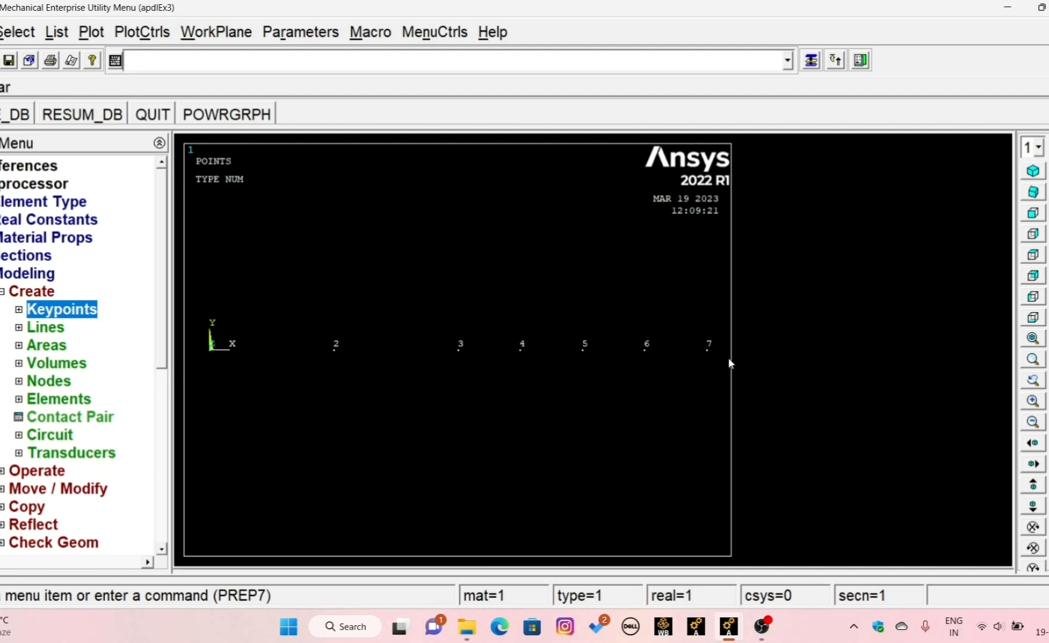
click(16, 312)
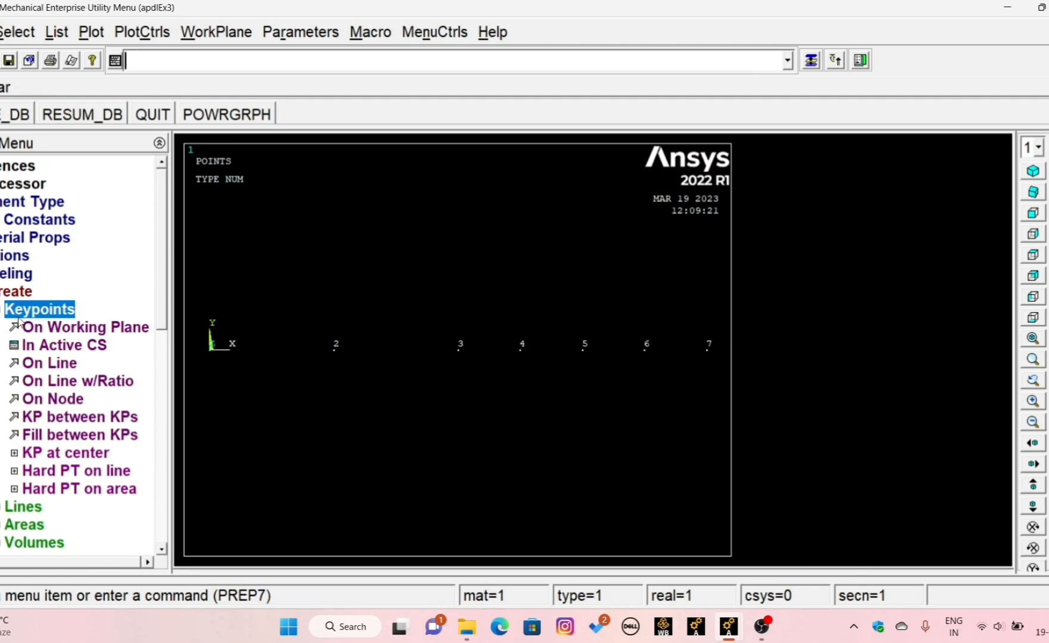
click(17, 317)
click(19, 328)
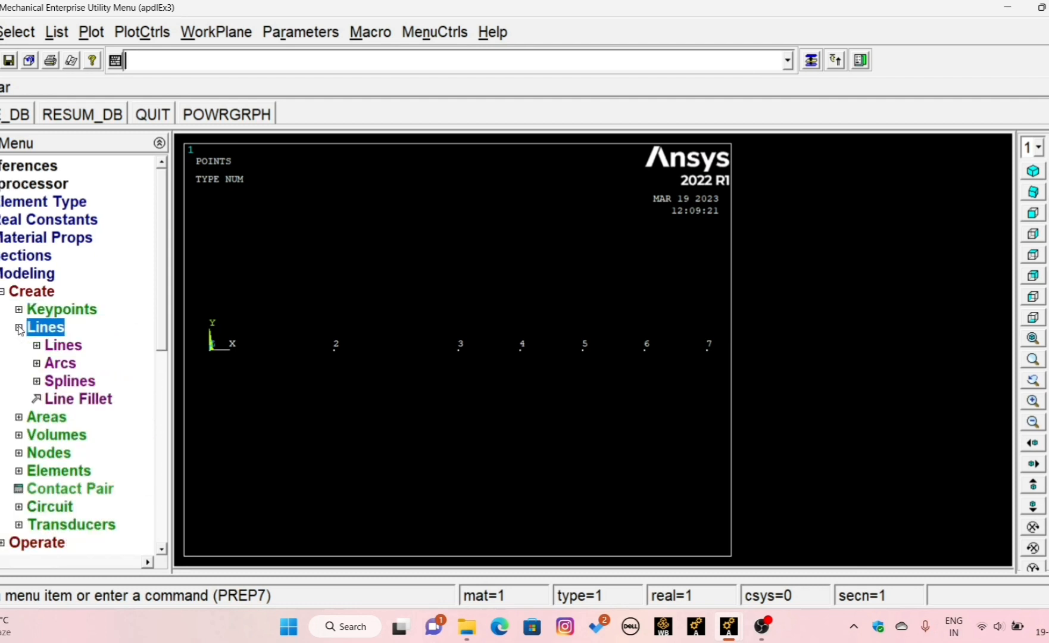
click(48, 346)
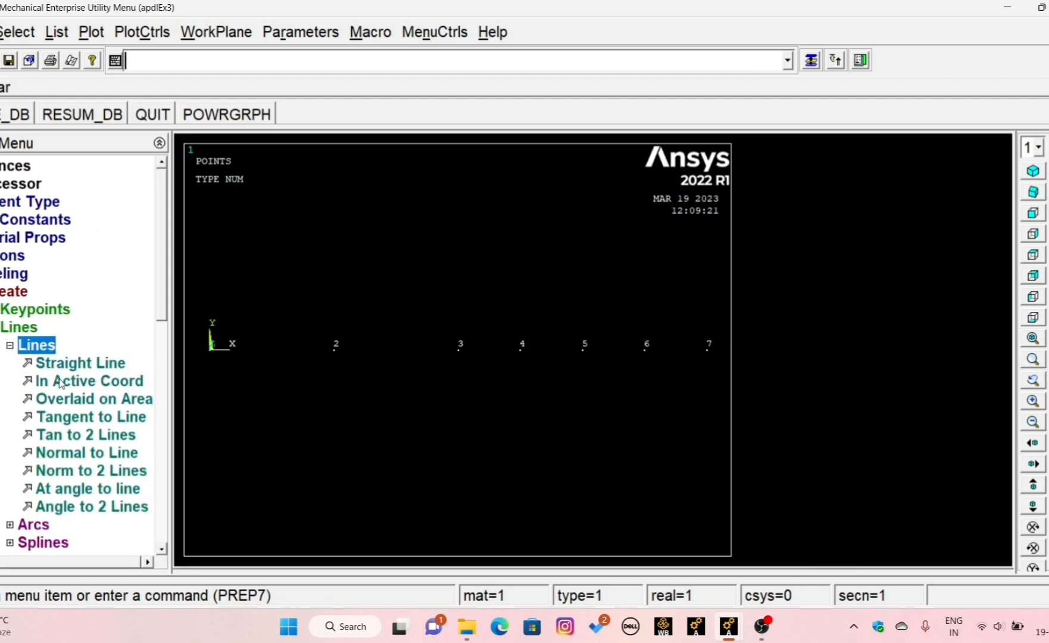
click(62, 366)
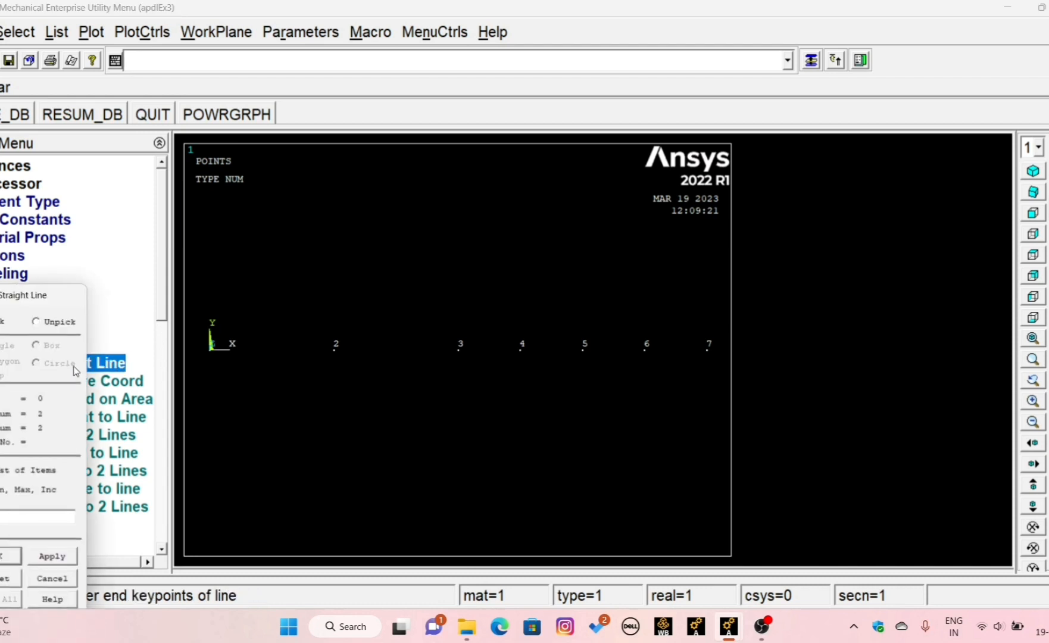
click(205, 364)
click(333, 368)
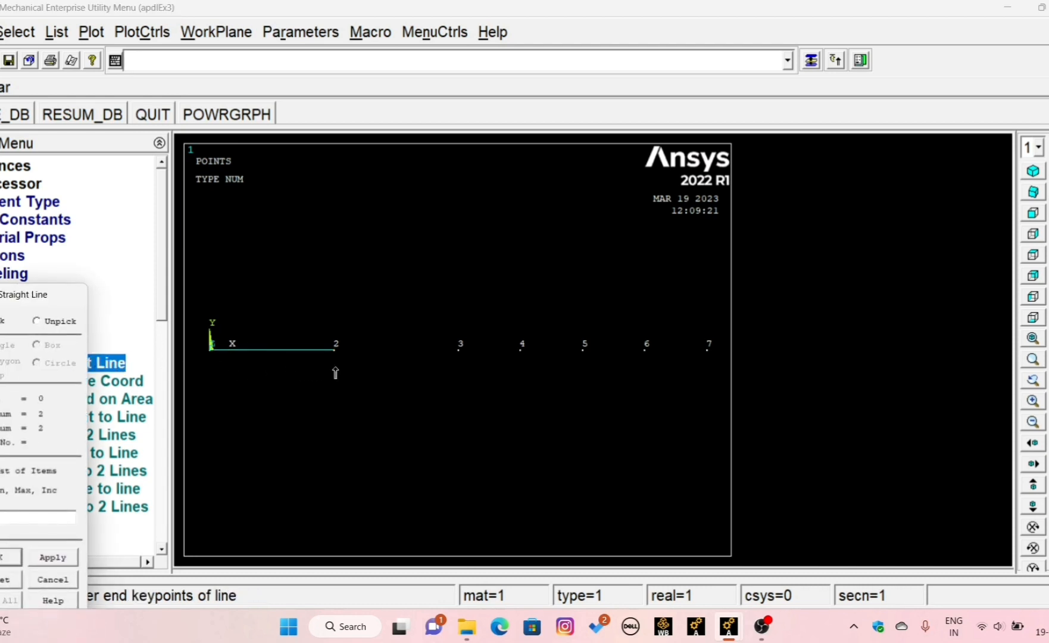
click(339, 367)
click(449, 369)
- Create straight lines joining keypoints 3 to 4, 4 to 5, 5 to 6 and 6 to 7, and finish line creation
click(458, 369)
click(503, 370)
click(571, 373)
click(636, 368)
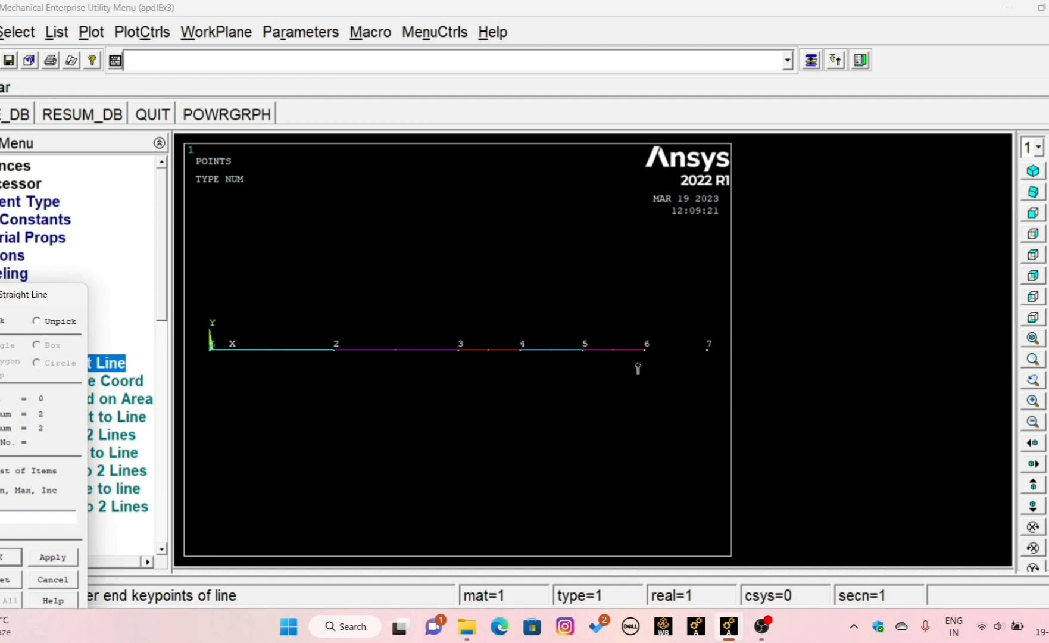
click(639, 367)
click(695, 367)
click(5, 563)
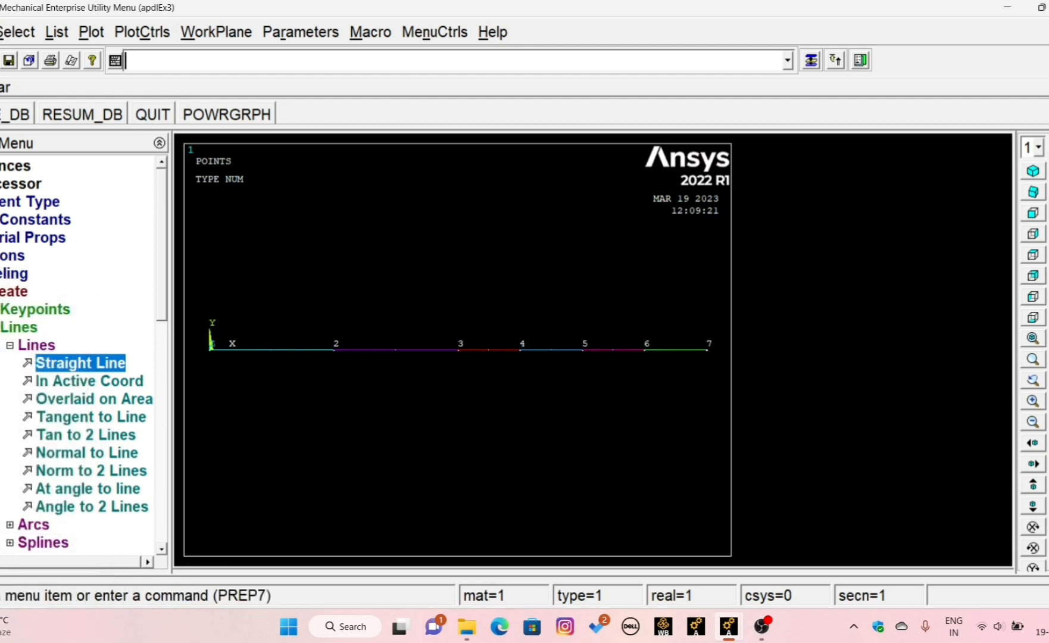
- Leave the geometry creation options and open the MeshTool for meshing the beam
click(1, 328)
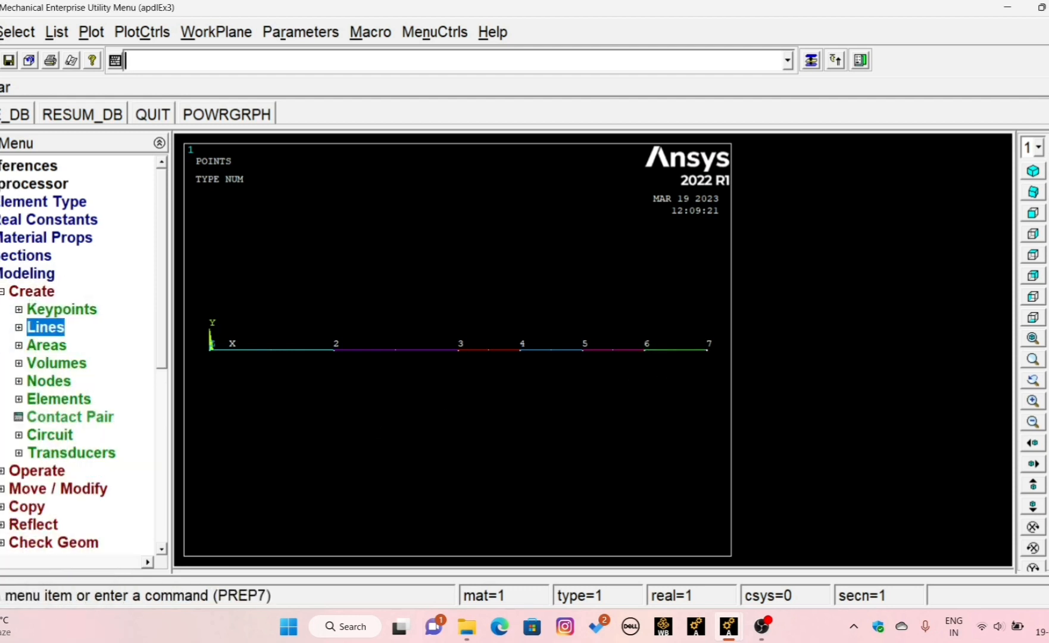
click(3, 292)
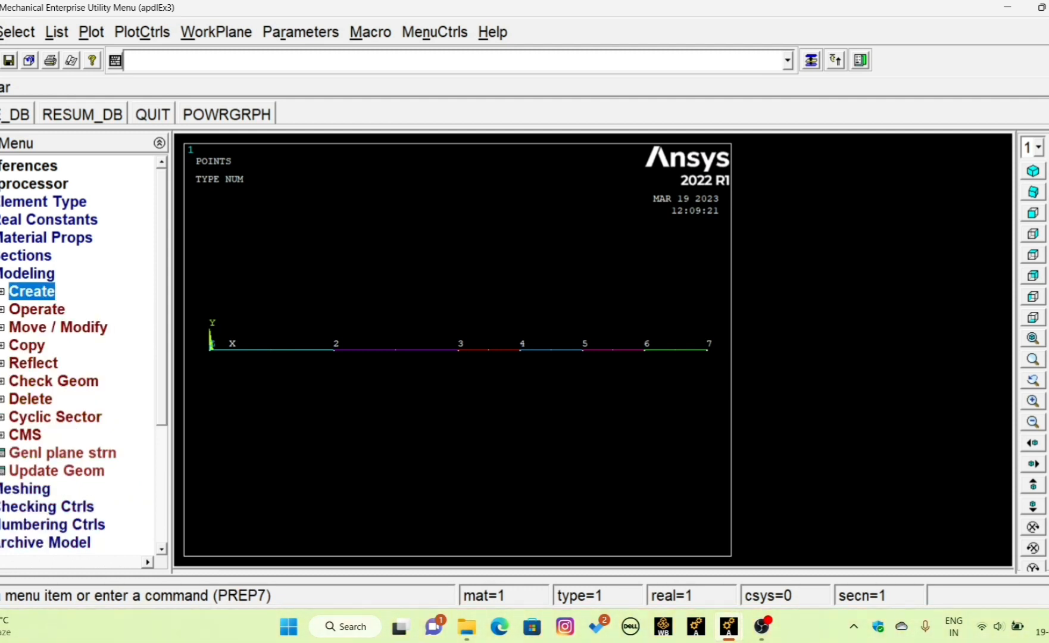
click(0, 274)
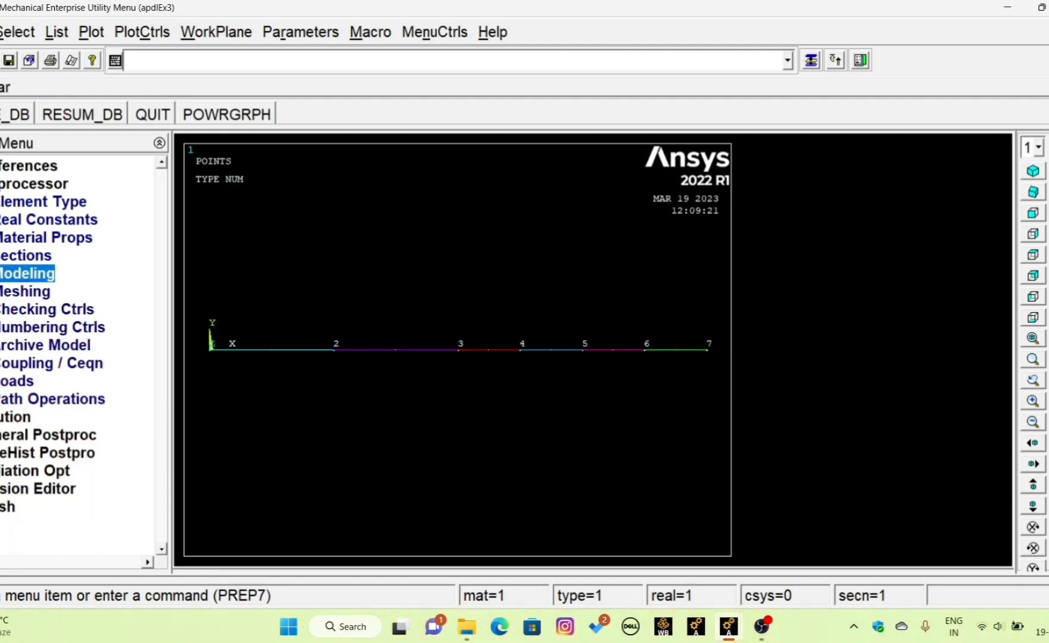
click(1, 291)
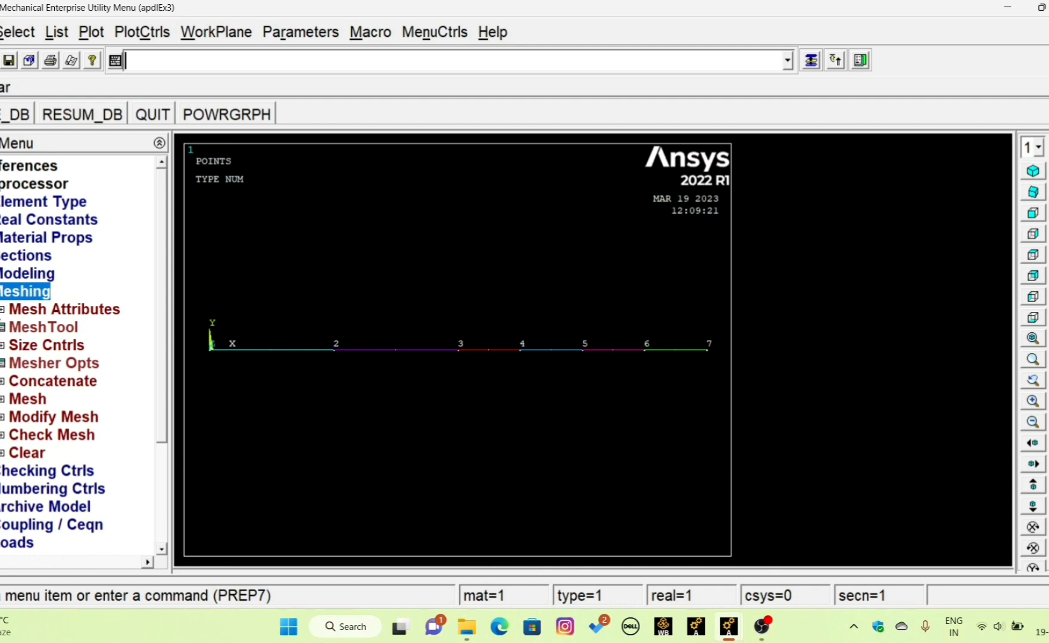
click(20, 330)
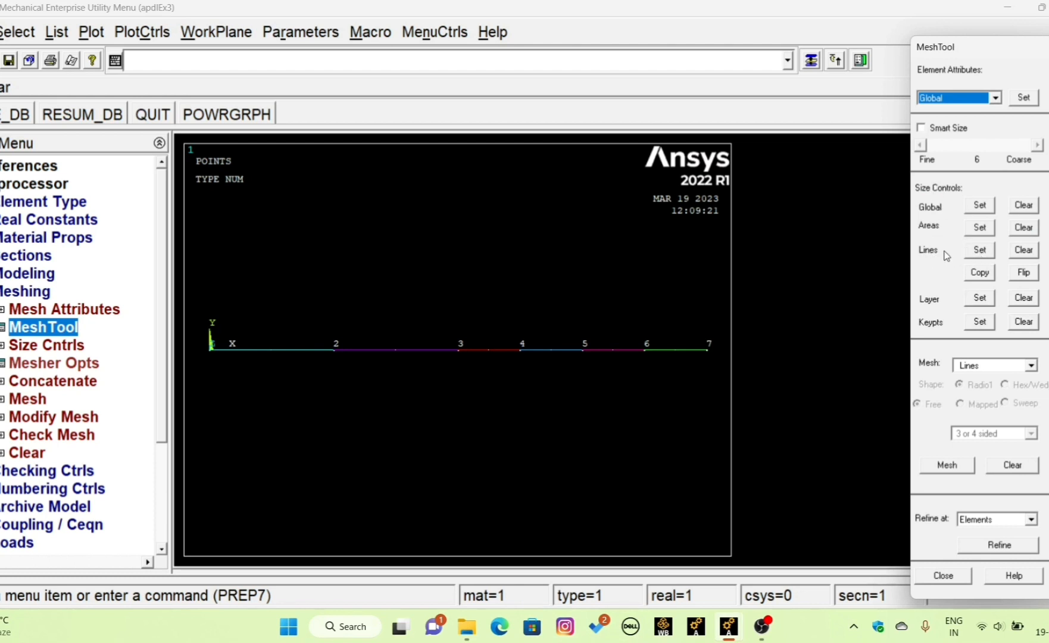
- Assign 20 element divisions to all six beam lines, leaving the element edge length blank
click(980, 250)
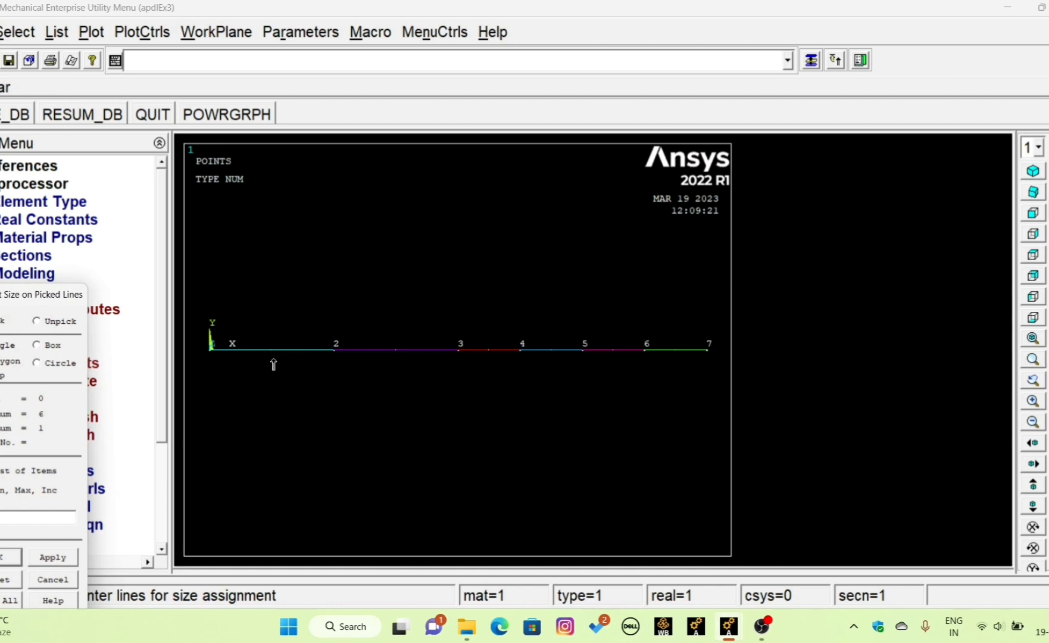
click(274, 364)
click(363, 364)
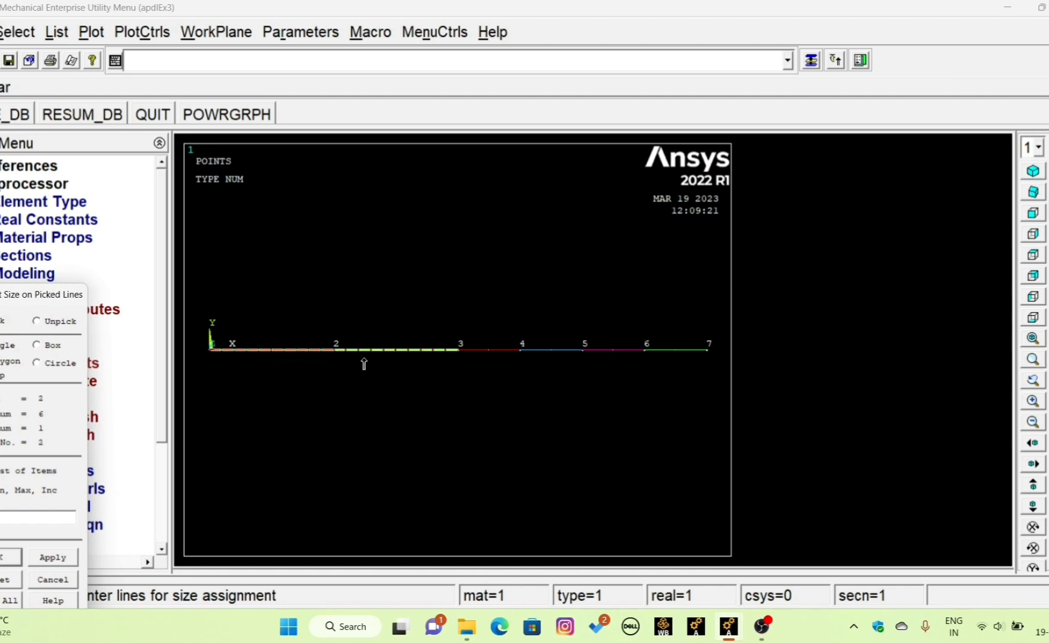
click(482, 368)
click(551, 372)
click(599, 373)
click(653, 373)
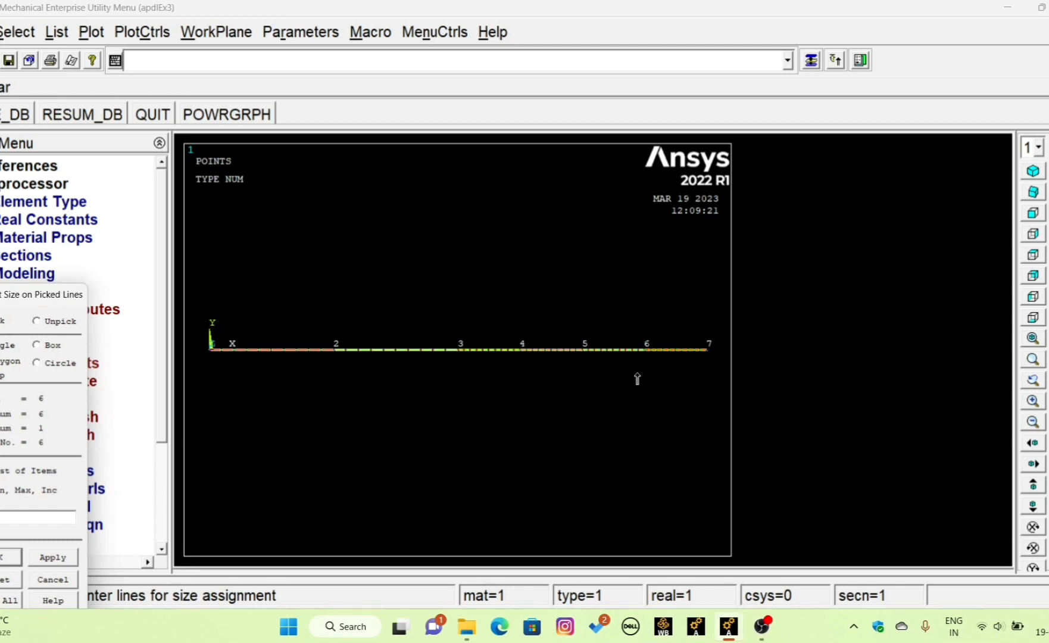
click(3, 558)
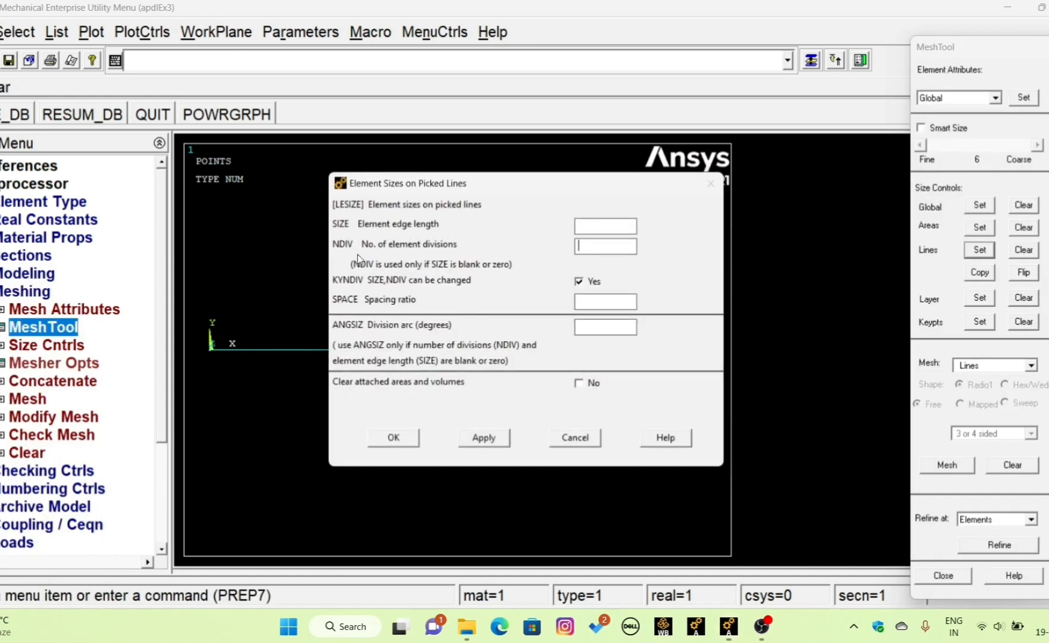
drag(516, 193, 455, 35)
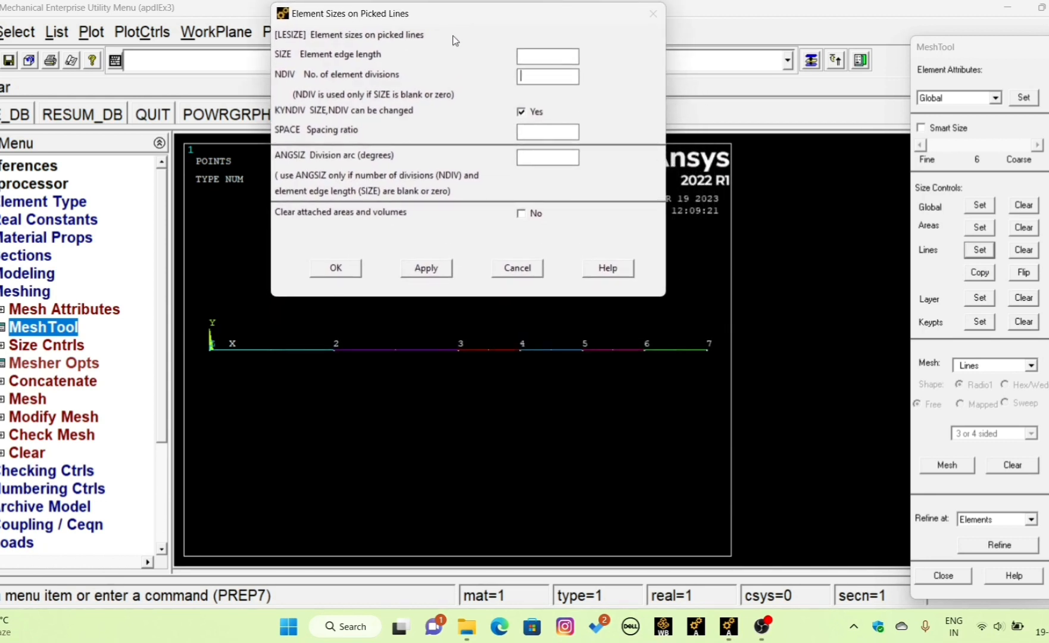
click(528, 76)
text(20)
click(341, 271)
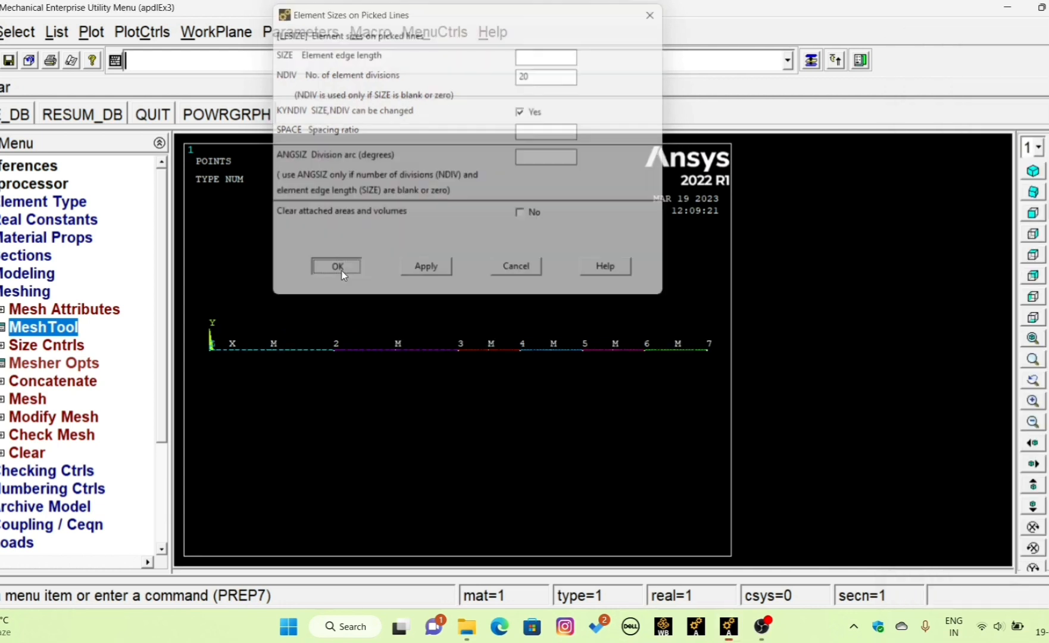
- Display the lines and keypoints together with Multi-Plots and examine the element divisions along the beam
scroll(257, 370, up, 3)
scroll(257, 370, down, 4)
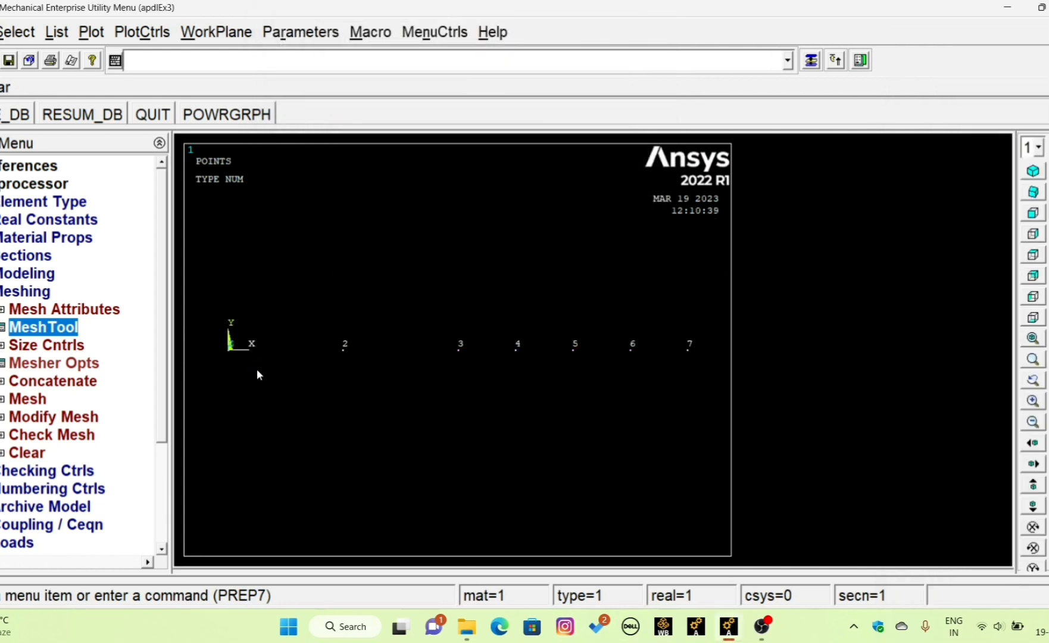
scroll(258, 366, up, 1)
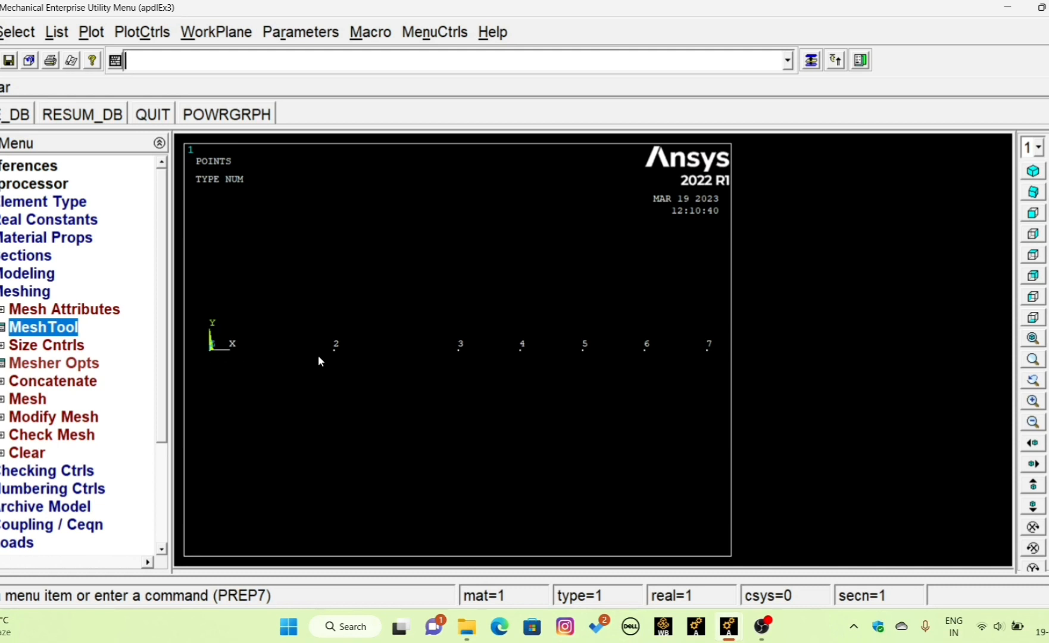
click(91, 32)
click(198, 364)
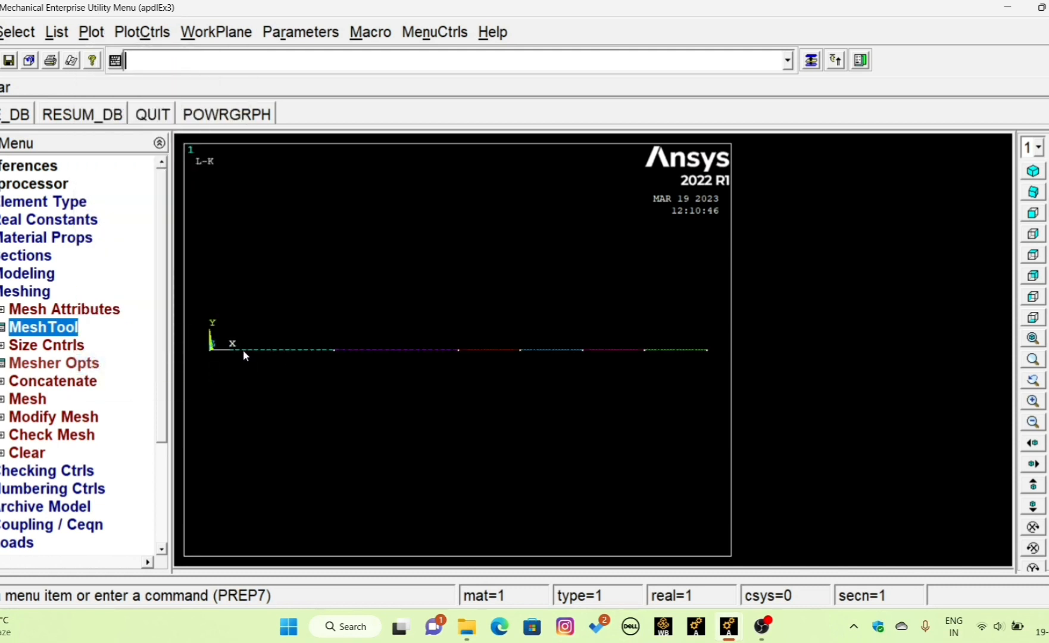
scroll(271, 359, up, 2)
scroll(303, 367, down, 2)
scroll(622, 356, up, 3)
scroll(617, 356, down, 3)
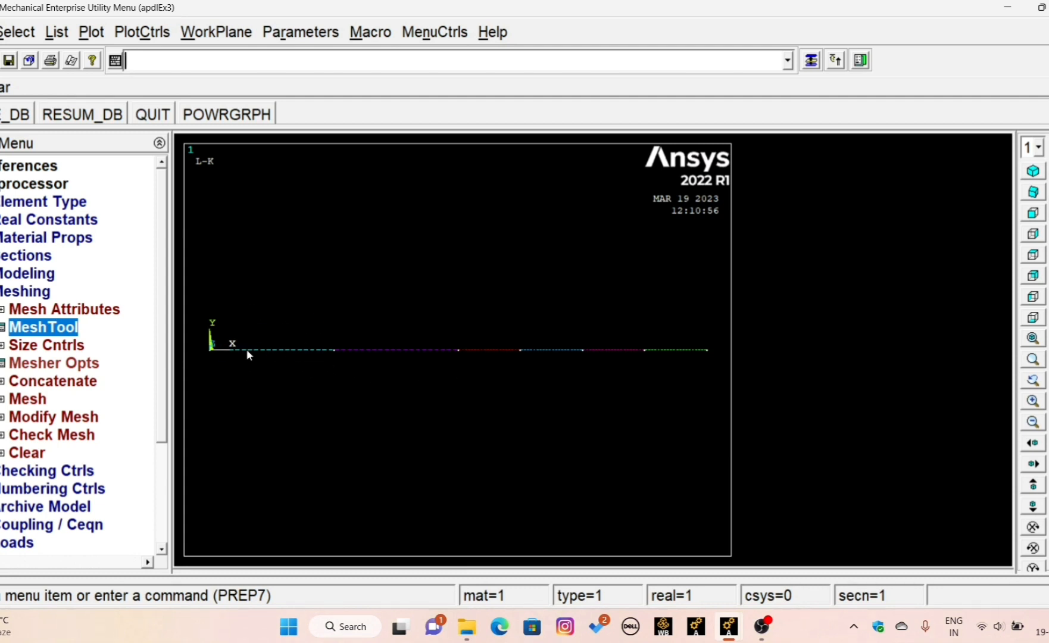
- Mesh all six beam lines with the MeshTool
click(29, 327)
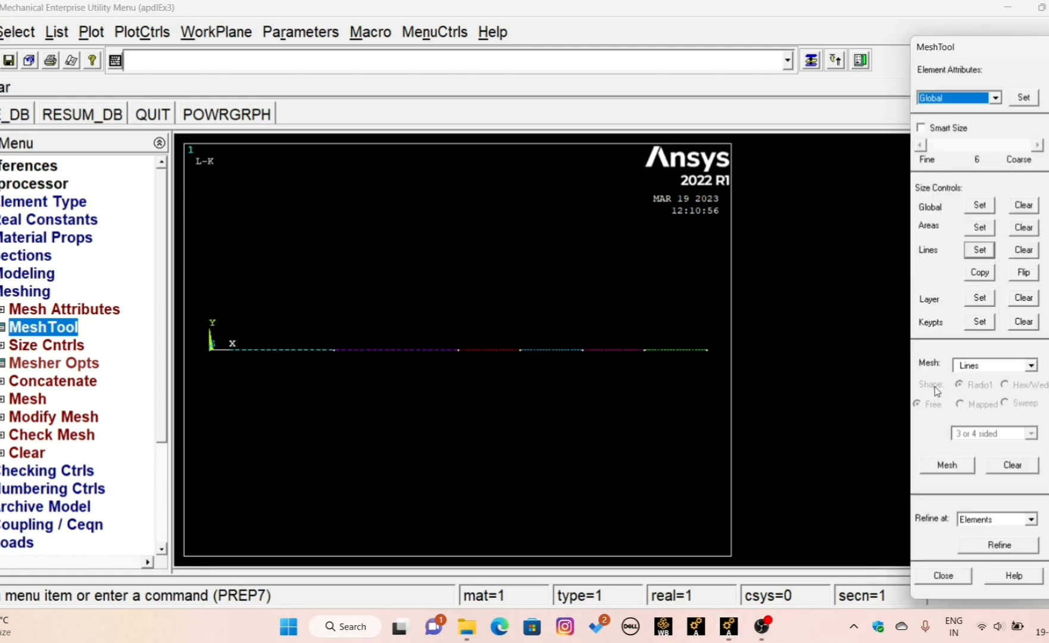
click(948, 465)
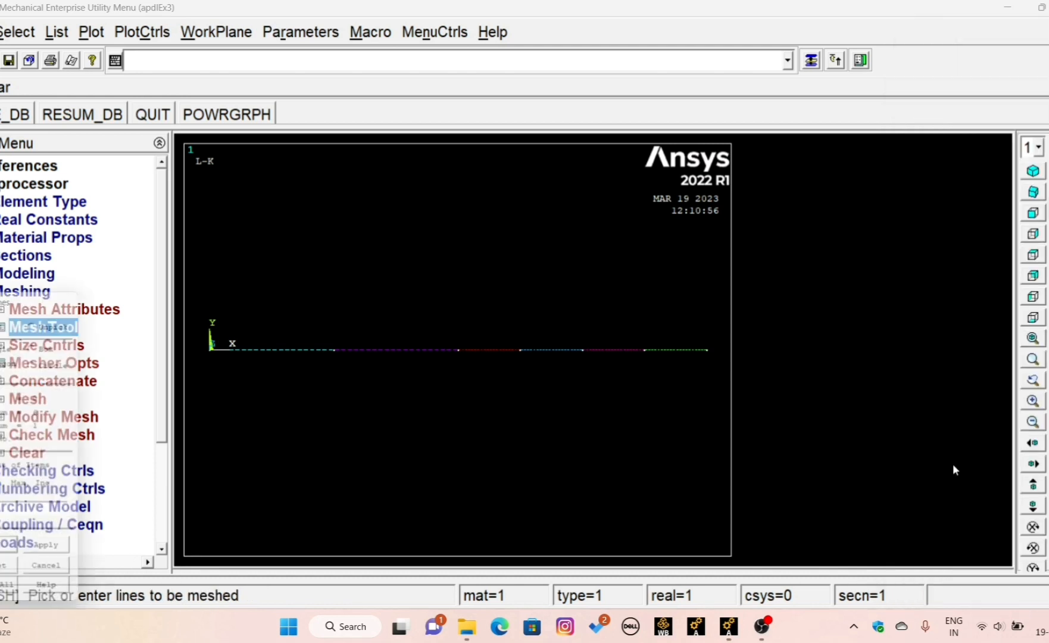
click(279, 364)
click(375, 364)
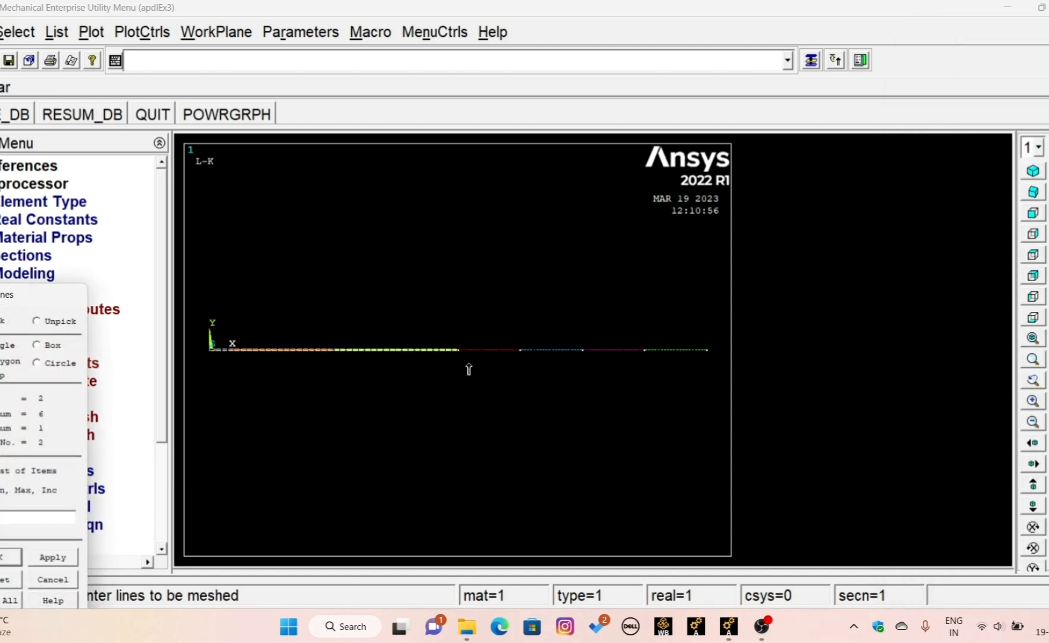
click(469, 365)
click(622, 369)
click(646, 369)
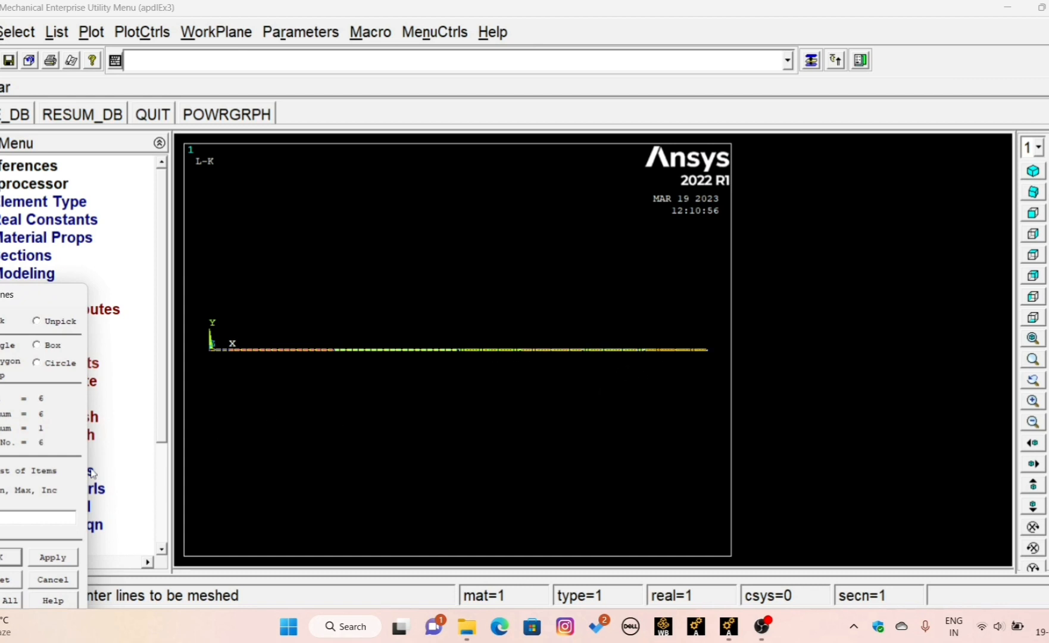
click(12, 556)
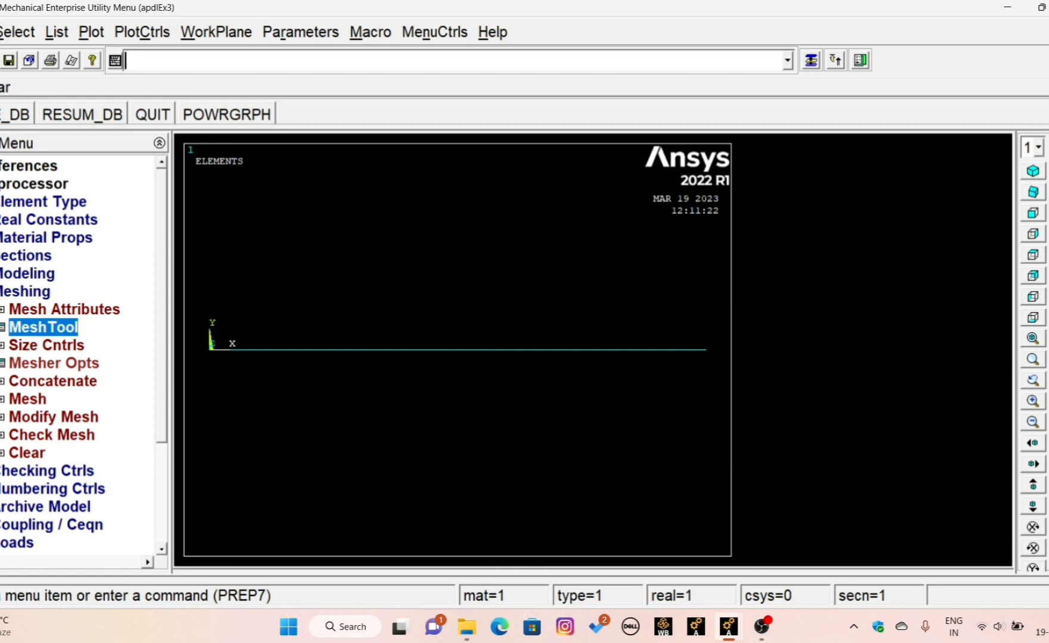
- Open the structural displacement load options and plot the beam's lines
click(5, 292)
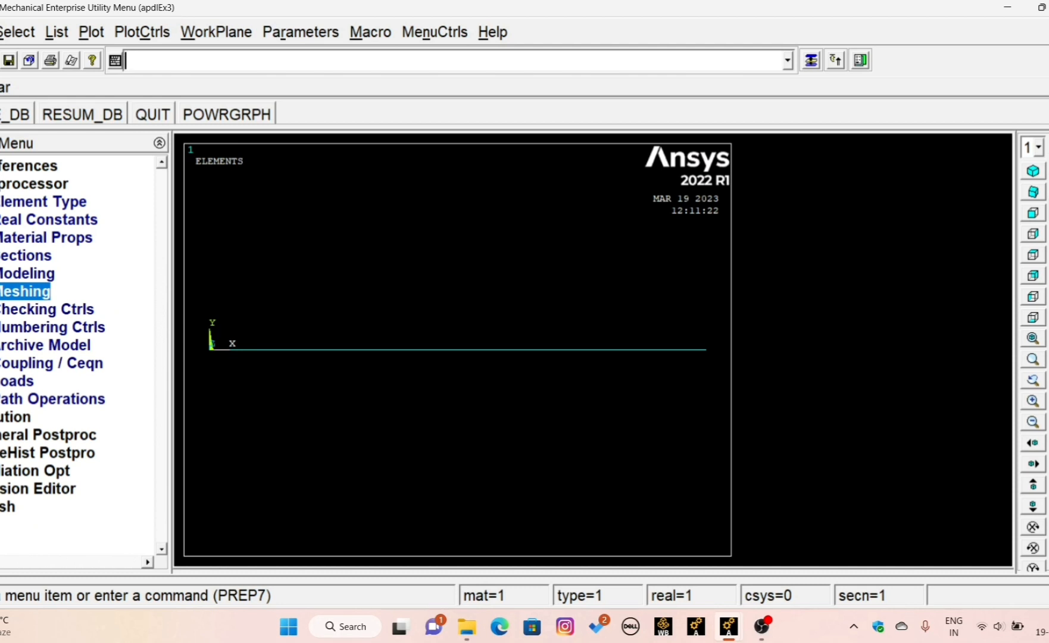
click(16, 381)
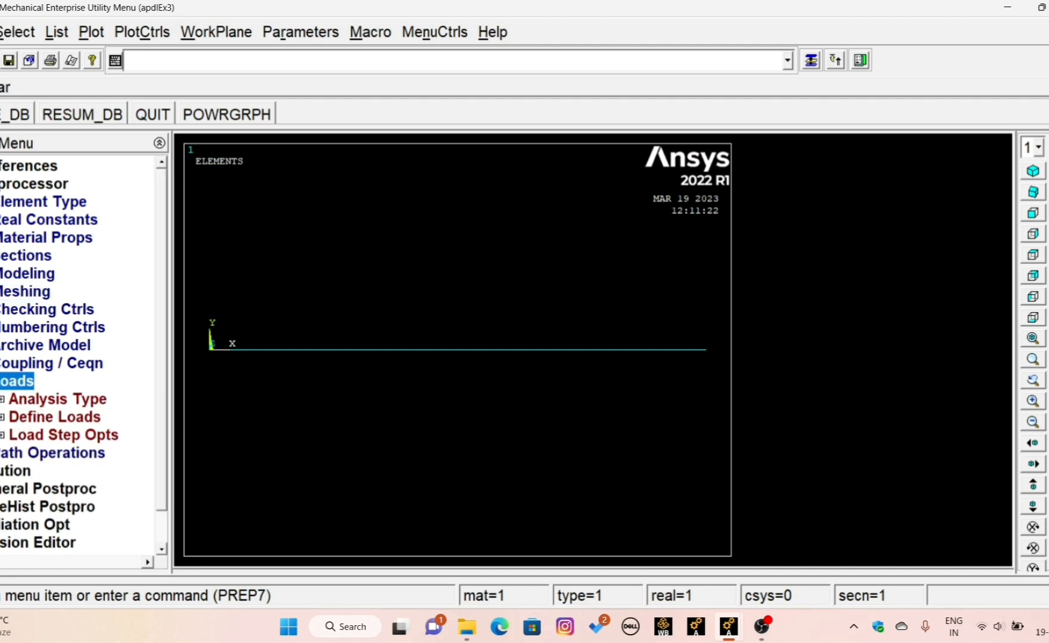
click(20, 416)
click(44, 453)
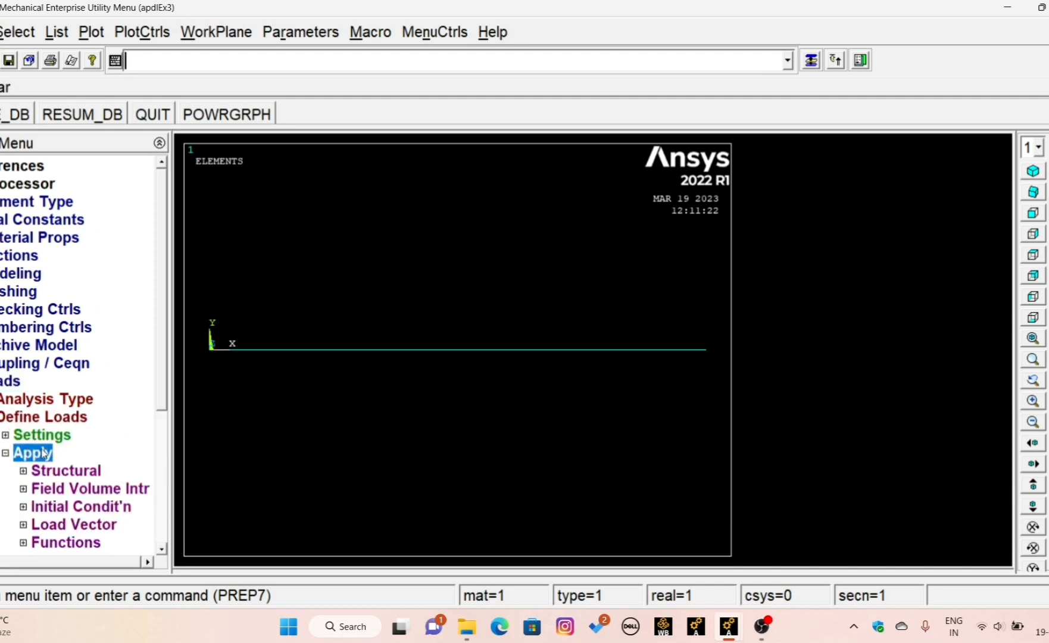
click(59, 472)
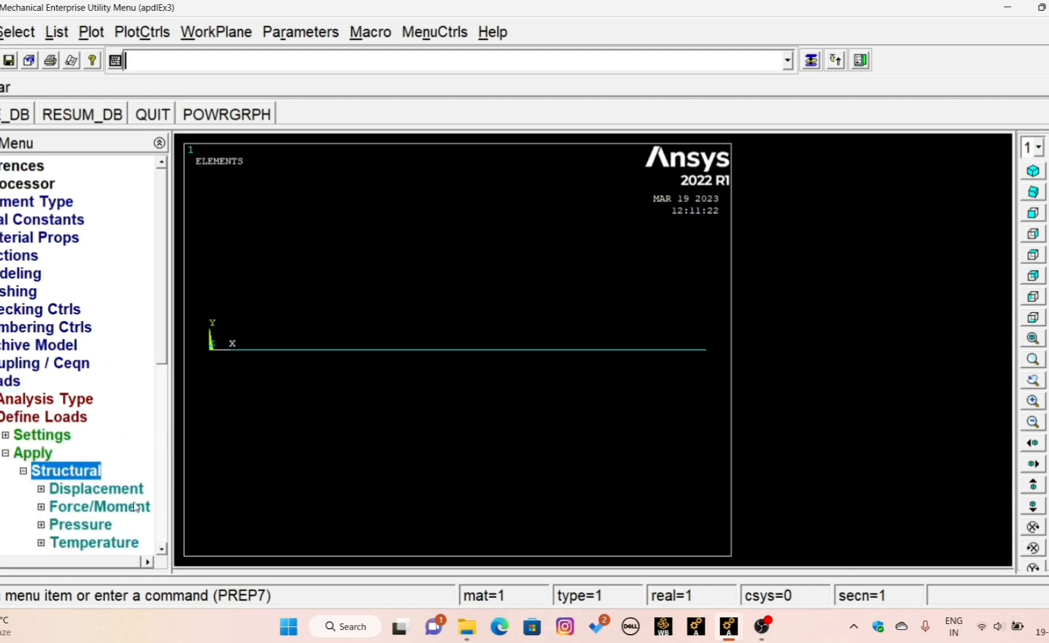
scroll(159, 553, down, 4)
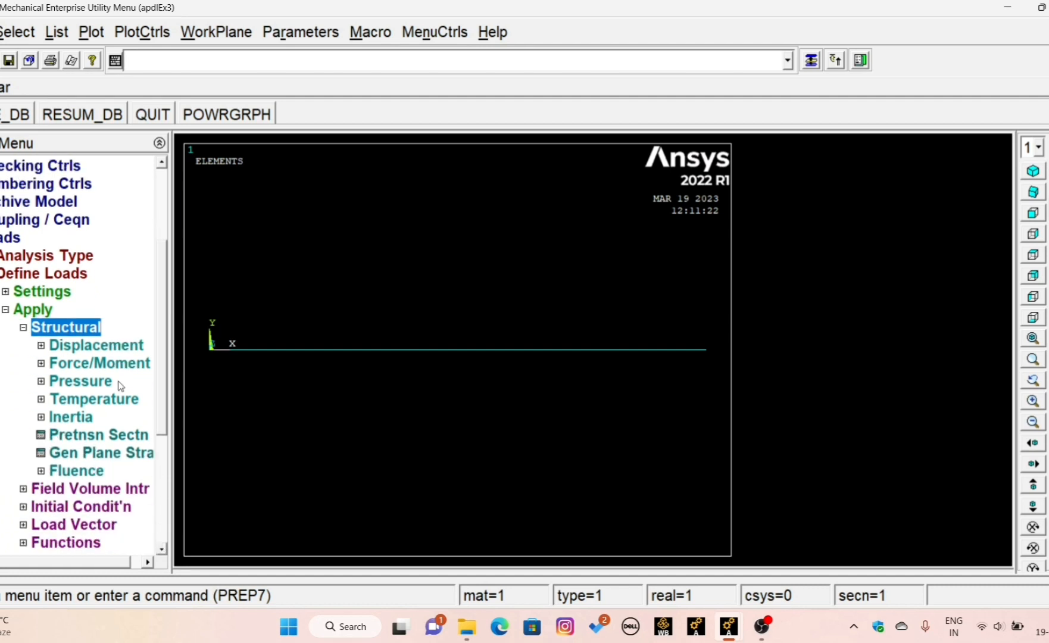
click(76, 350)
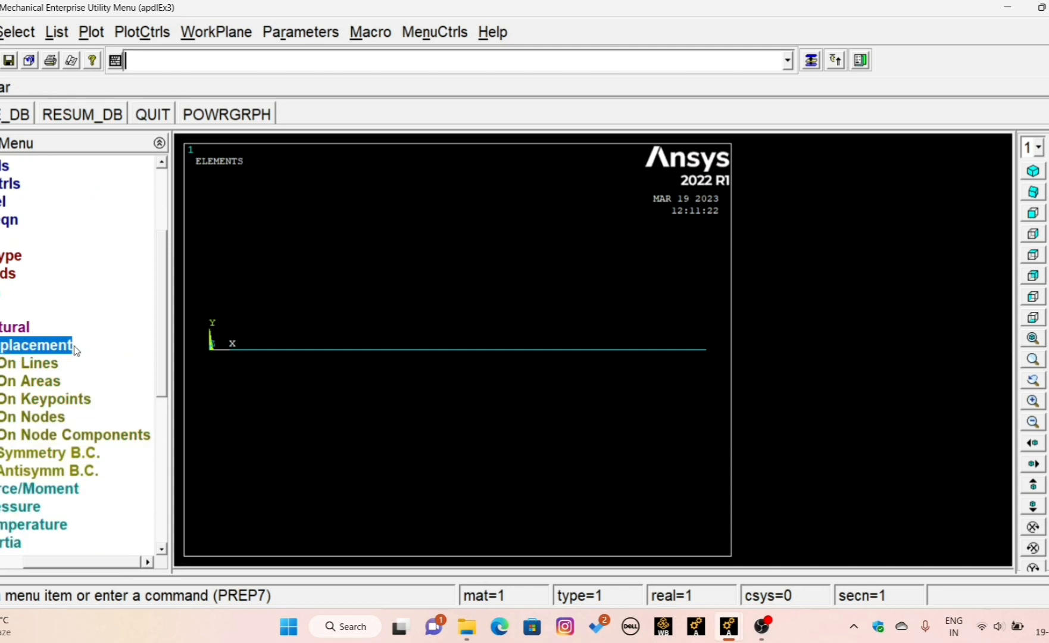
click(91, 32)
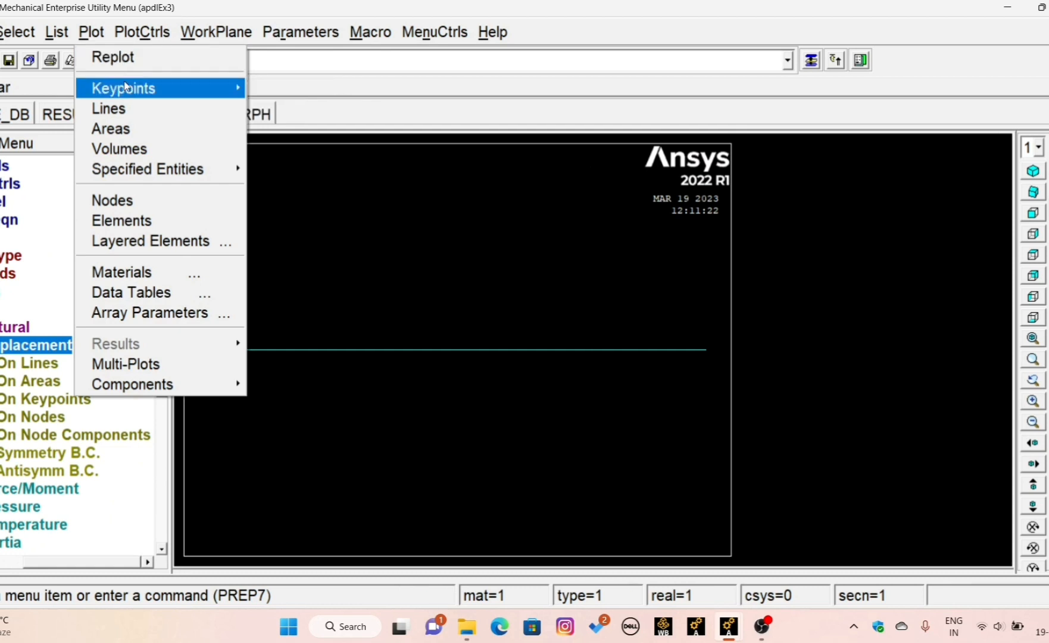
click(134, 110)
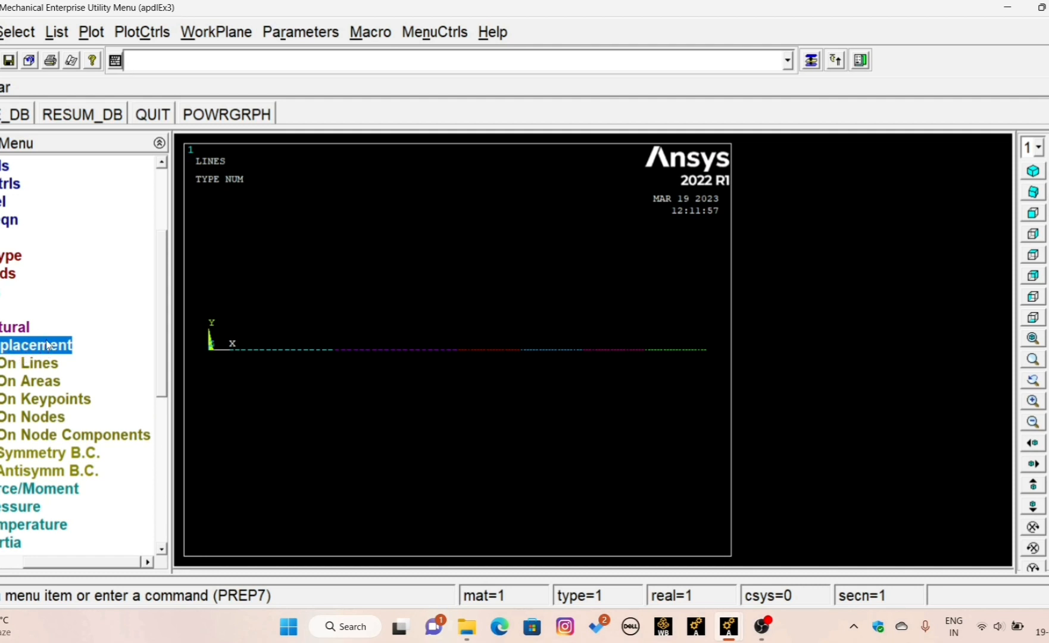
- Constrain UX, UY, UZ, ROTX and ROTY at the keypoint between the first and second beam lines
click(41, 405)
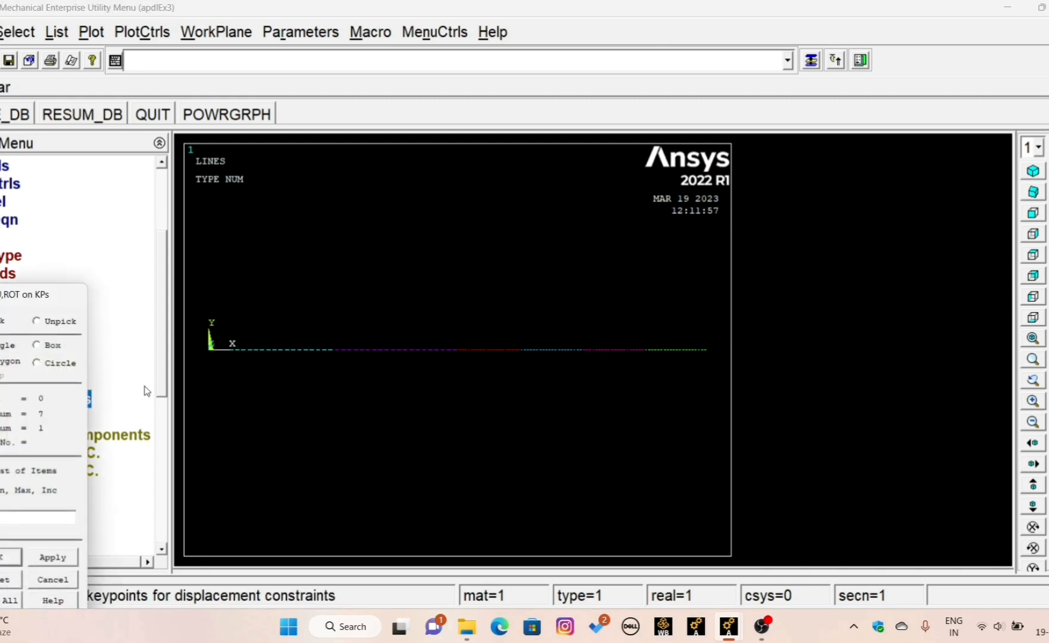
click(333, 363)
click(6, 557)
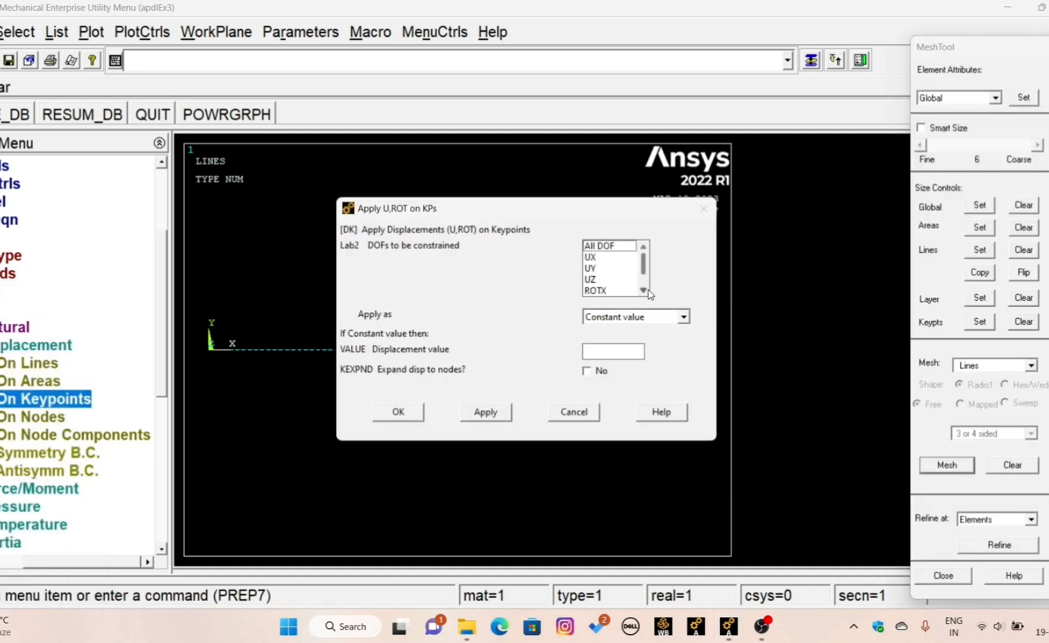
click(645, 291)
click(645, 292)
click(645, 246)
click(645, 246)
click(606, 259)
drag(607, 274, 607, 290)
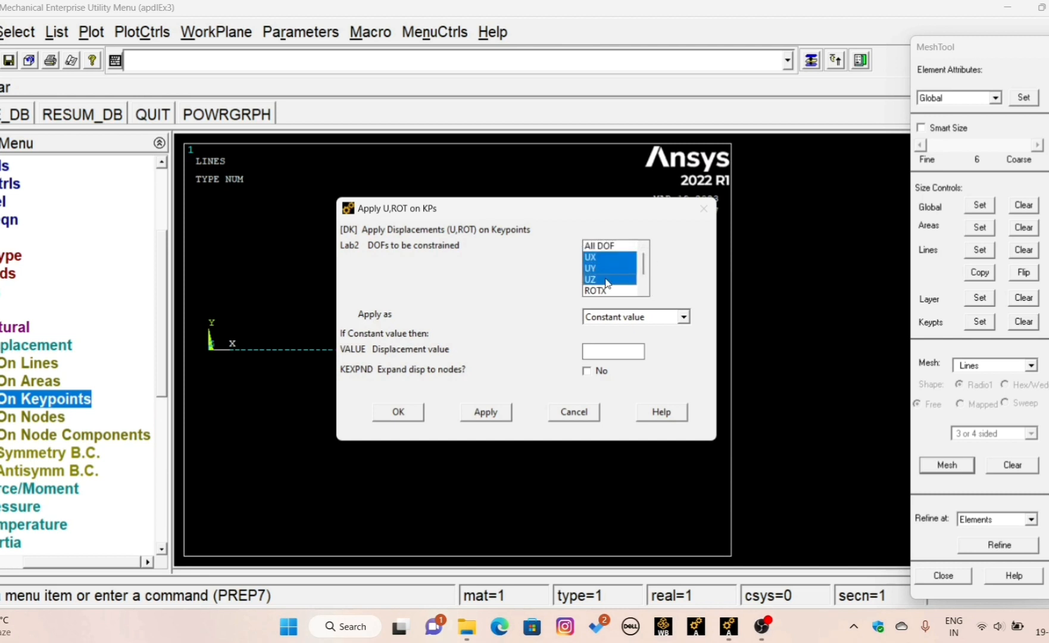
click(647, 291)
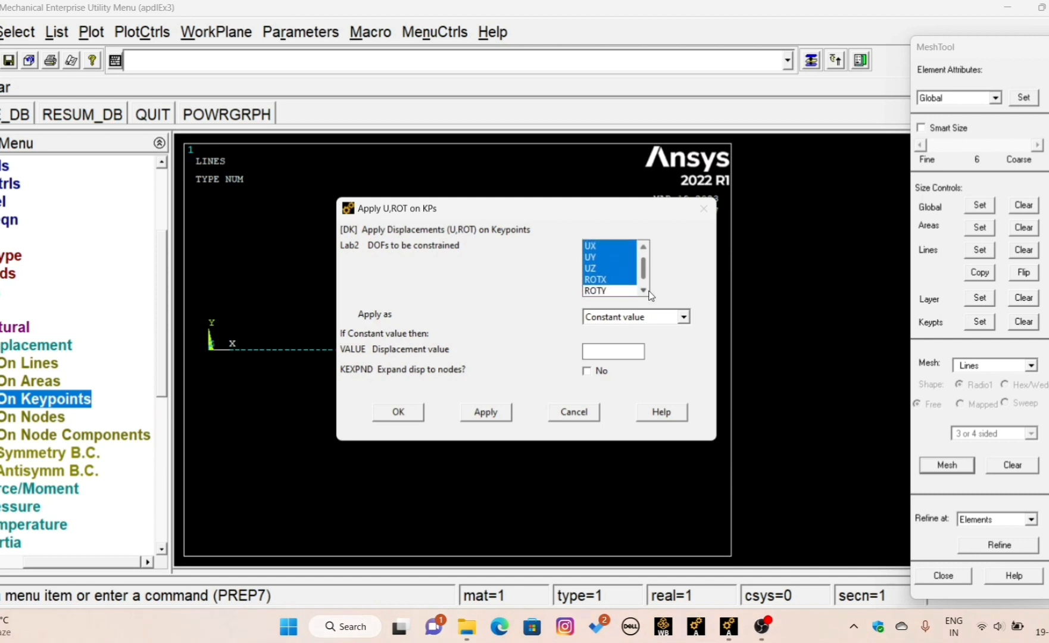
click(646, 291)
click(611, 280)
click(394, 412)
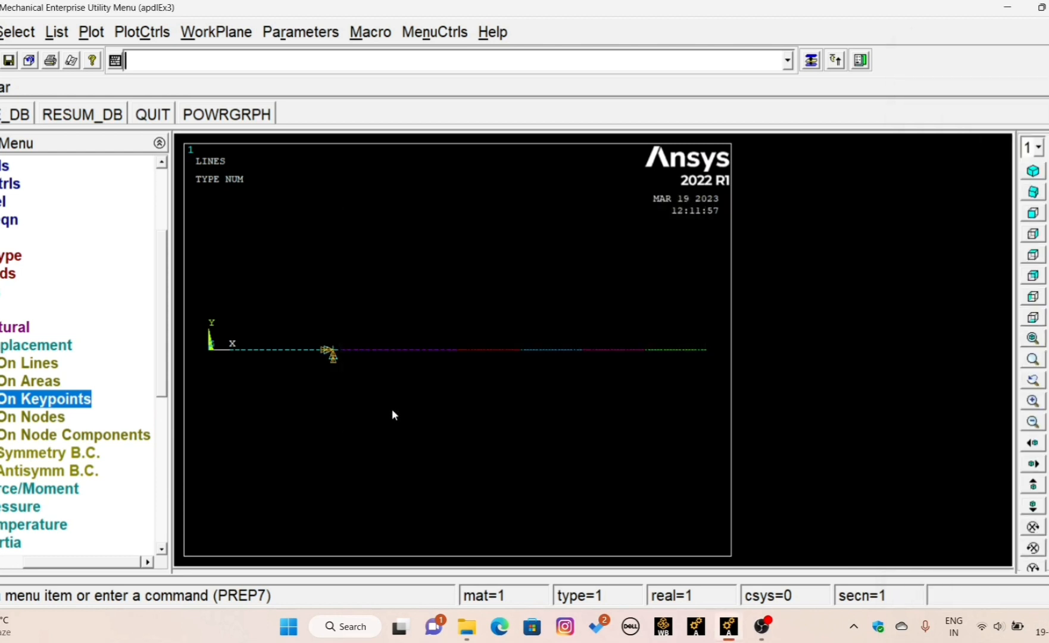
- Constrain UY, UZ, ROTX and ROTY, leaving UX free, at the keypoint between the fifth and sixth beam lines
click(48, 405)
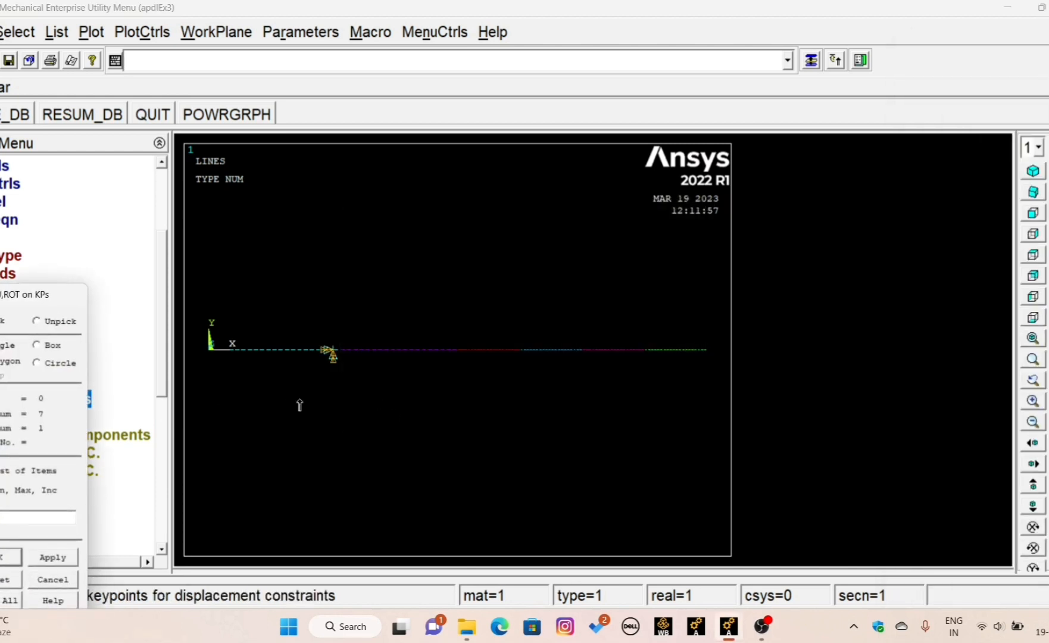
click(646, 366)
click(7, 558)
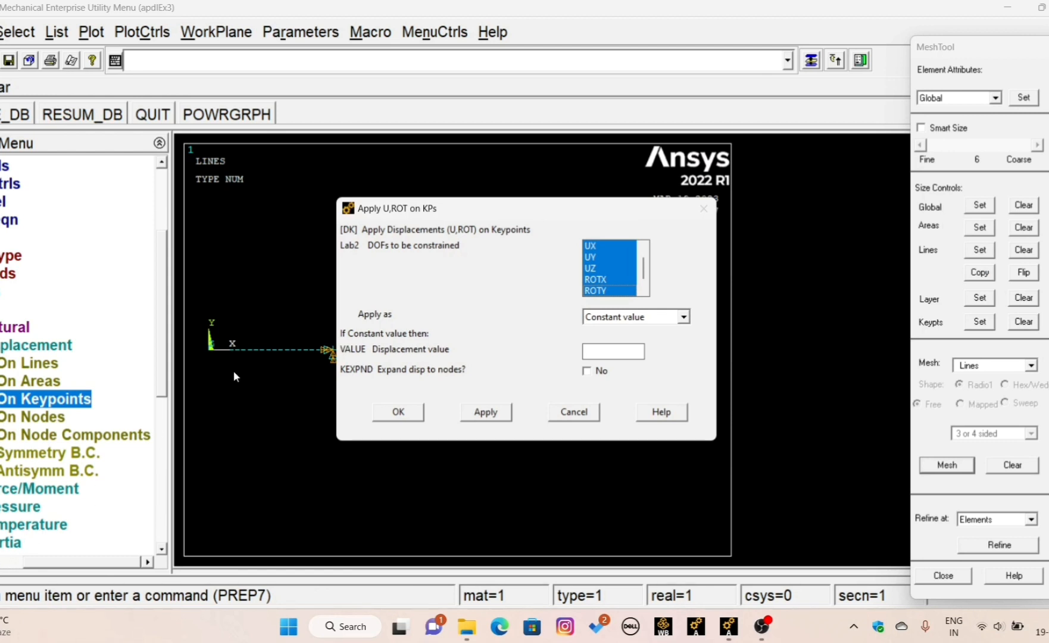
click(645, 249)
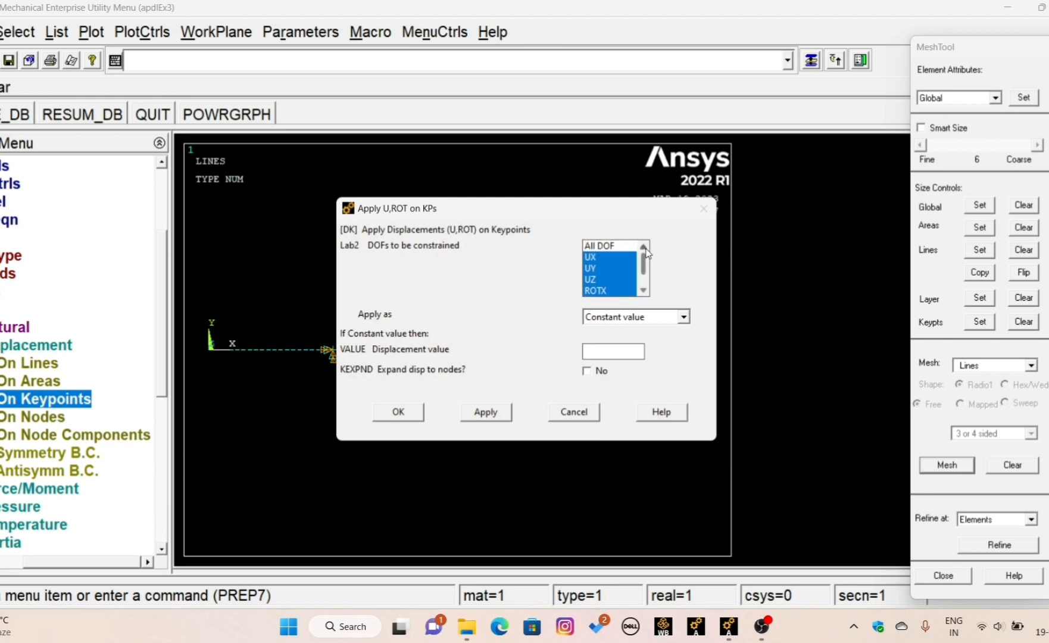
click(603, 260)
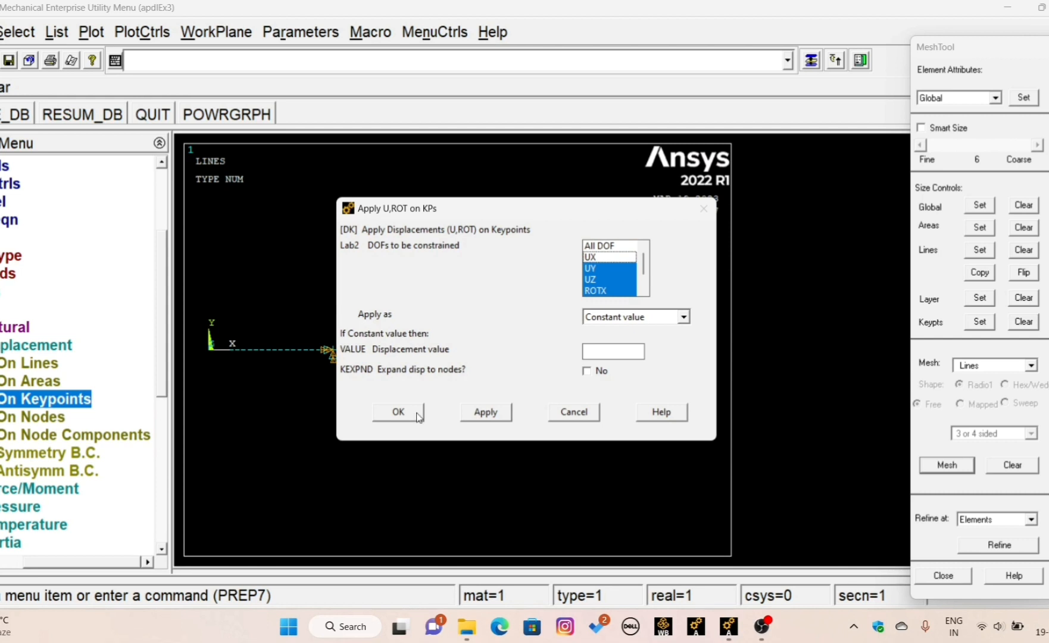
click(398, 412)
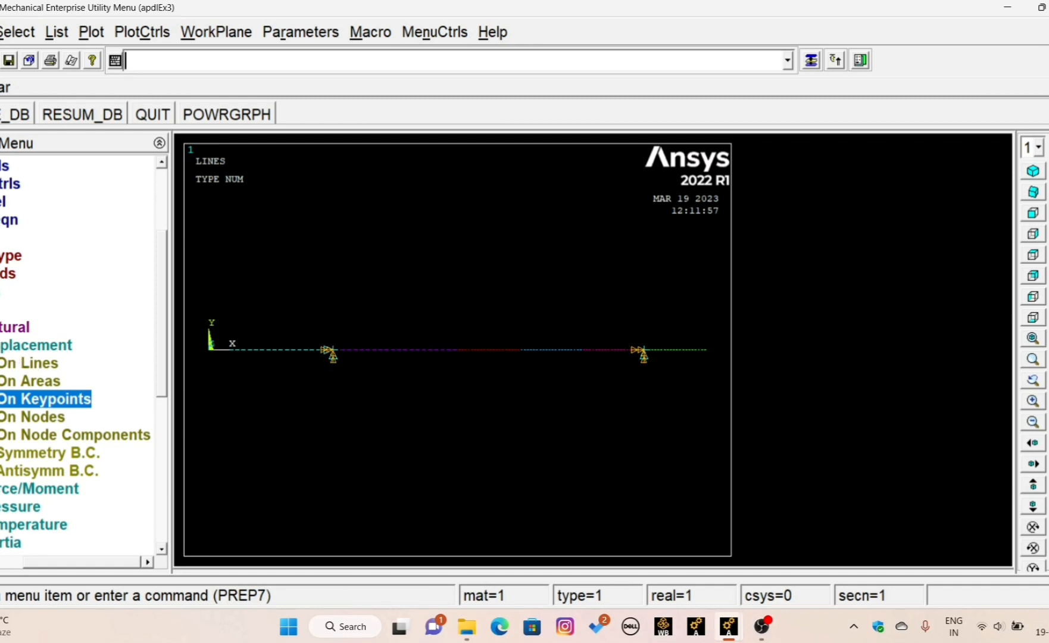
- Apply a constant FY force of -12000 at the keypoint between the third and fourth beam lines
click(18, 345)
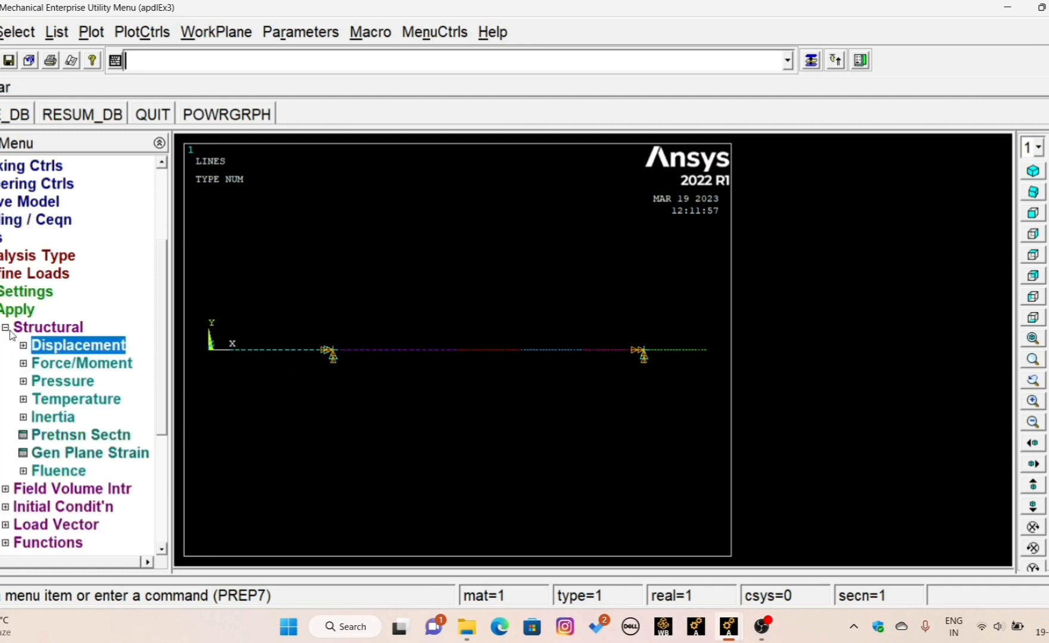
click(64, 365)
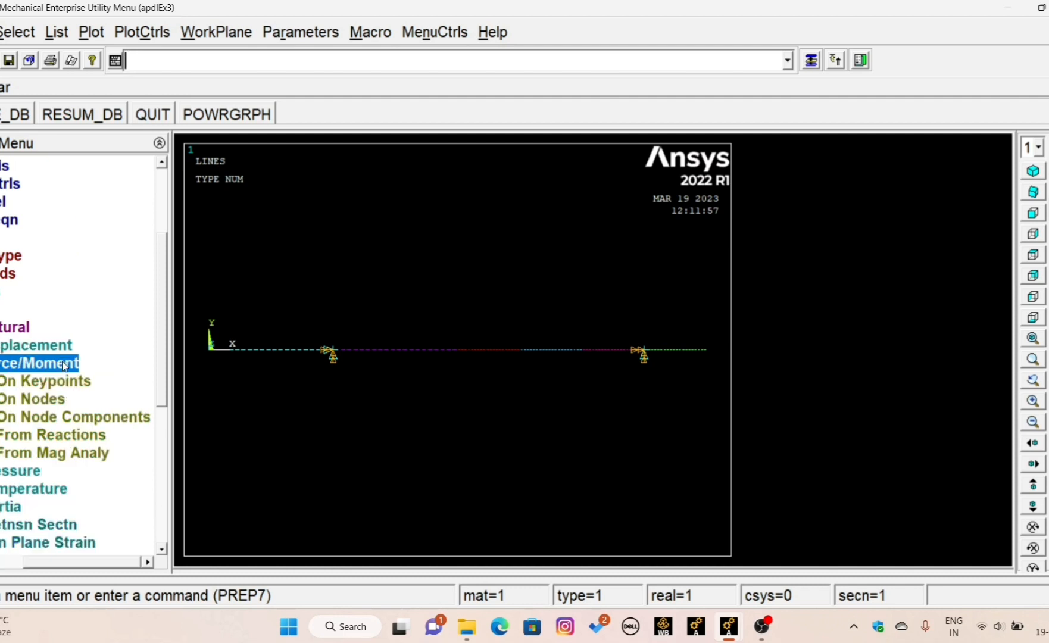
click(31, 382)
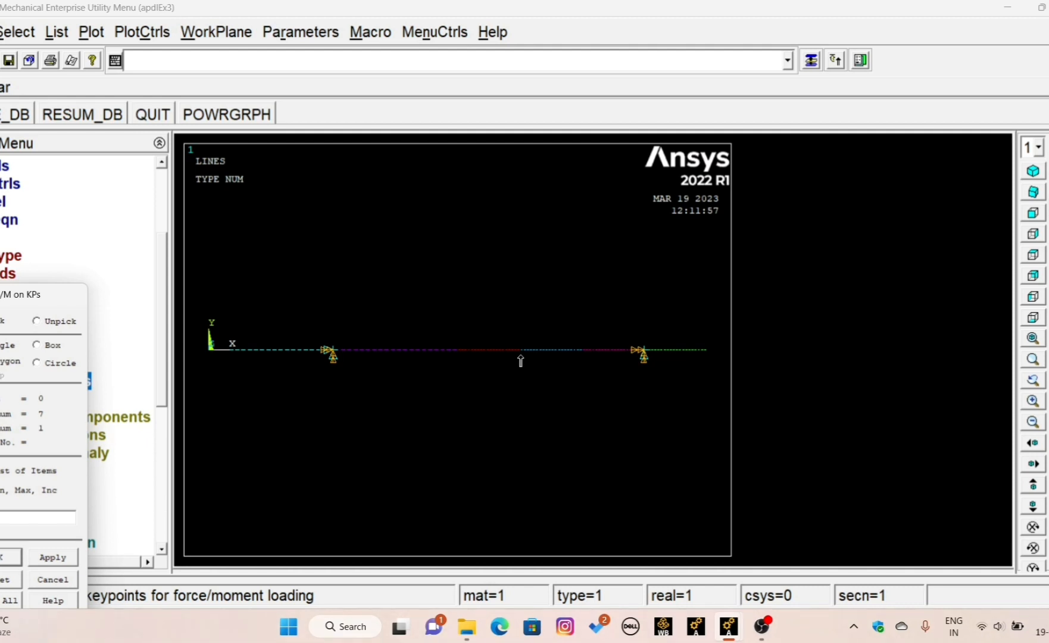
click(521, 357)
click(5, 559)
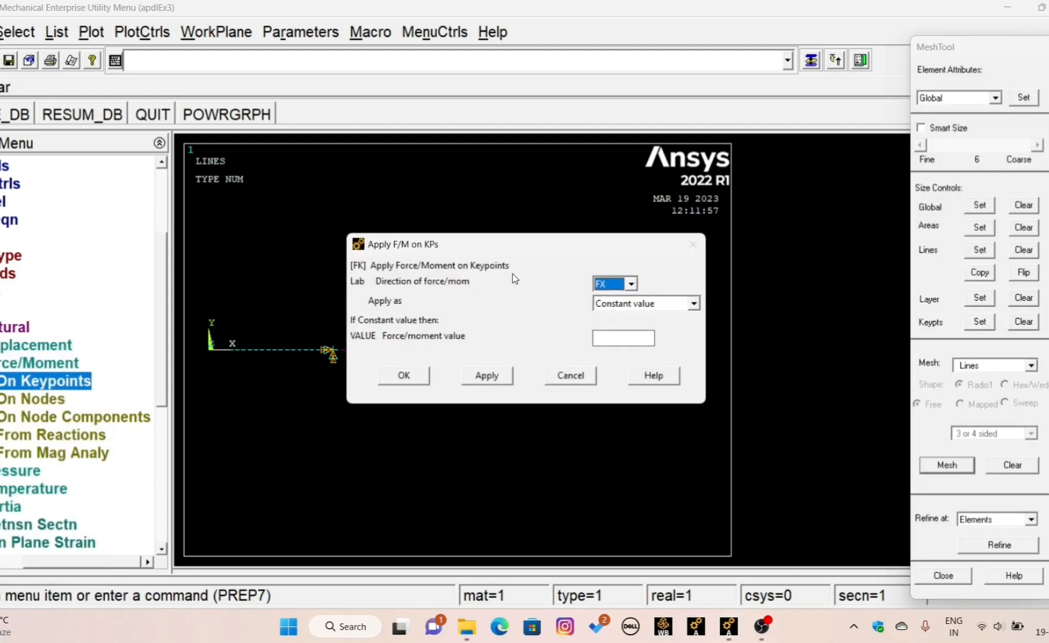
click(630, 284)
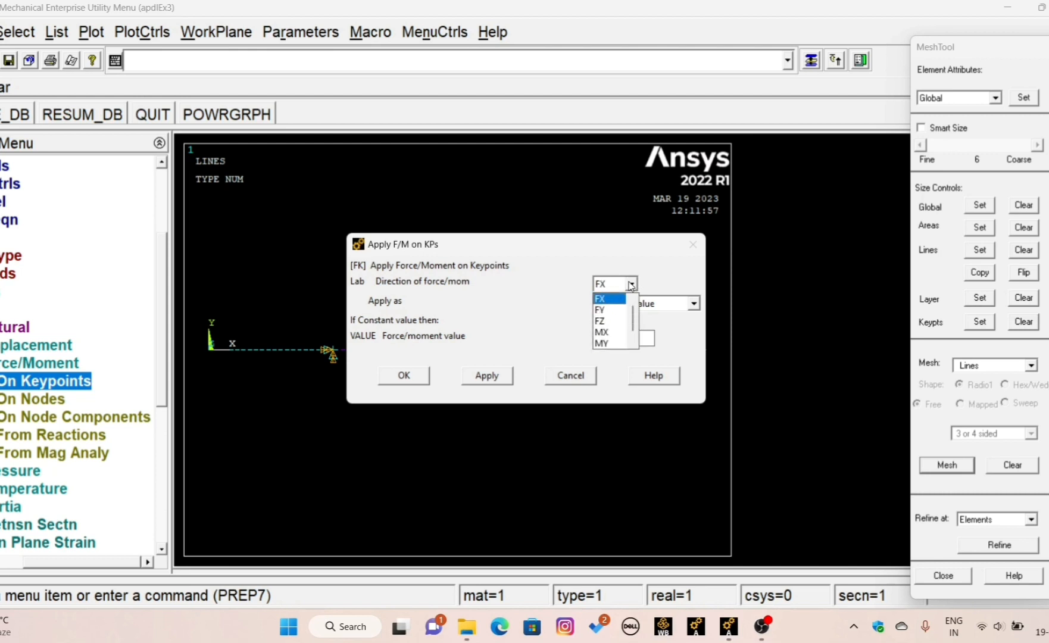
click(607, 311)
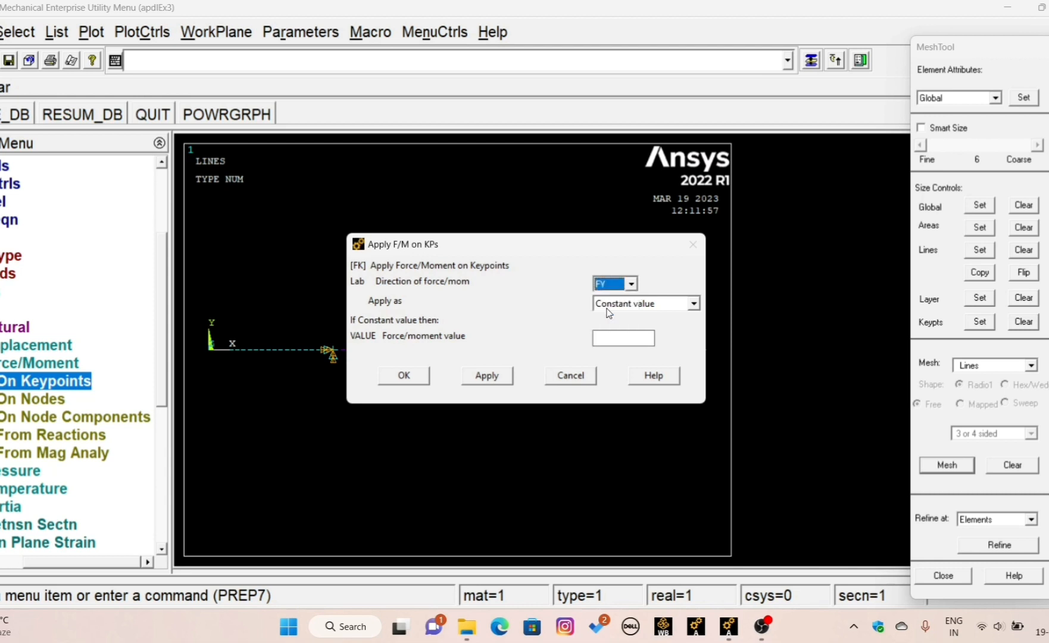
click(619, 338)
scroll(599, 337, up, 1)
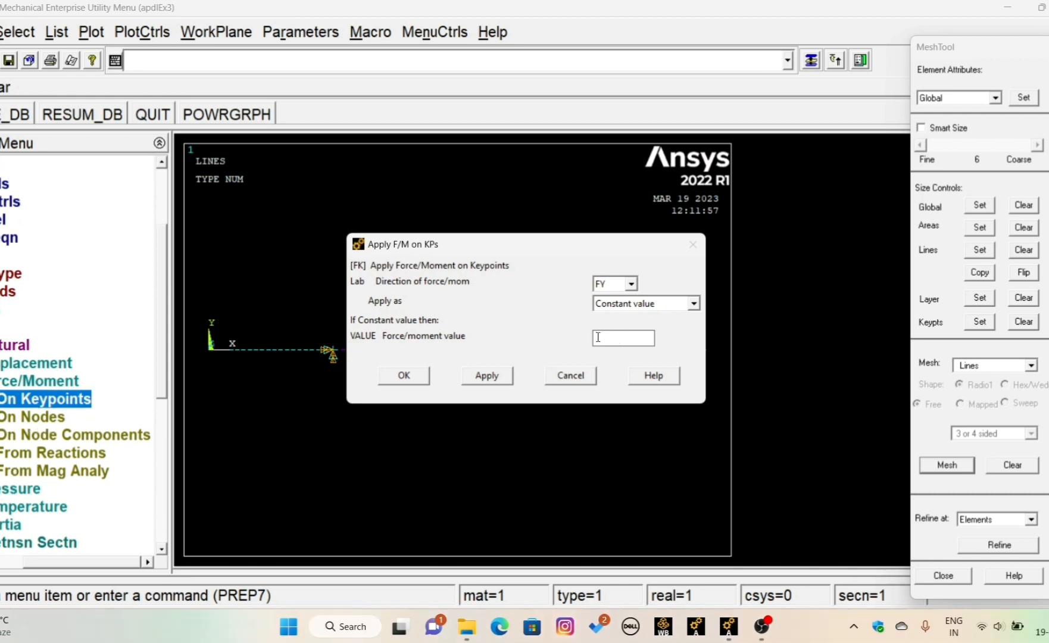
text(-12000)
drag(561, 249, 501, 120)
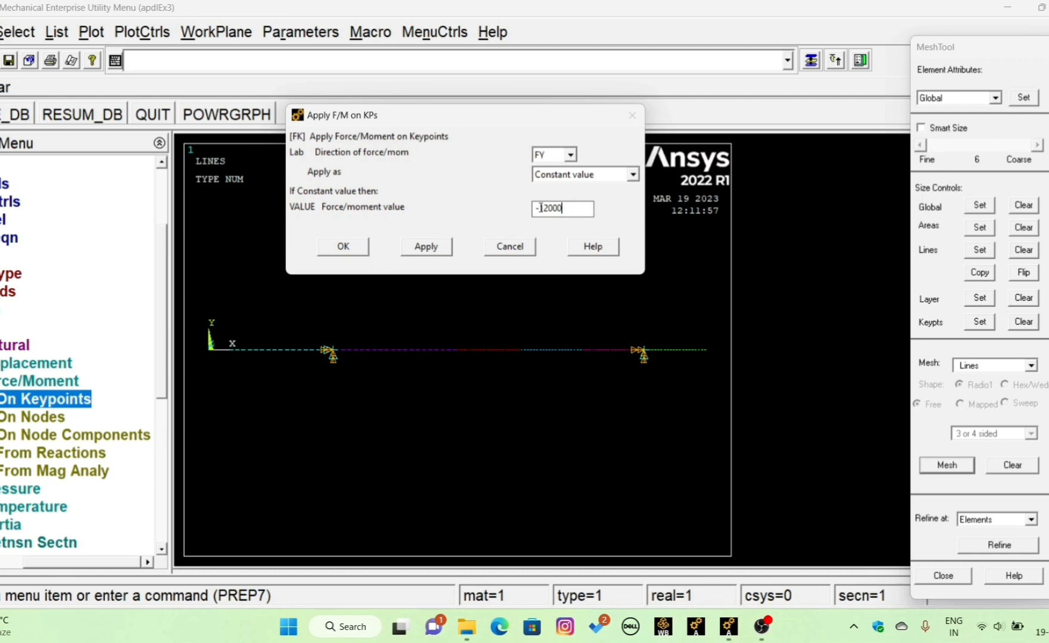
click(344, 248)
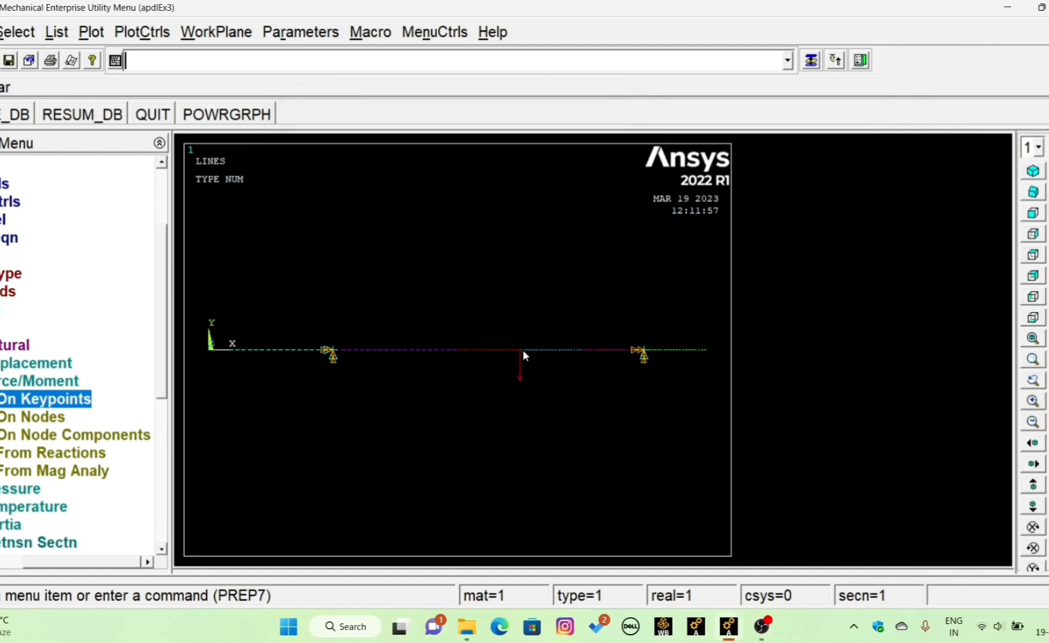
- Apply pressure to the elements of the first two beam lines with load key 2 and a value of 6 at nodes I and J
double_click(11, 382)
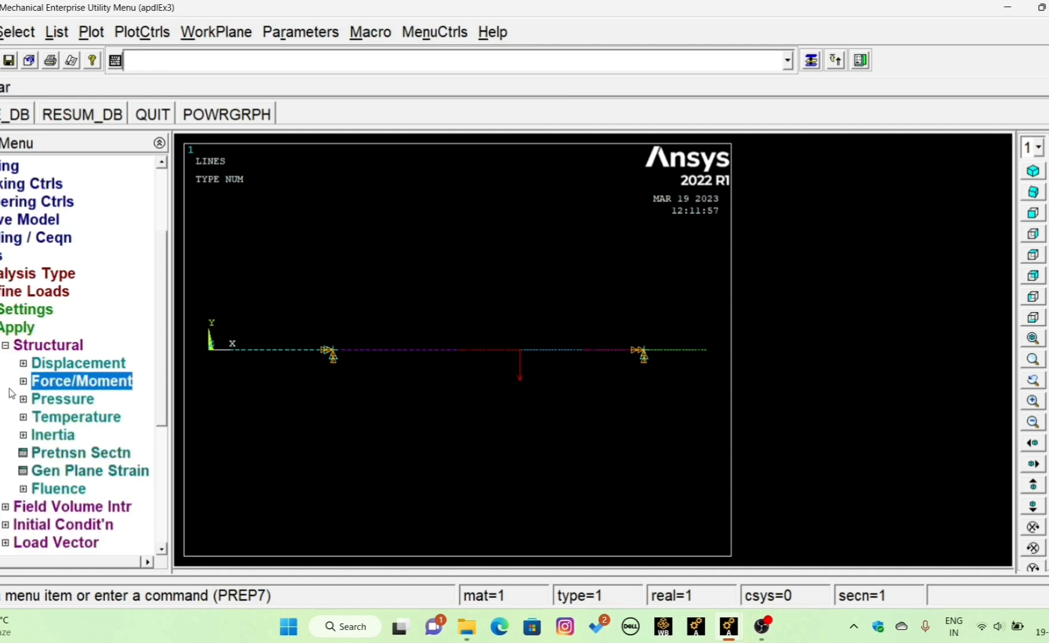
double_click(37, 400)
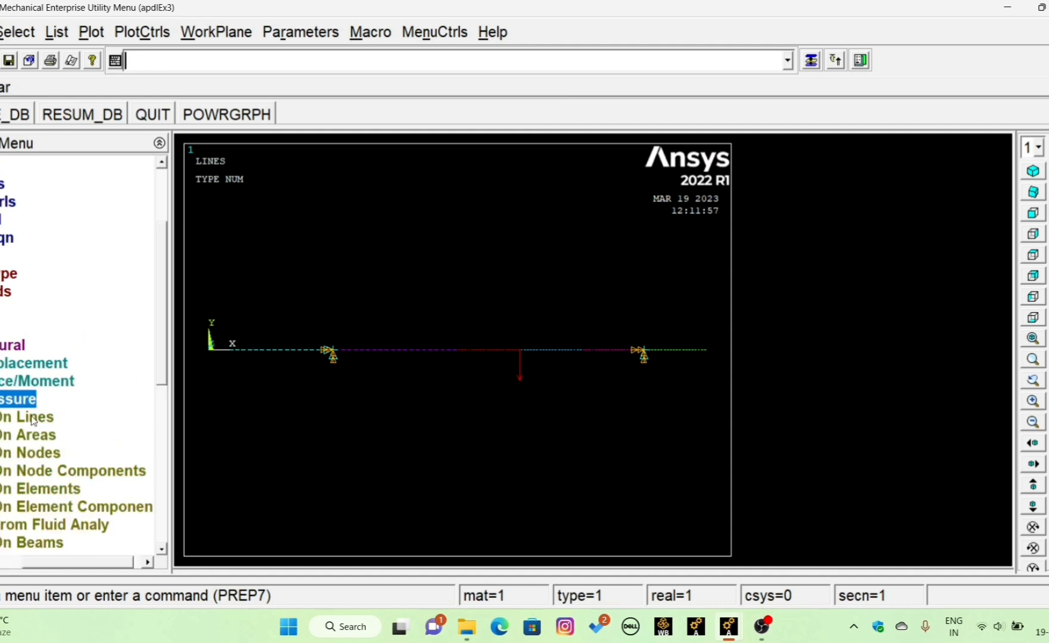
click(40, 546)
click(43, 348)
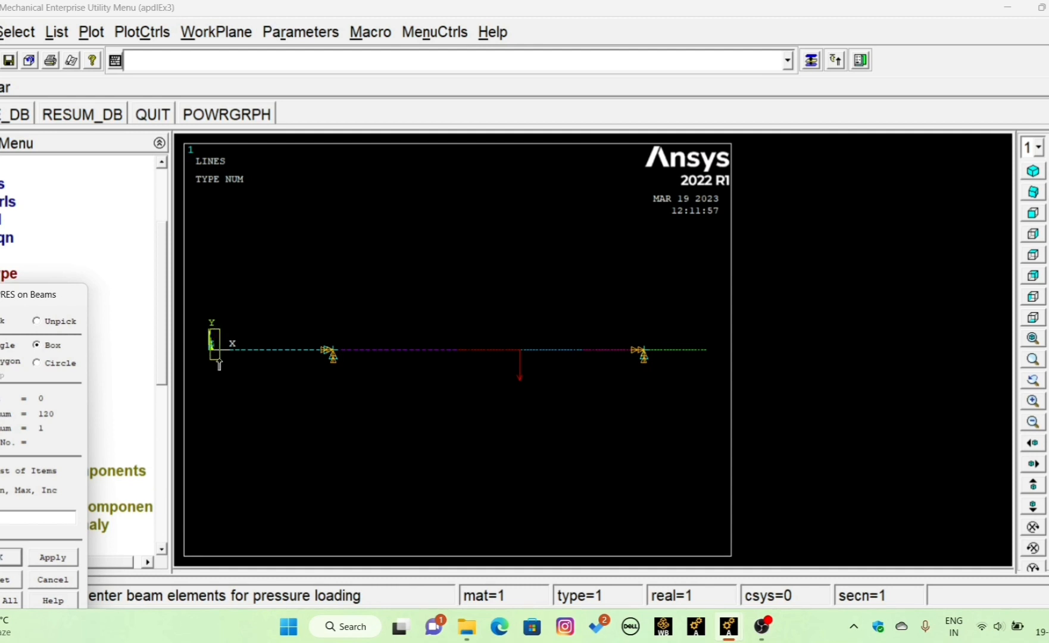
drag(198, 322, 458, 363)
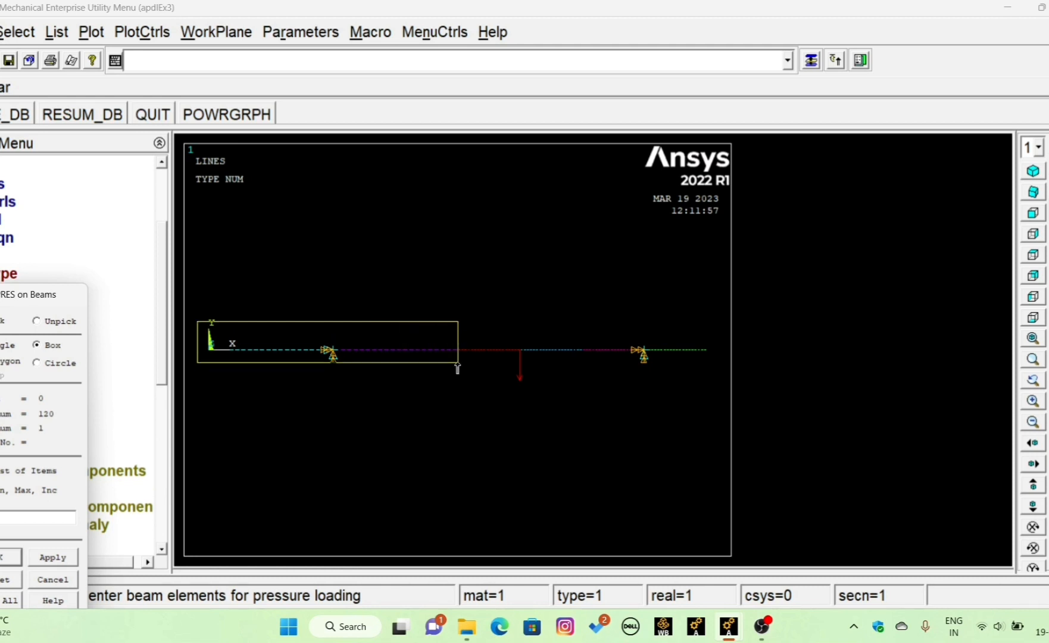
drag(457, 367, 458, 367)
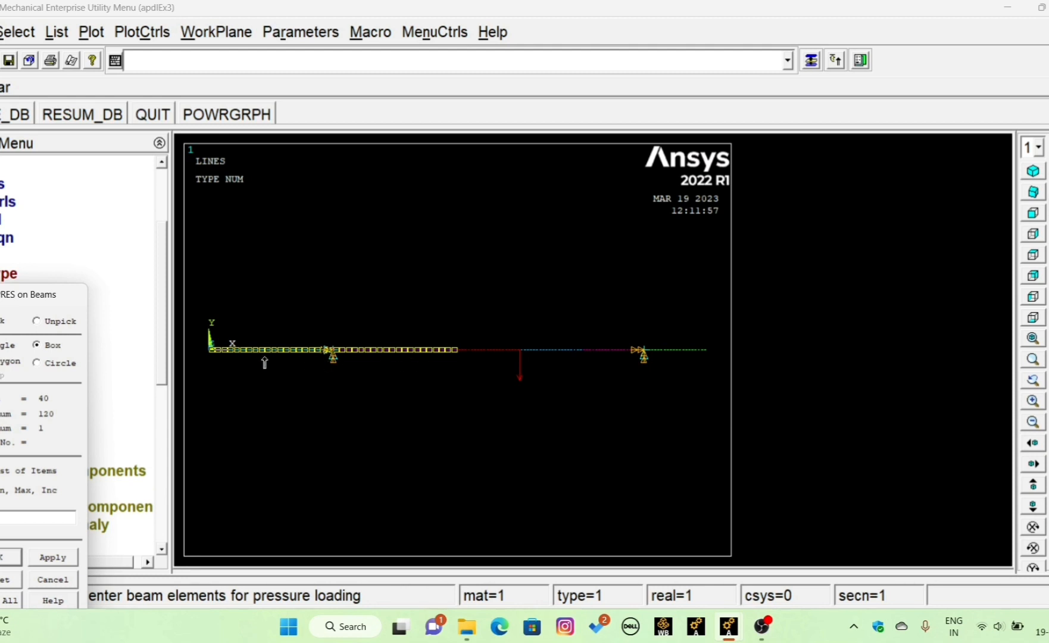
click(14, 557)
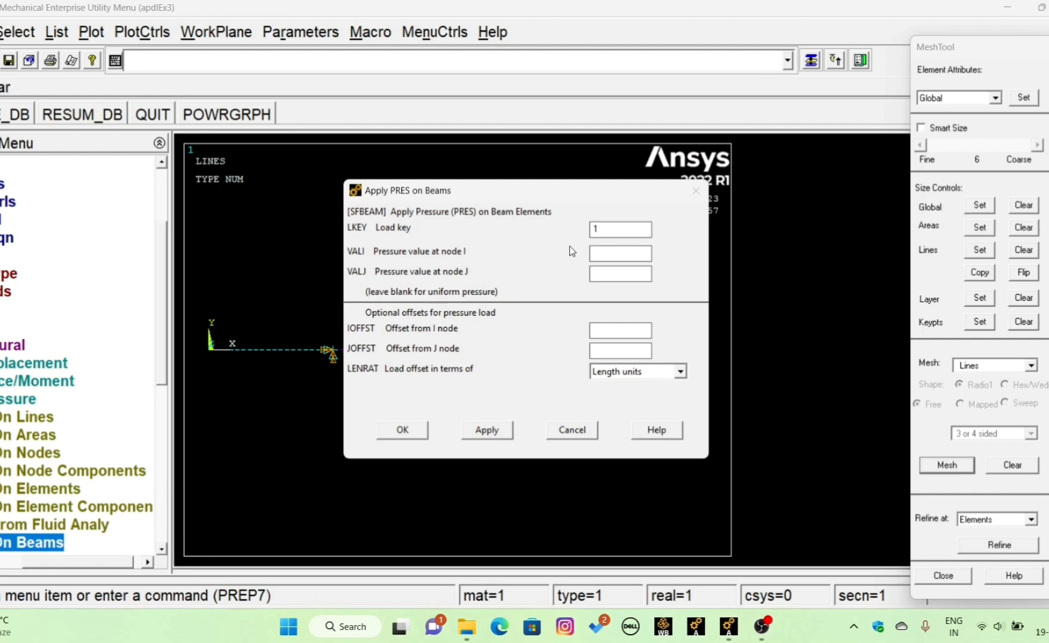
click(606, 229)
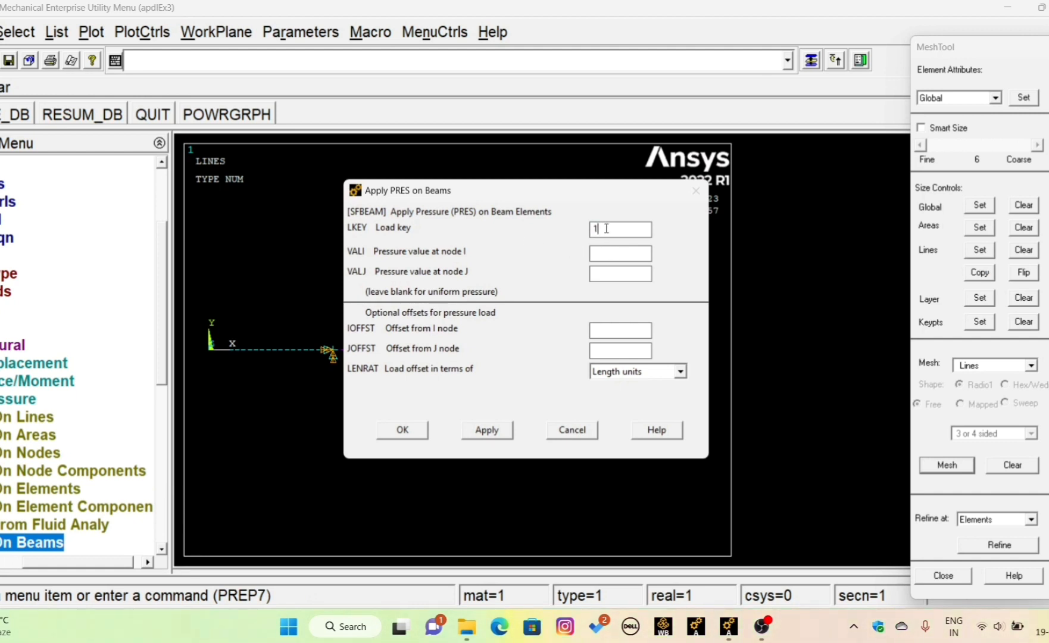
key(BackSpace)
text(2)
click(619, 255)
text(6)
click(601, 272)
text(6)
click(410, 430)
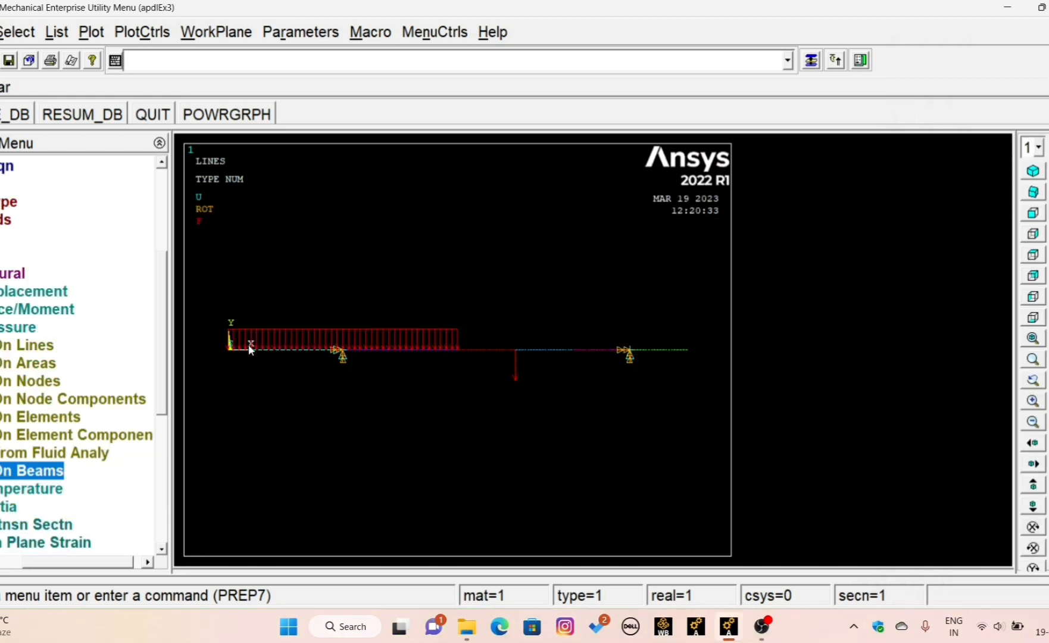
- Apply pressure to the elements of the last two beam lines with load key 2 and a value of 12
click(42, 476)
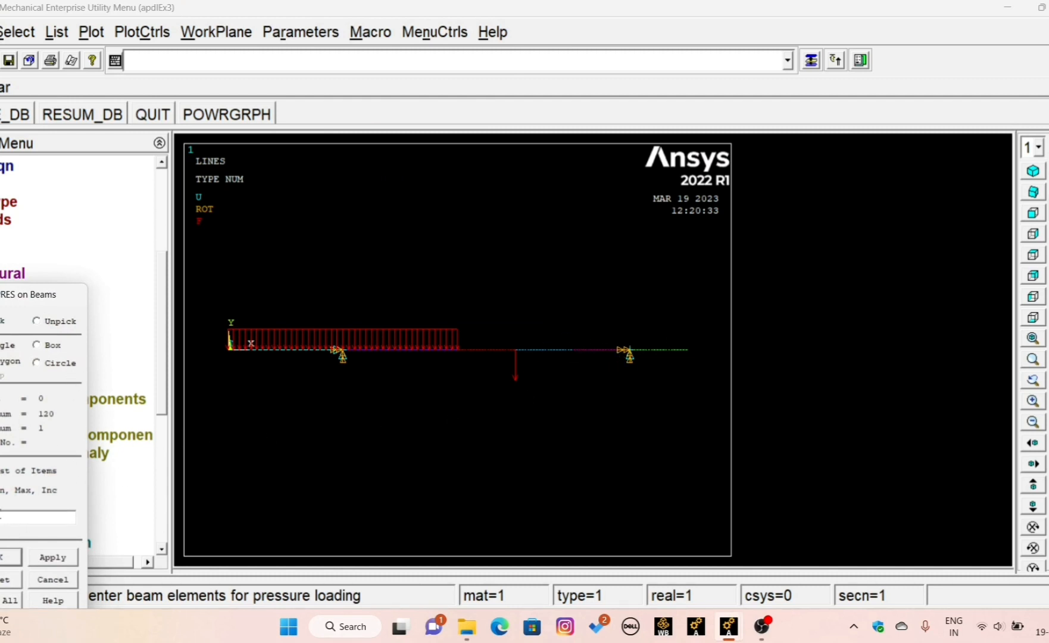
click(45, 347)
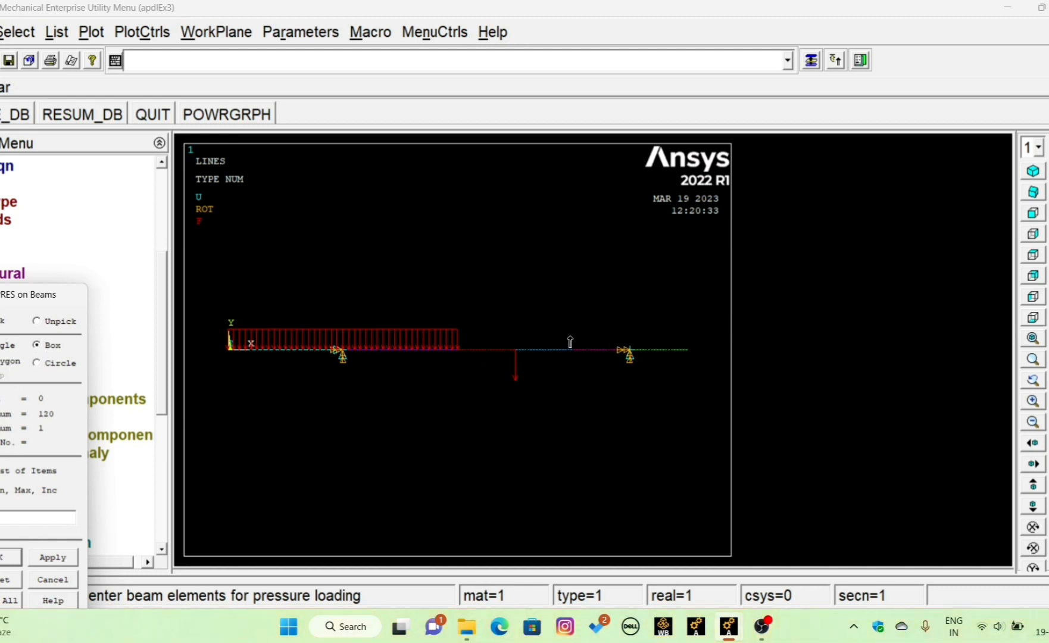
drag(570, 342, 691, 367)
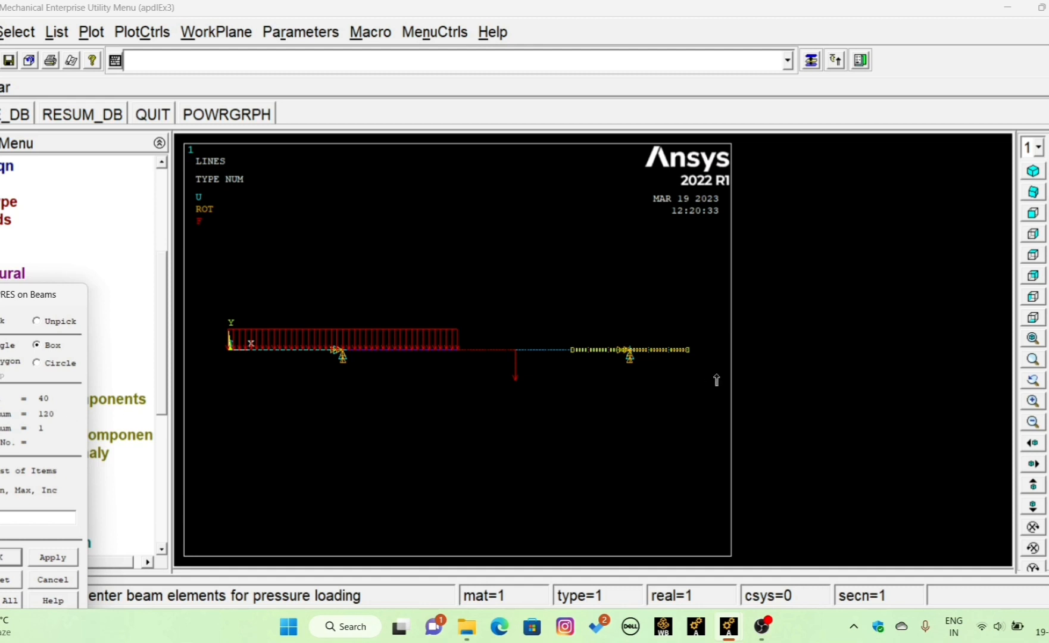
click(16, 560)
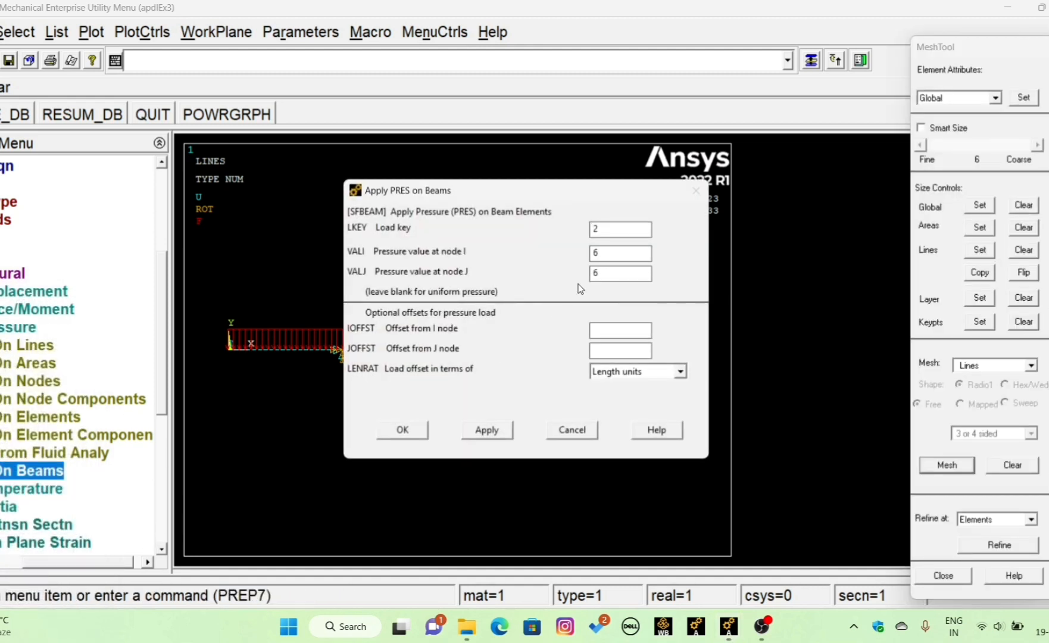
double_click(610, 253)
text(12)
double_click(598, 274)
text(12)
click(415, 437)
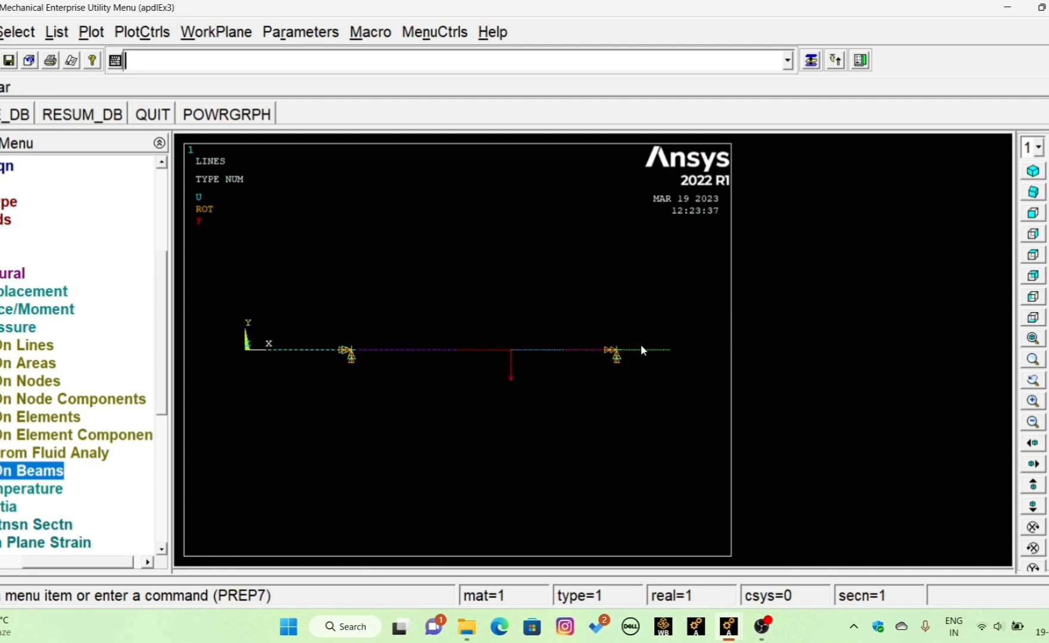
- Solve the current load step and close the solution status windows
scroll(640, 345, up, 4)
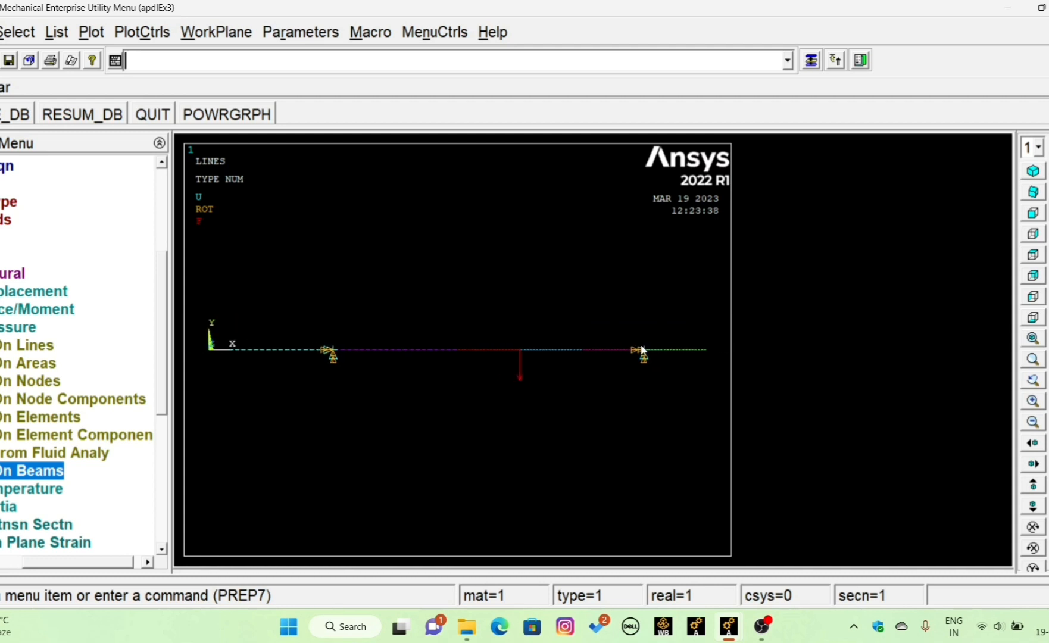
scroll(671, 343, down, 2)
click(1, 327)
click(5, 273)
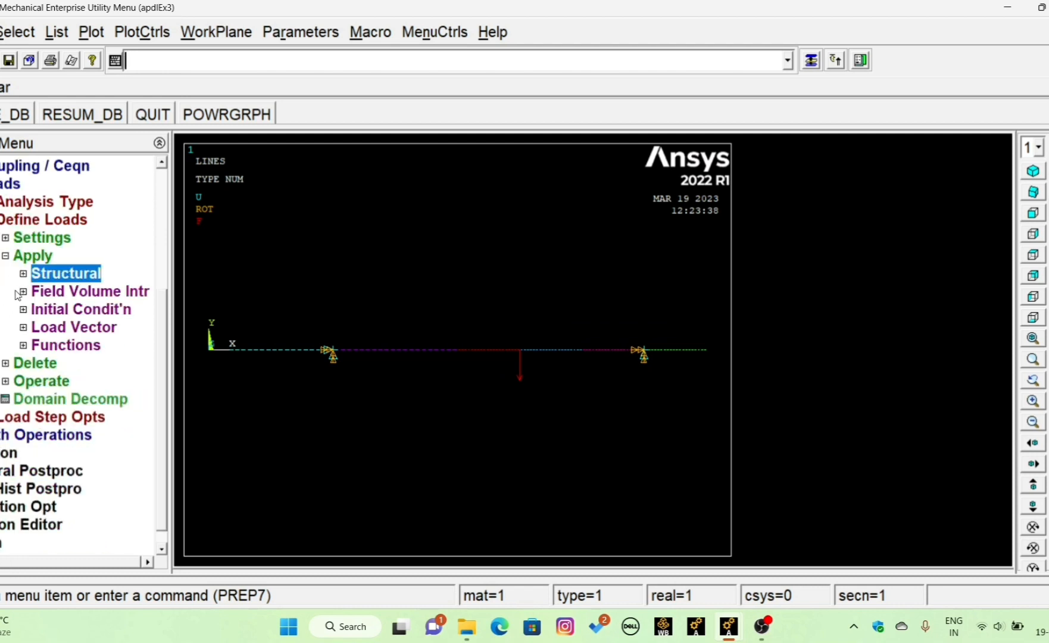
click(7, 256)
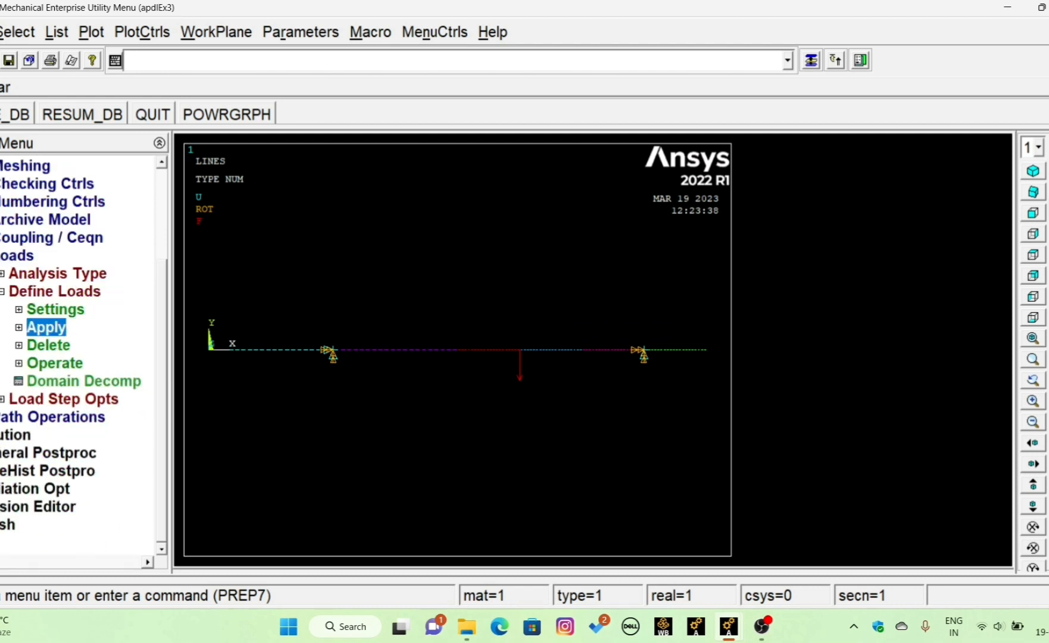
click(0, 256)
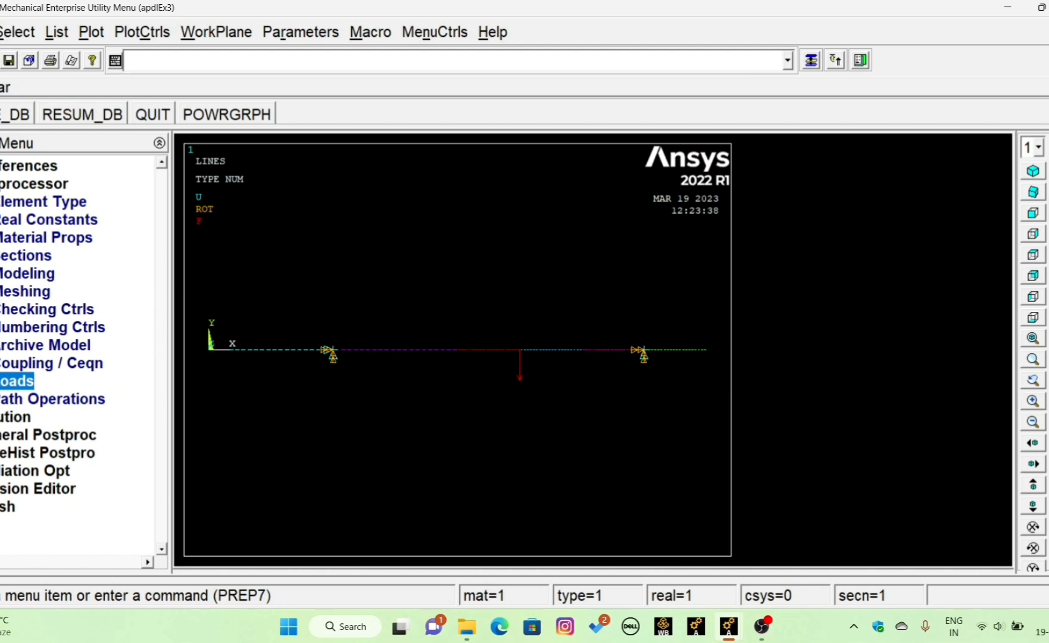
click(12, 416)
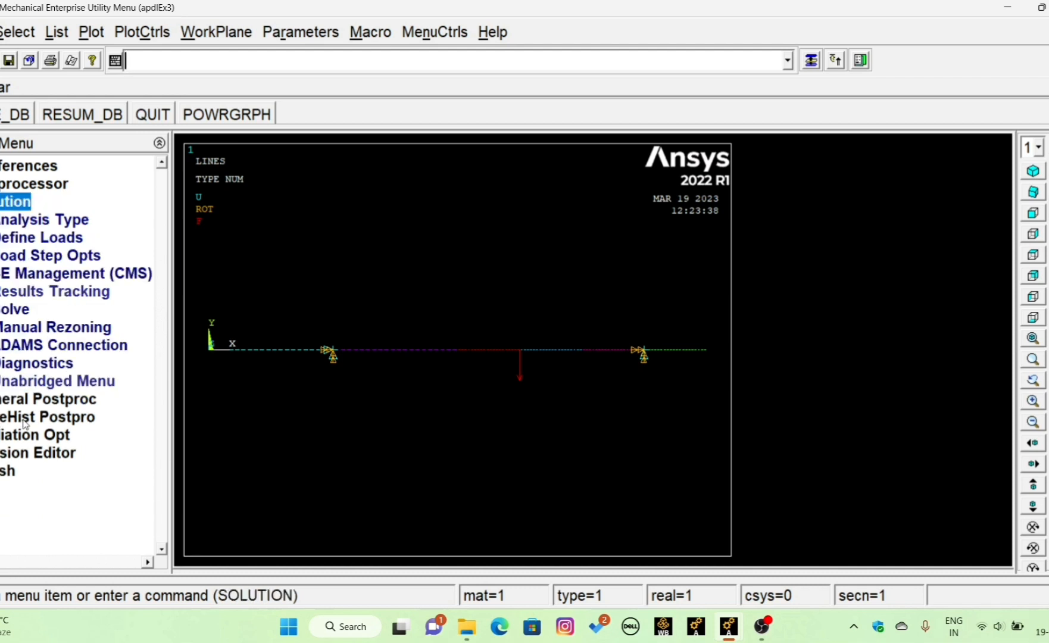
click(18, 309)
click(38, 326)
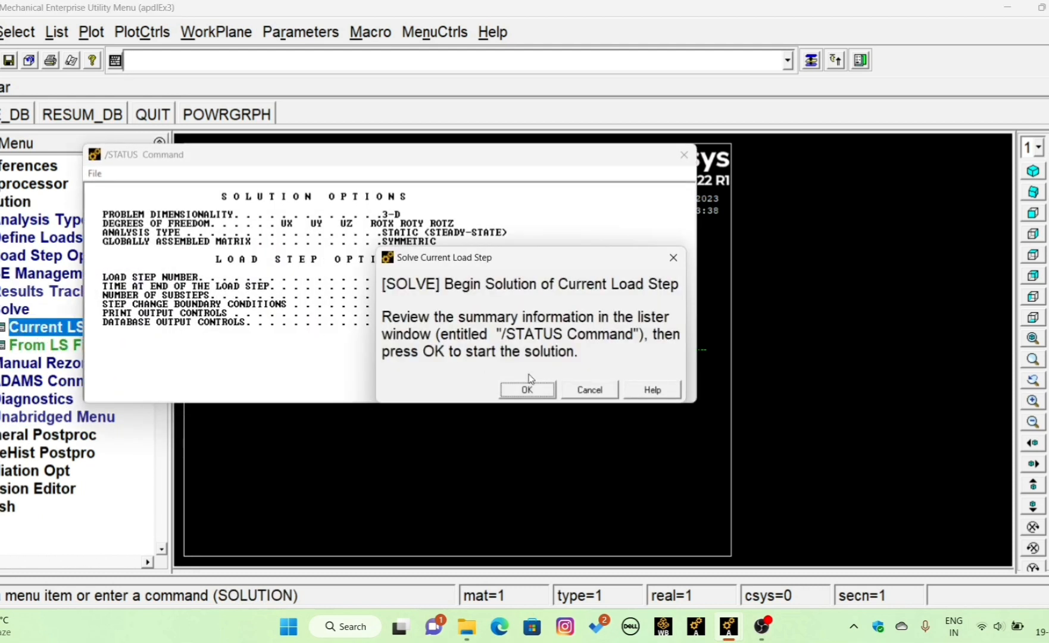
click(528, 390)
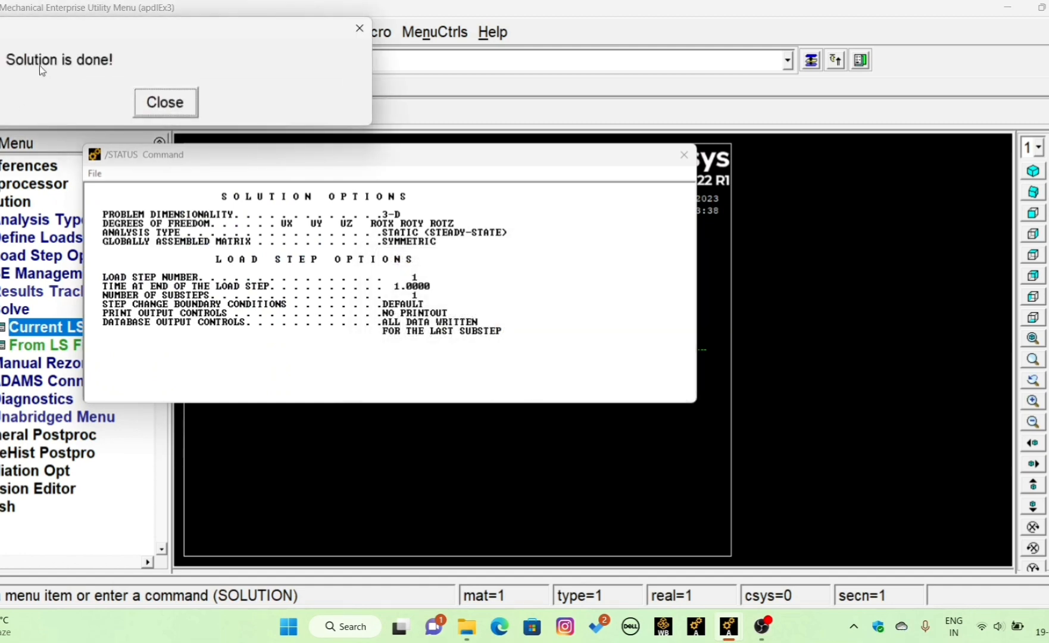
click(177, 112)
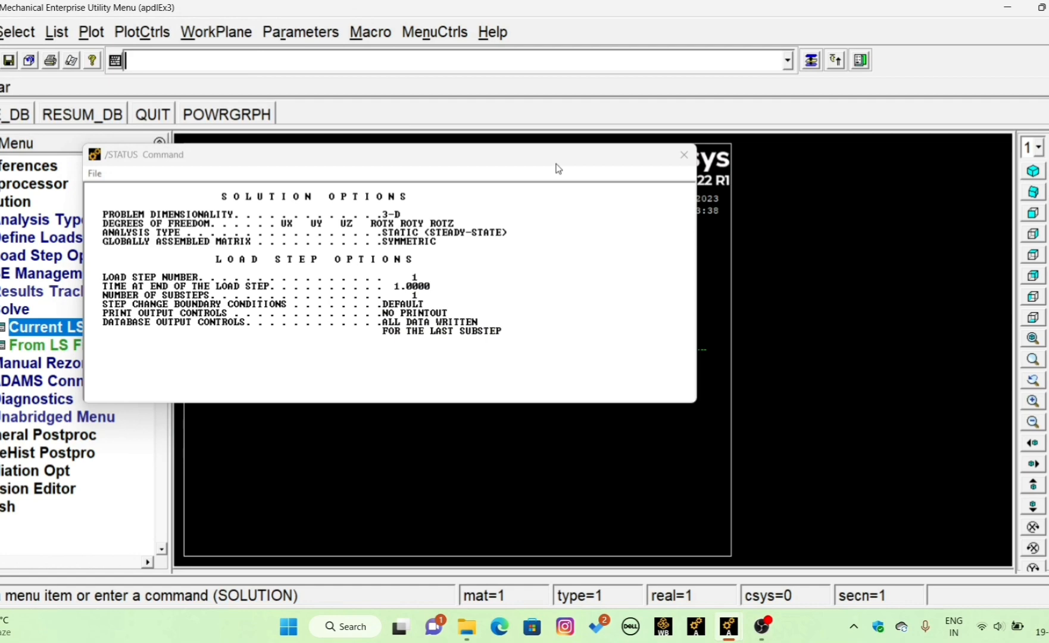
click(684, 155)
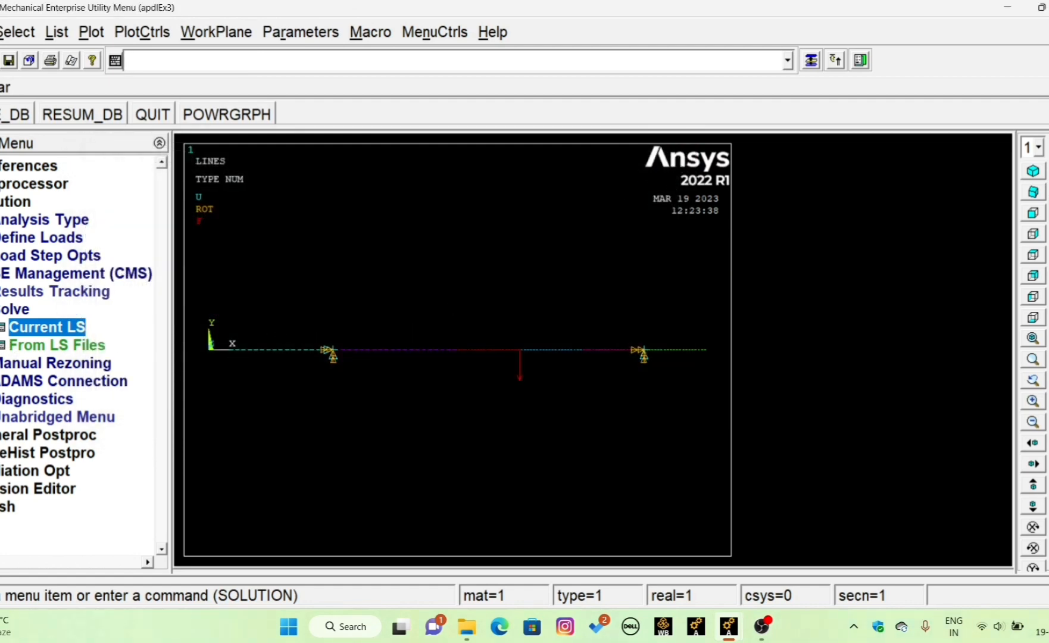
- Plot the deformed shape of the beam together with its undeformed shape
click(3, 309)
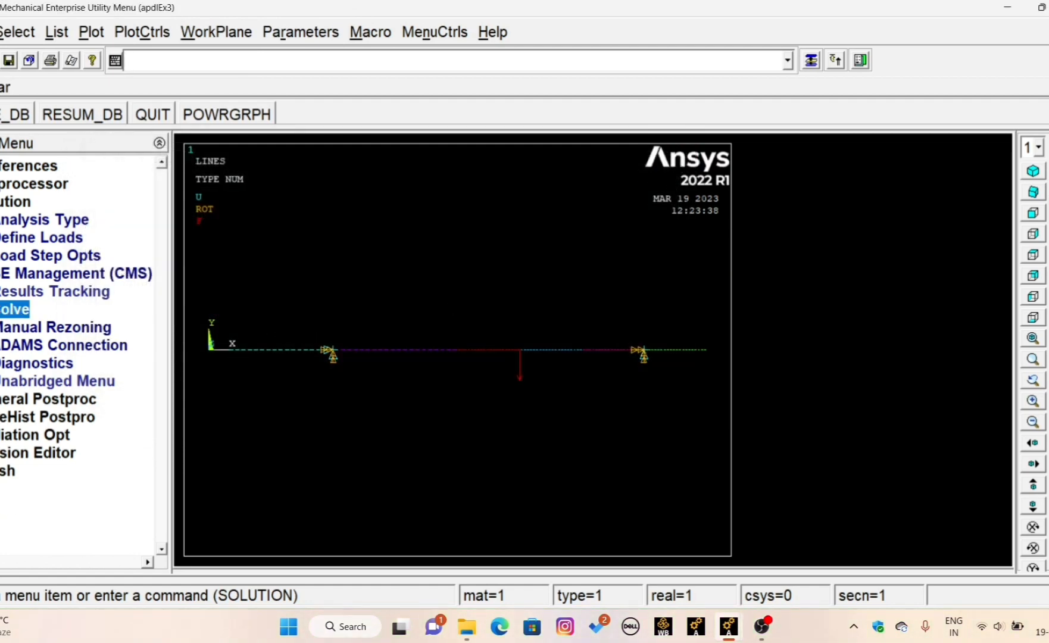
click(6, 202)
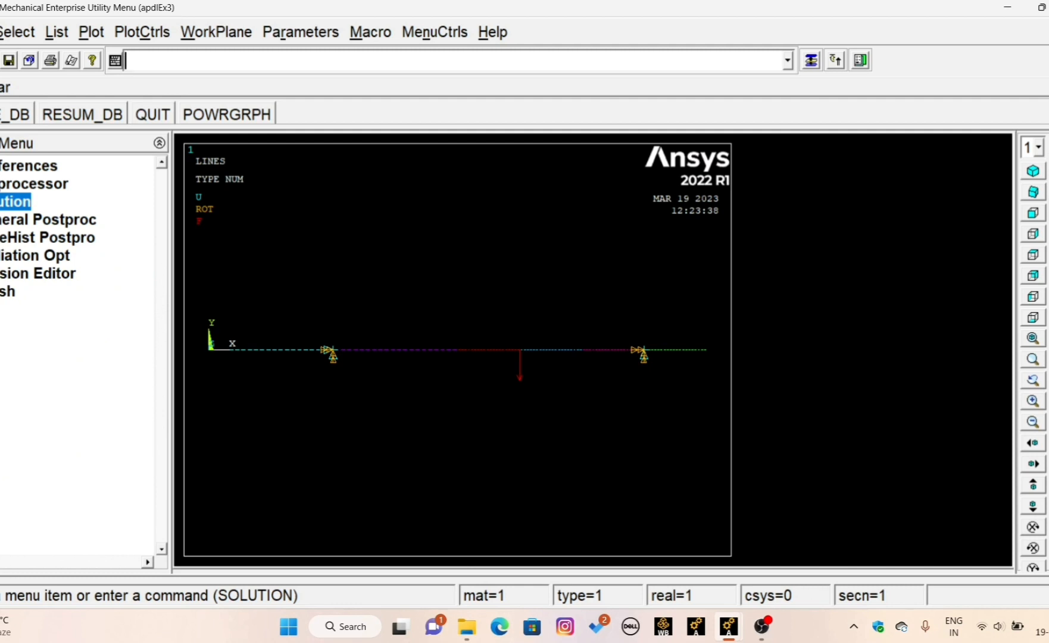
click(48, 220)
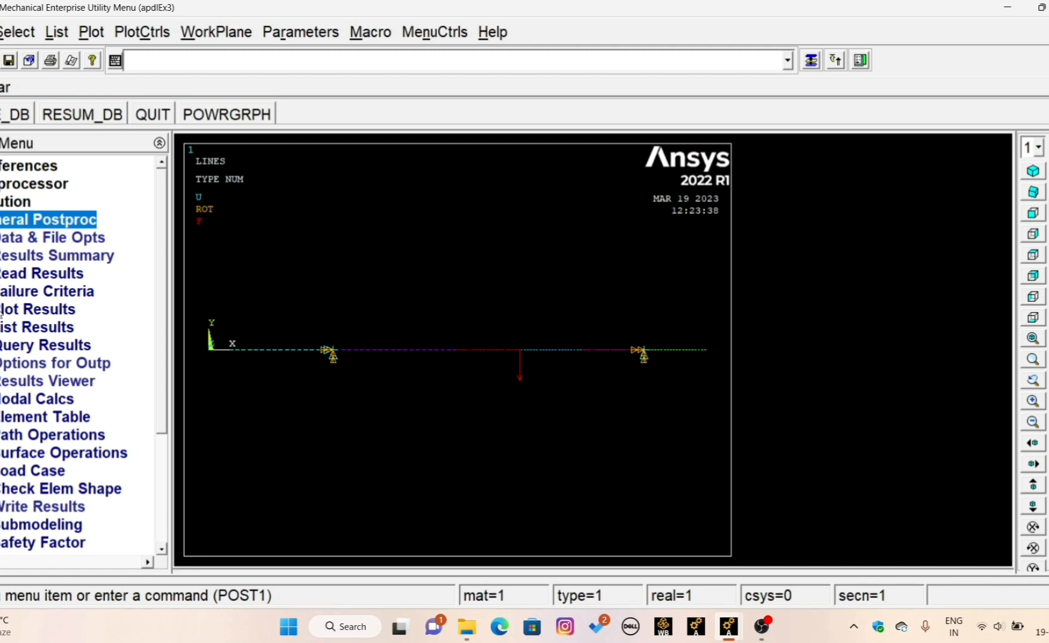
click(7, 311)
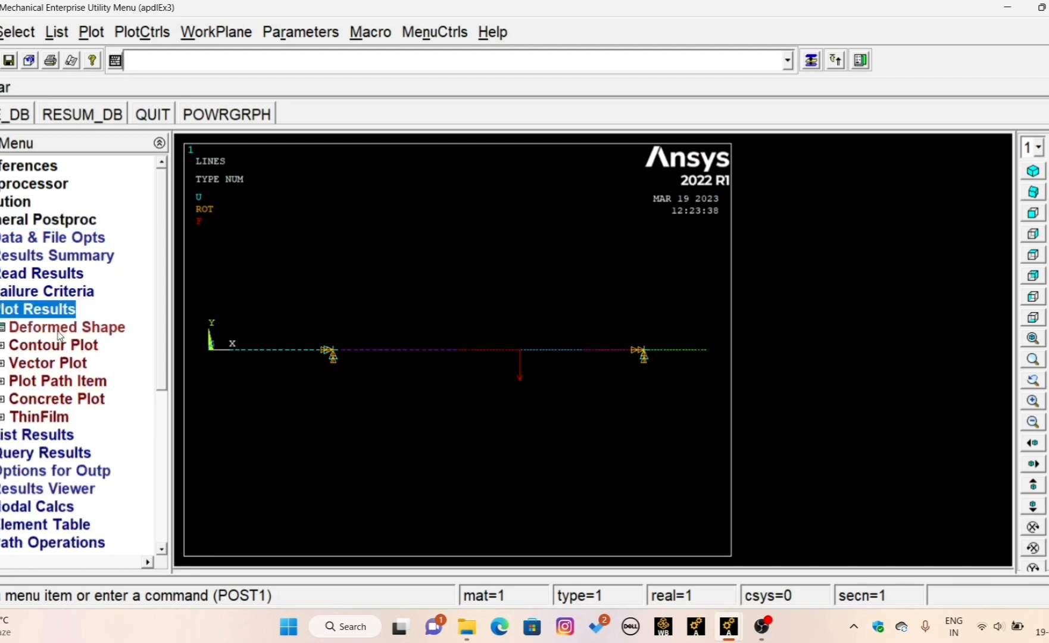
click(44, 329)
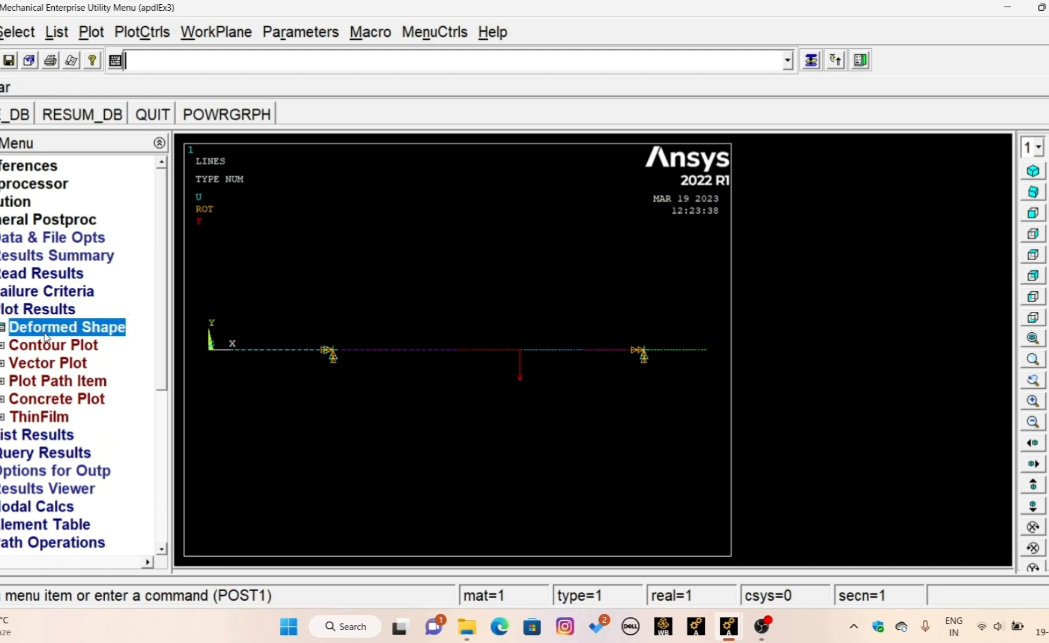
click(616, 315)
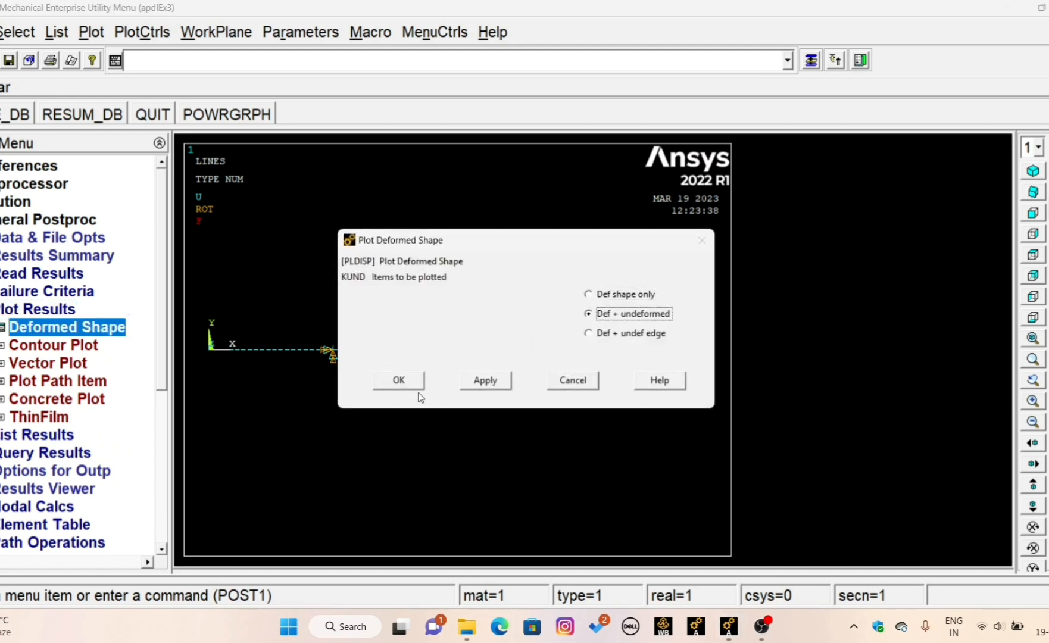
click(400, 380)
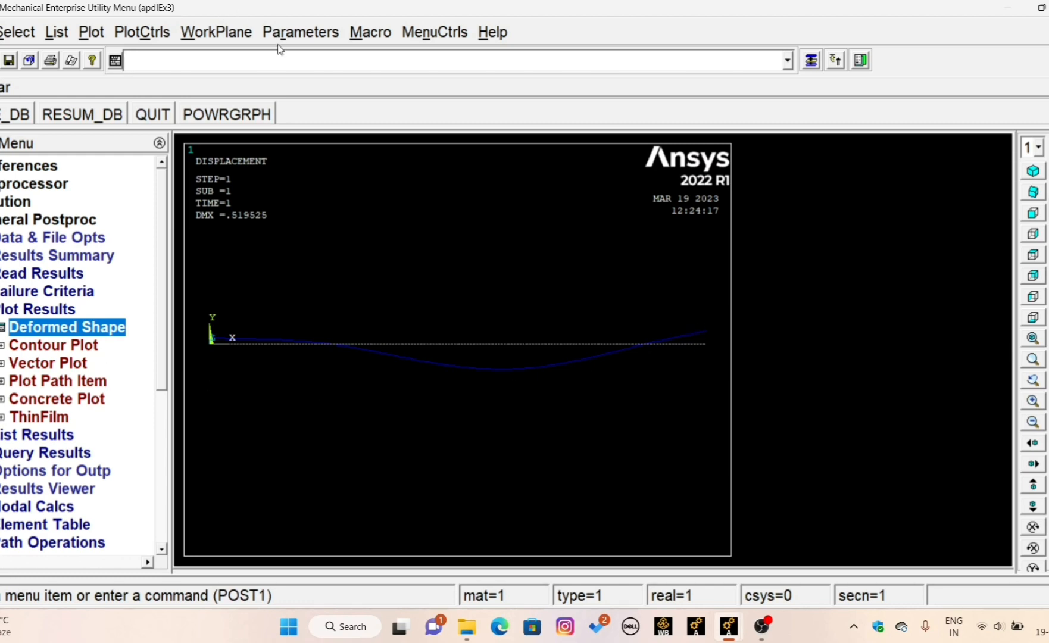
- Turn on the display of element shapes for the deformed plot and show it in isometric view
click(215, 33)
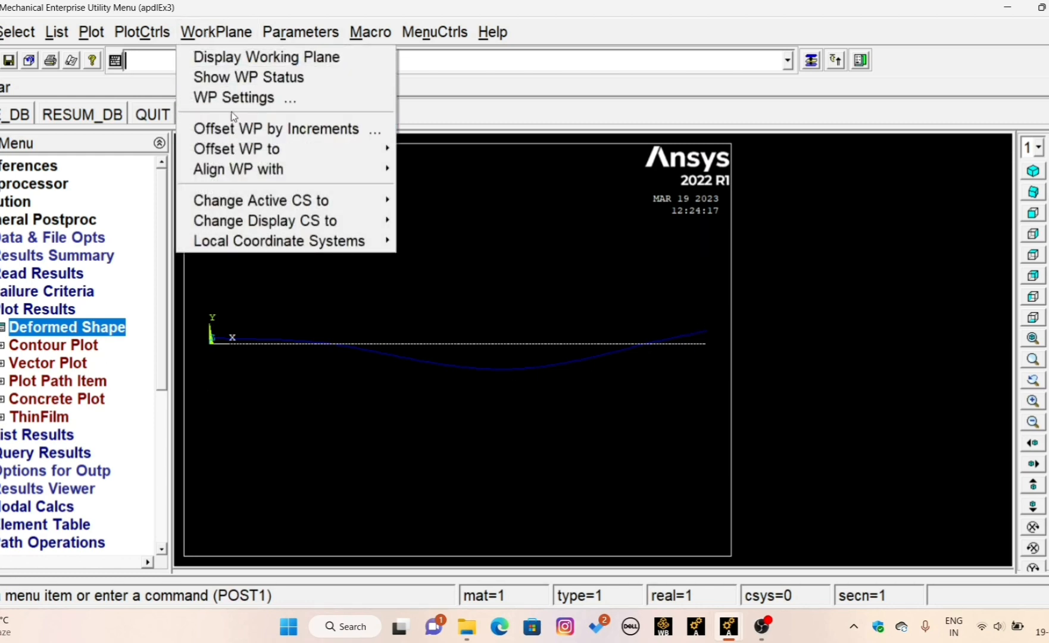
mouse_move(142, 32)
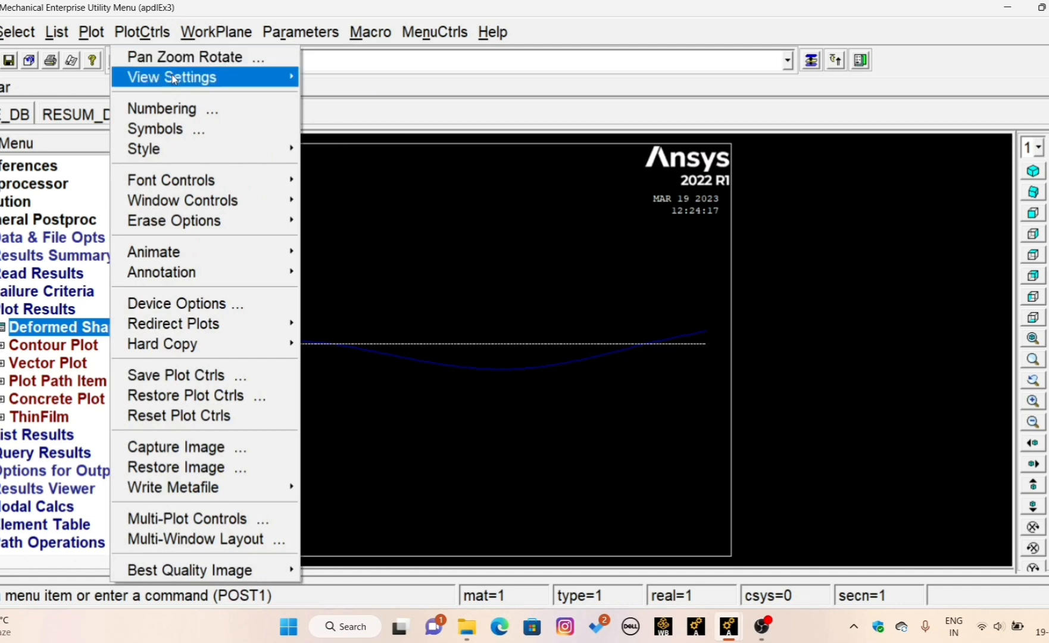
mouse_move(196, 147)
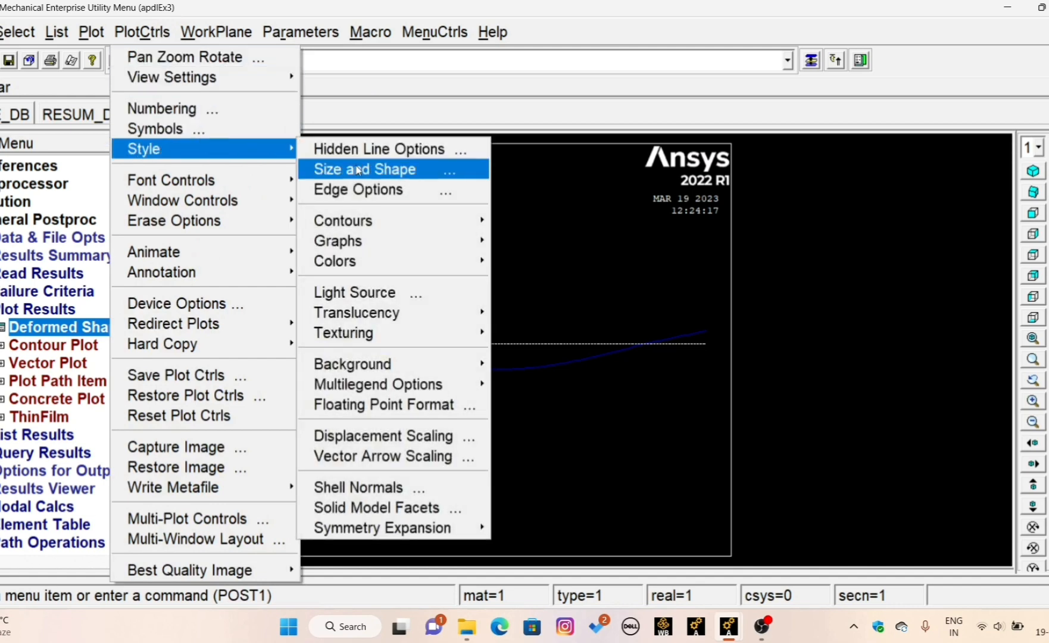
click(387, 169)
click(600, 185)
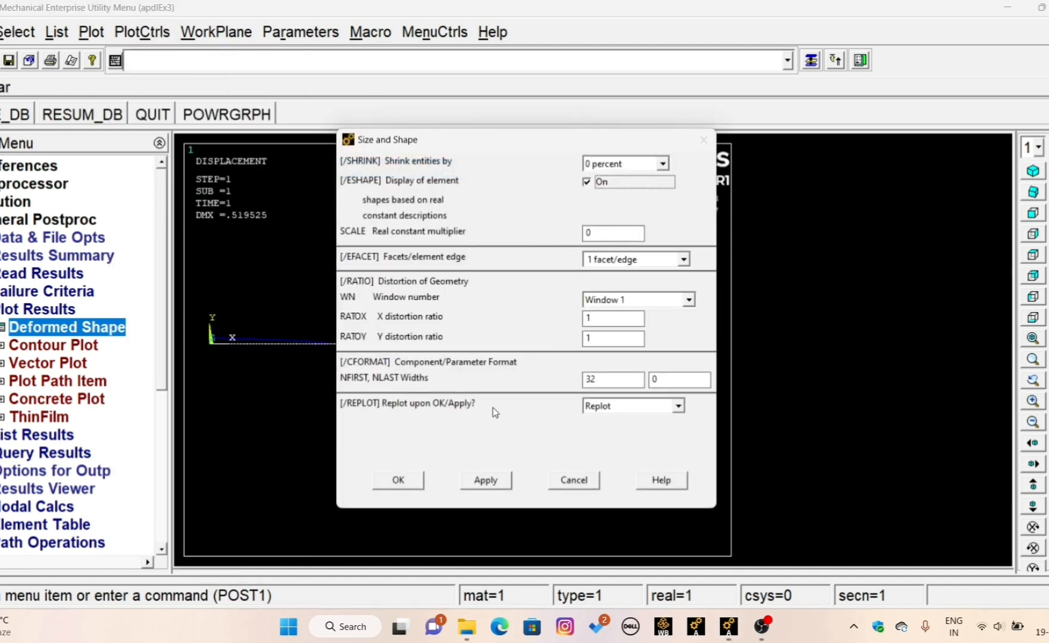
click(403, 484)
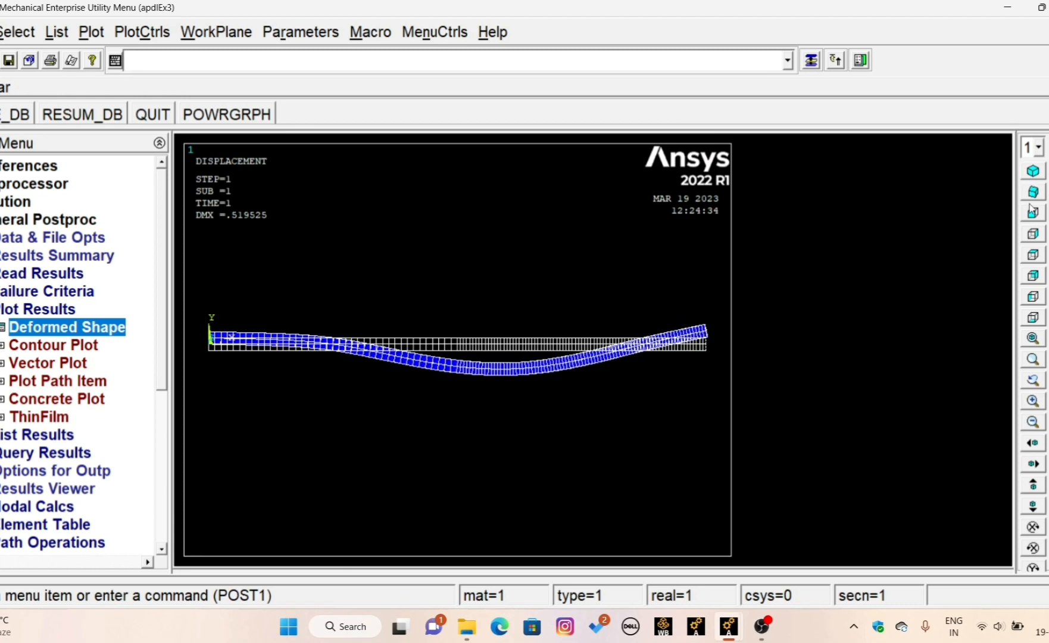
click(1033, 171)
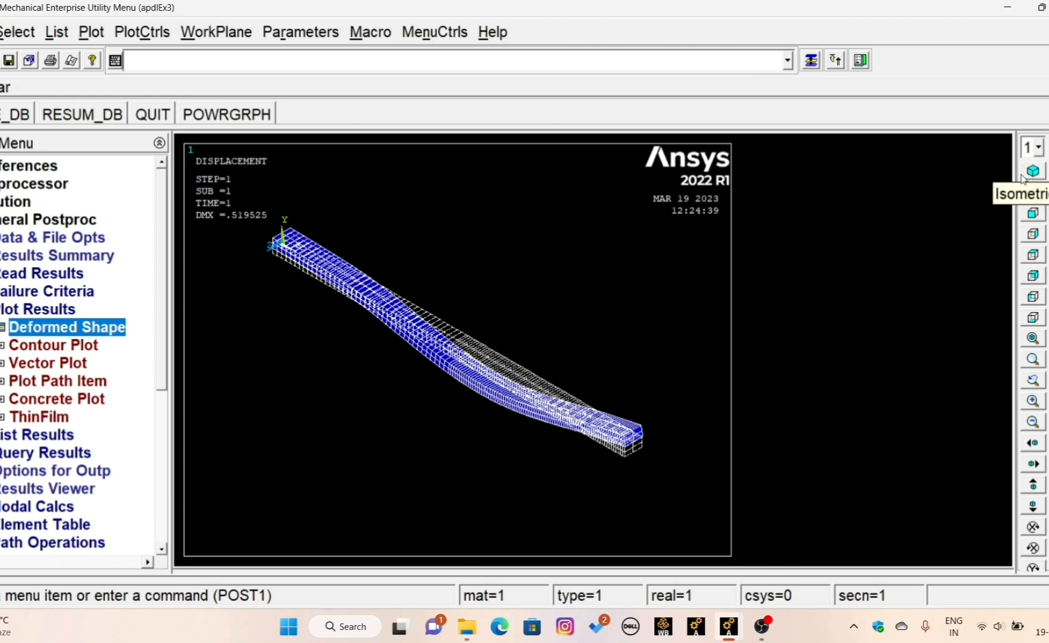
- Add an element table item defined by sequence number SMISC, 3
click(1, 309)
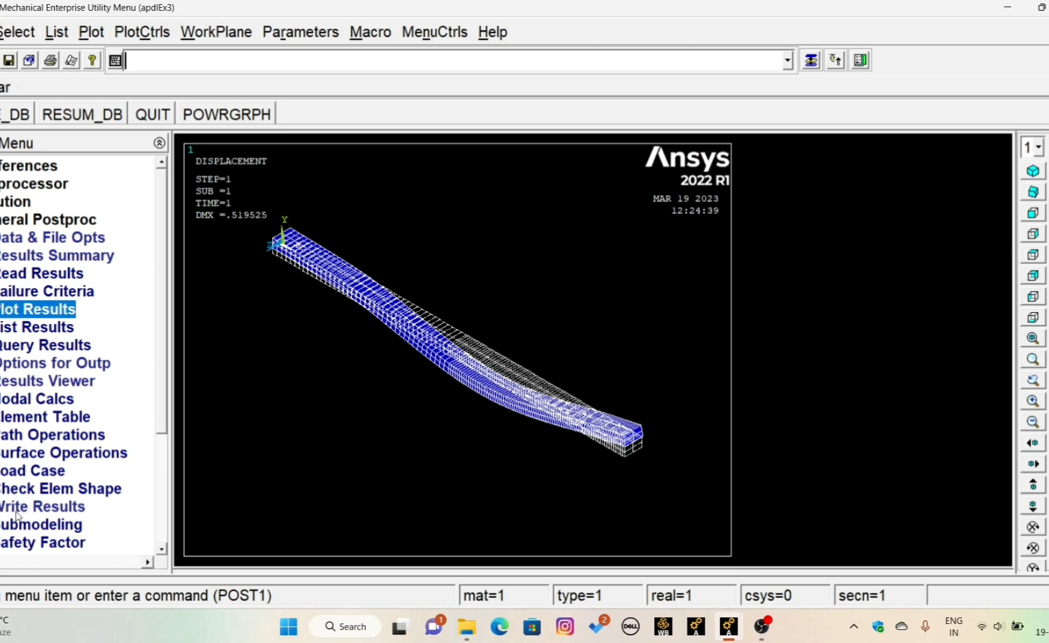
click(159, 549)
click(159, 549)
click(159, 549)
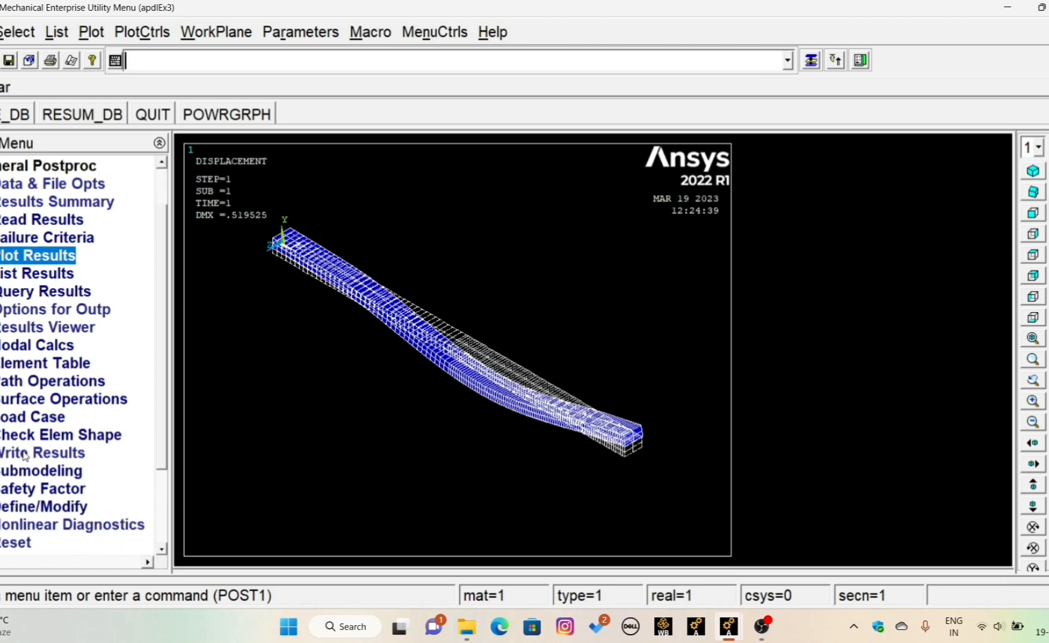
click(23, 364)
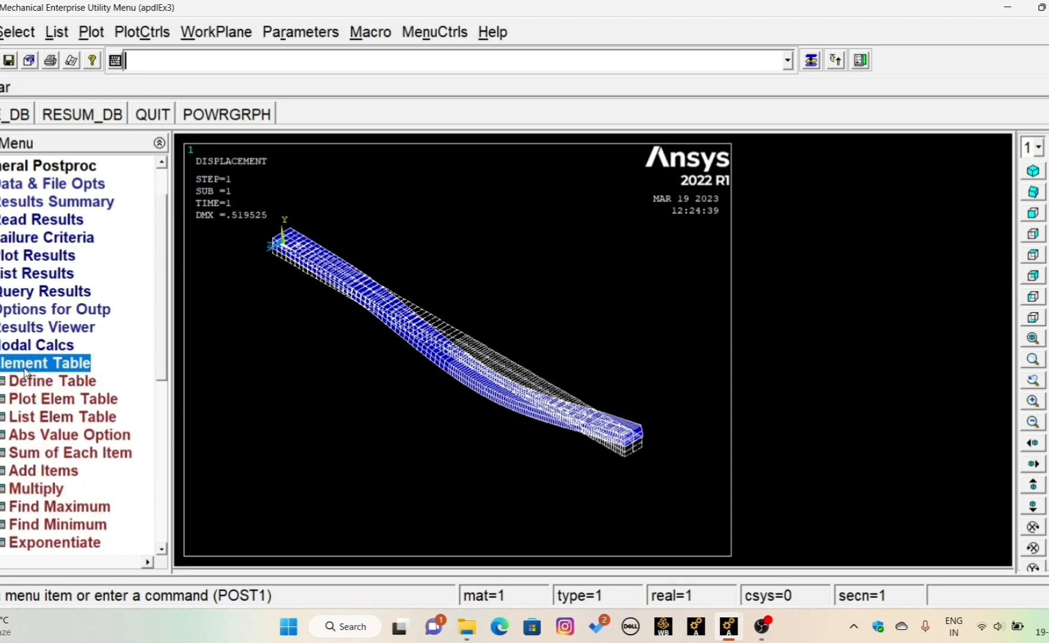
click(33, 381)
click(126, 443)
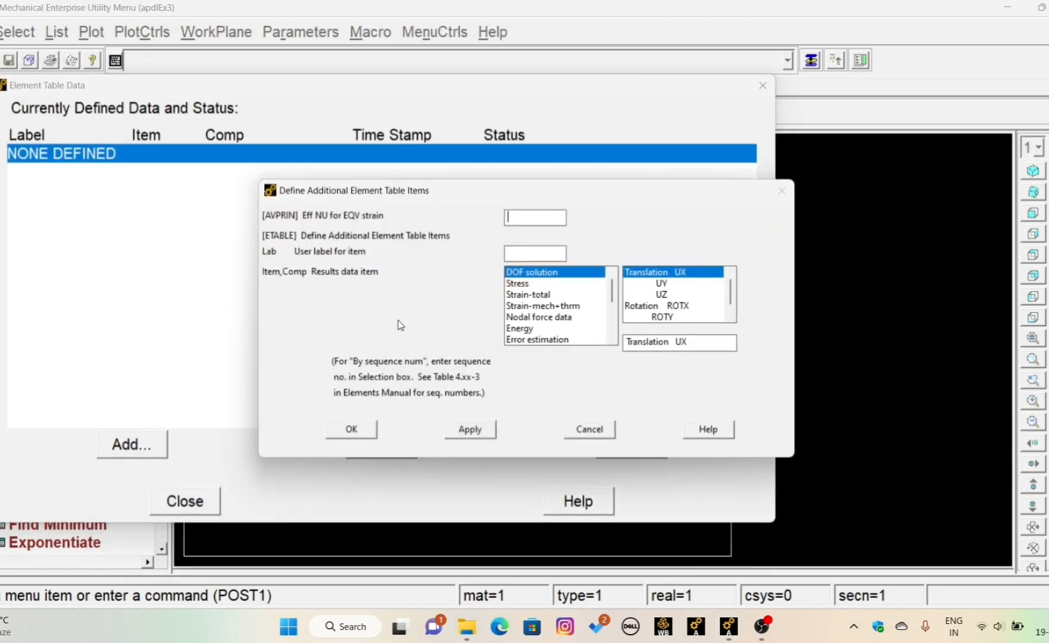
scroll(589, 337, down, 3)
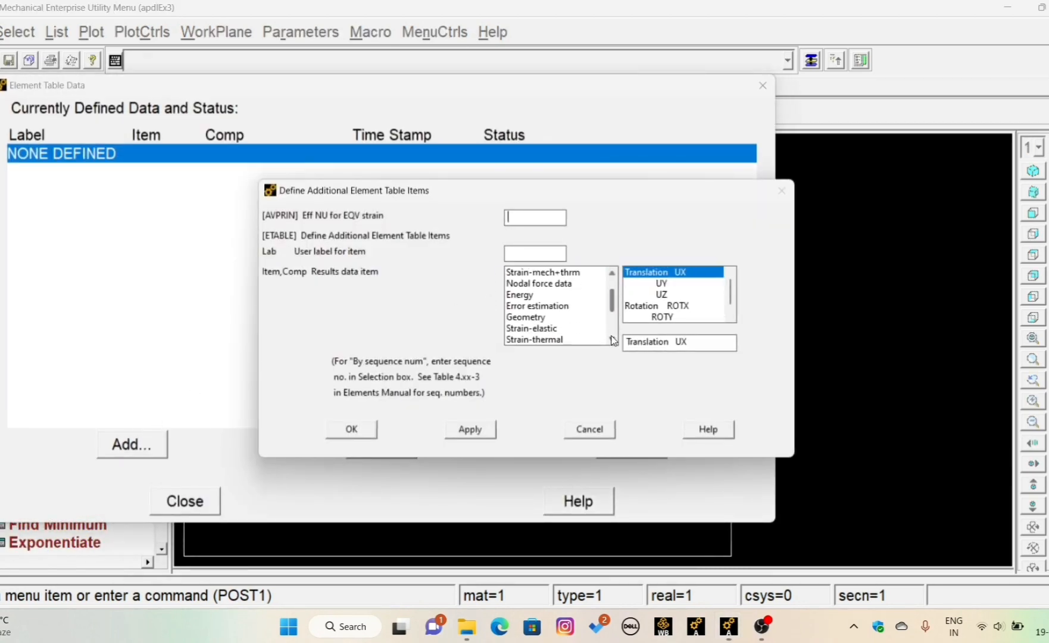
click(563, 339)
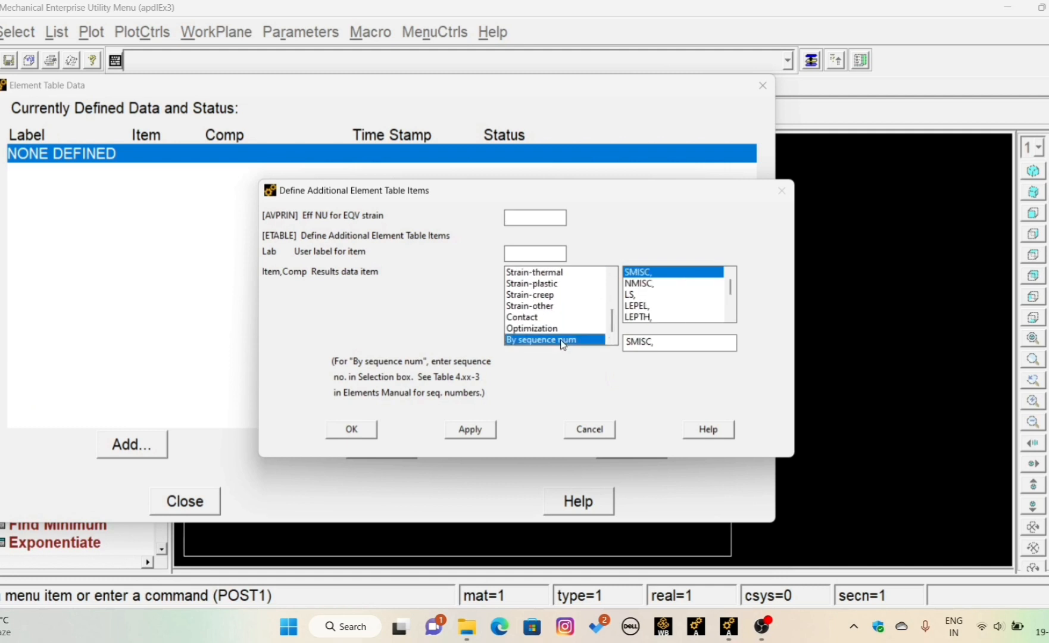
click(665, 341)
text(3)
click(480, 433)
- Add a second element table item defined by sequence number SMISC, 6
drag(612, 341, 612, 342)
click(612, 341)
click(553, 340)
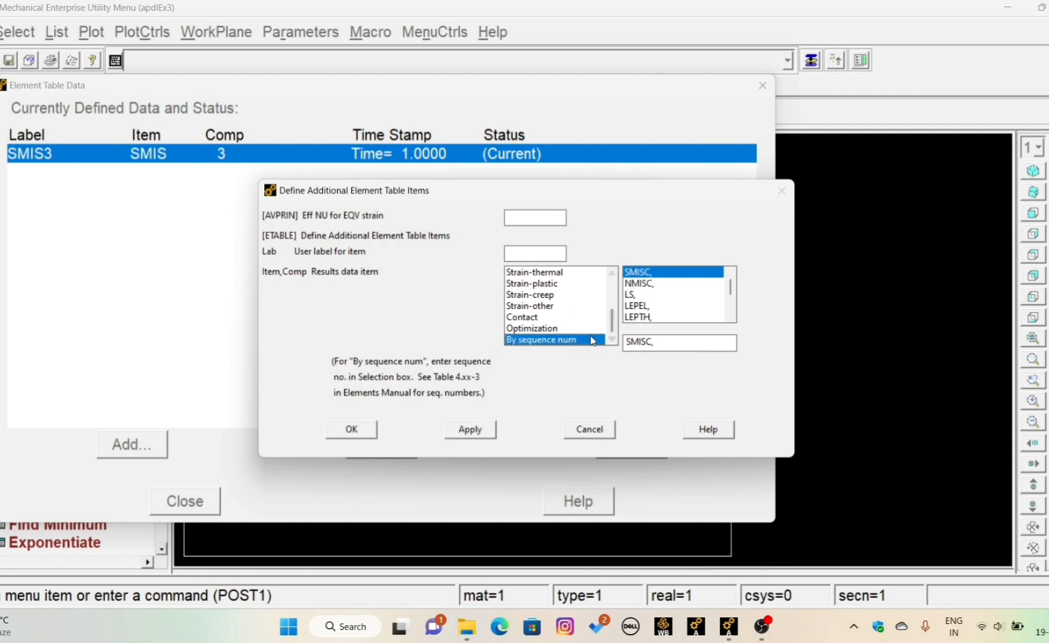
click(673, 342)
text(6)
click(482, 429)
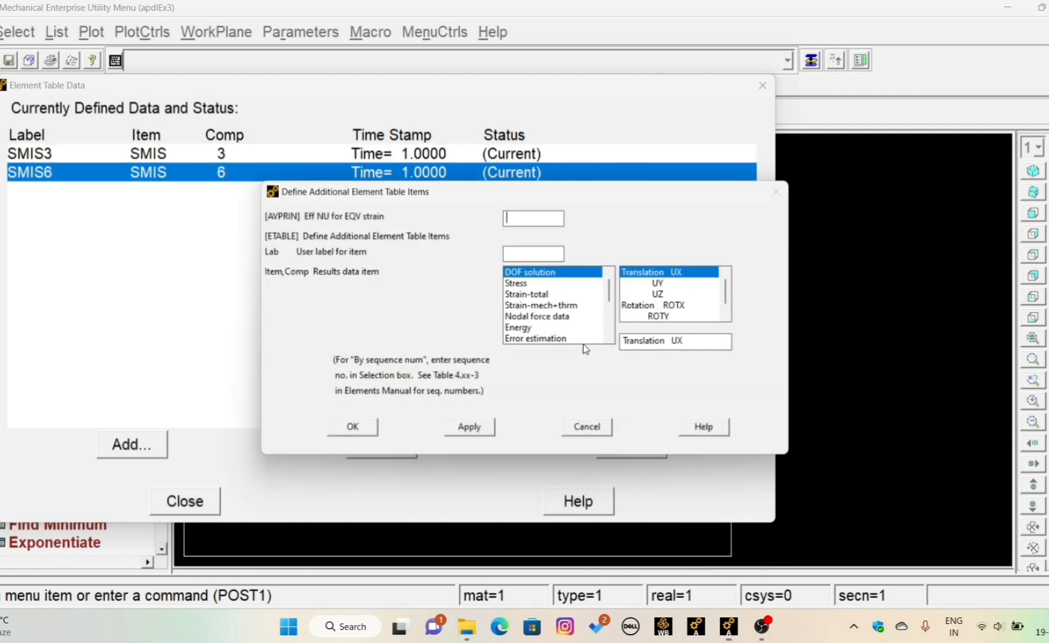
- Add a third element table item defined by sequence number SMISC, 16
drag(612, 340, 612, 340)
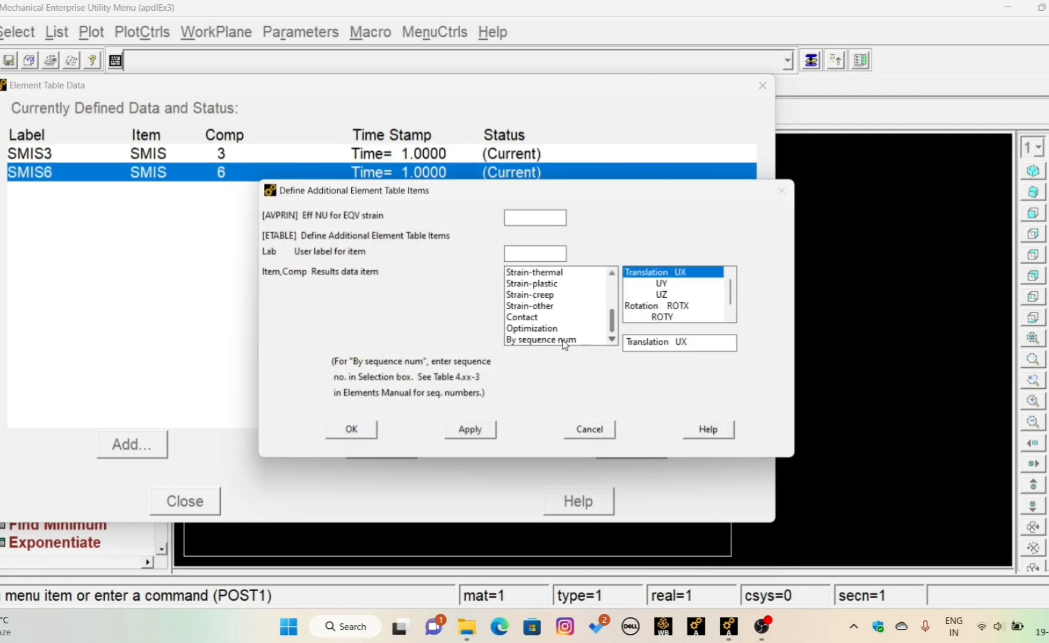
click(554, 340)
click(659, 341)
text(1)
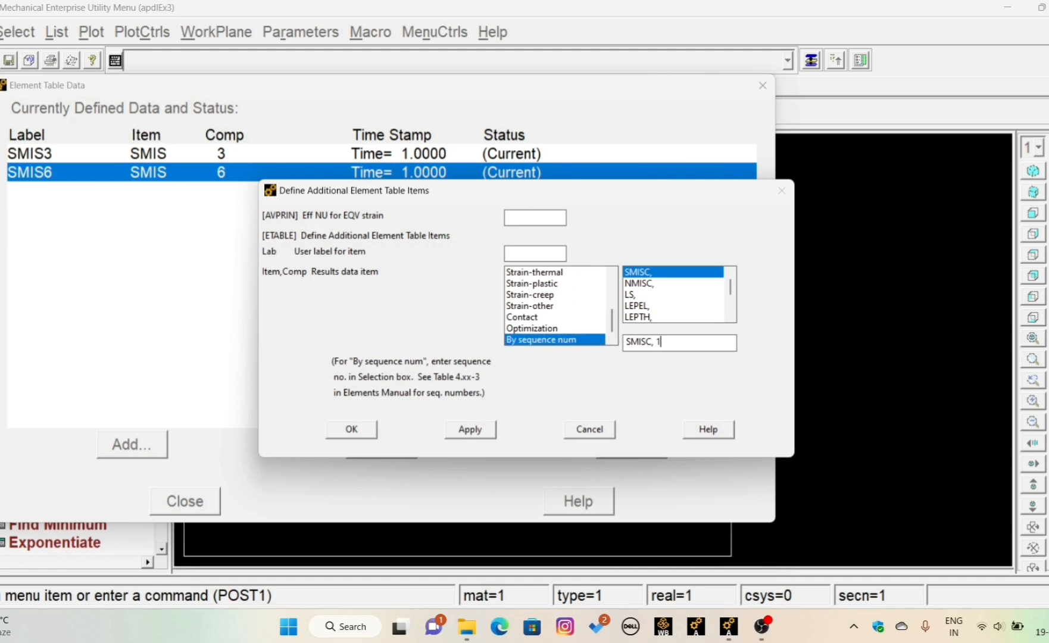
text(6)
click(470, 429)
- Add a fourth element table item defined by sequence number SMISC, 19 and finish defining the element table
click(612, 340)
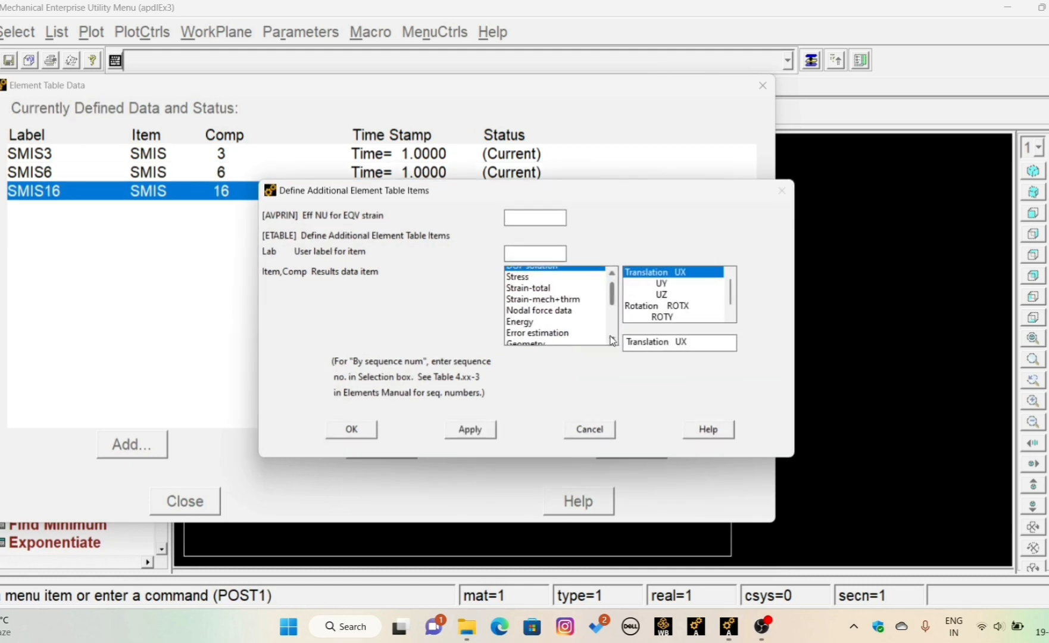
drag(612, 340, 612, 340)
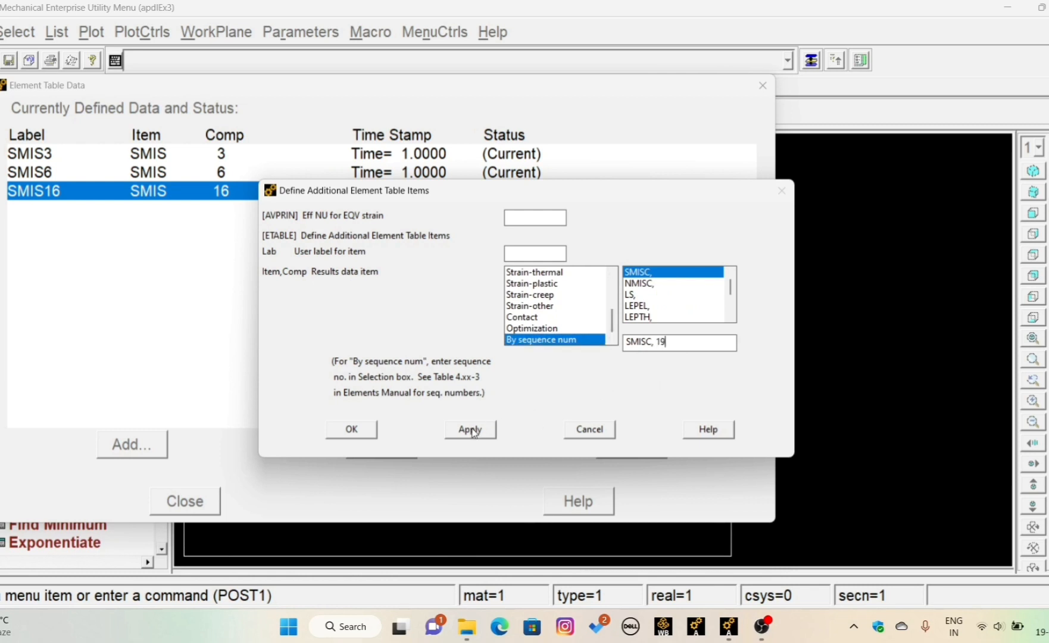
click(356, 429)
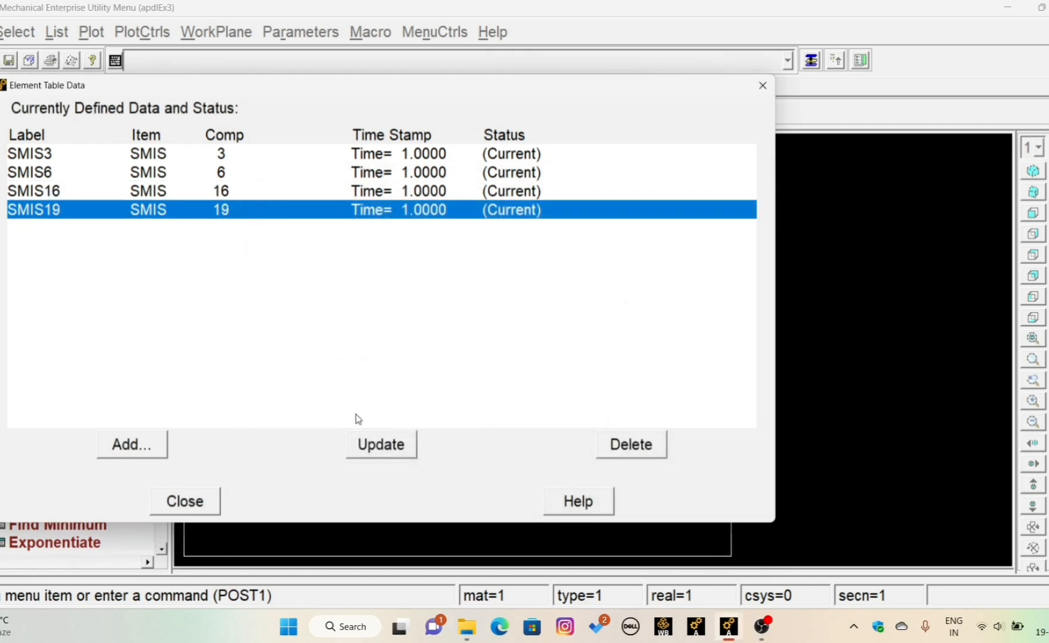
click(189, 501)
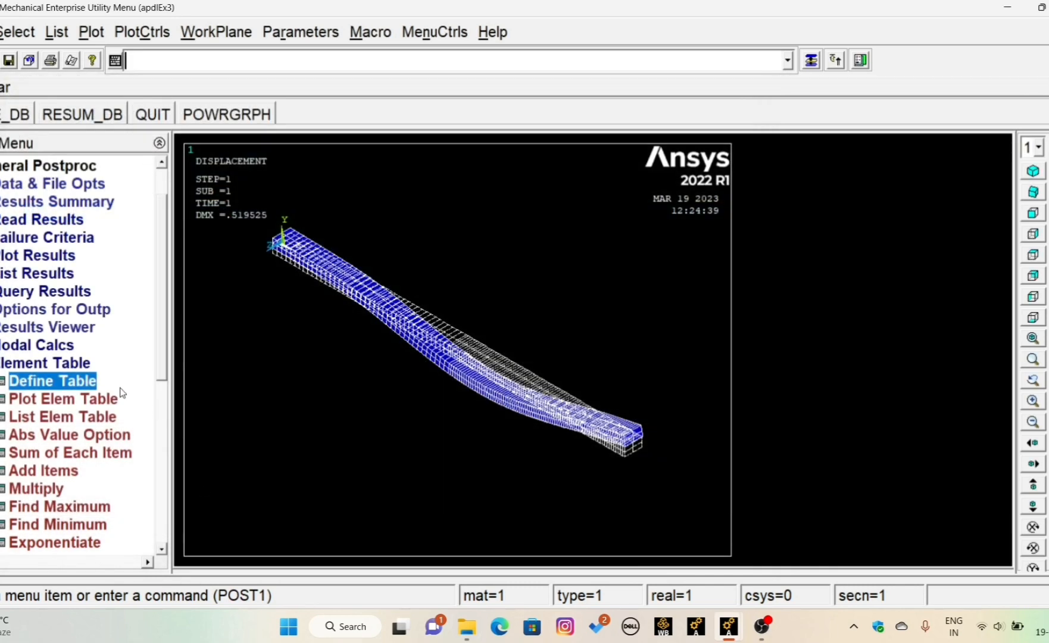
- Plot the line-element results with SMIS3 at node I and SMIS16 at node J on the undeformed shape, shown in front view
click(0, 365)
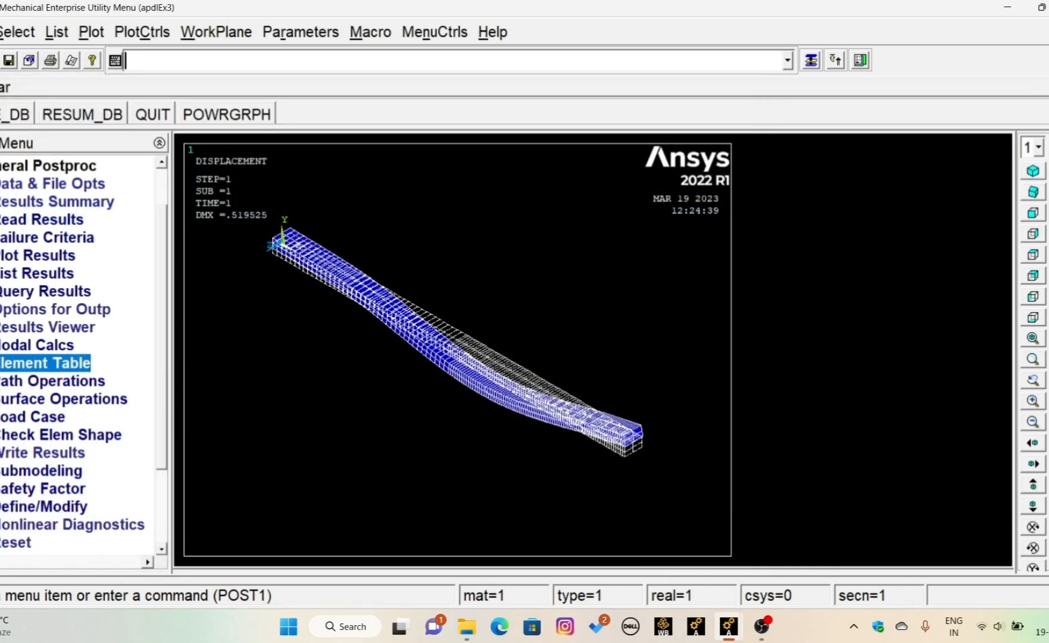
click(21, 255)
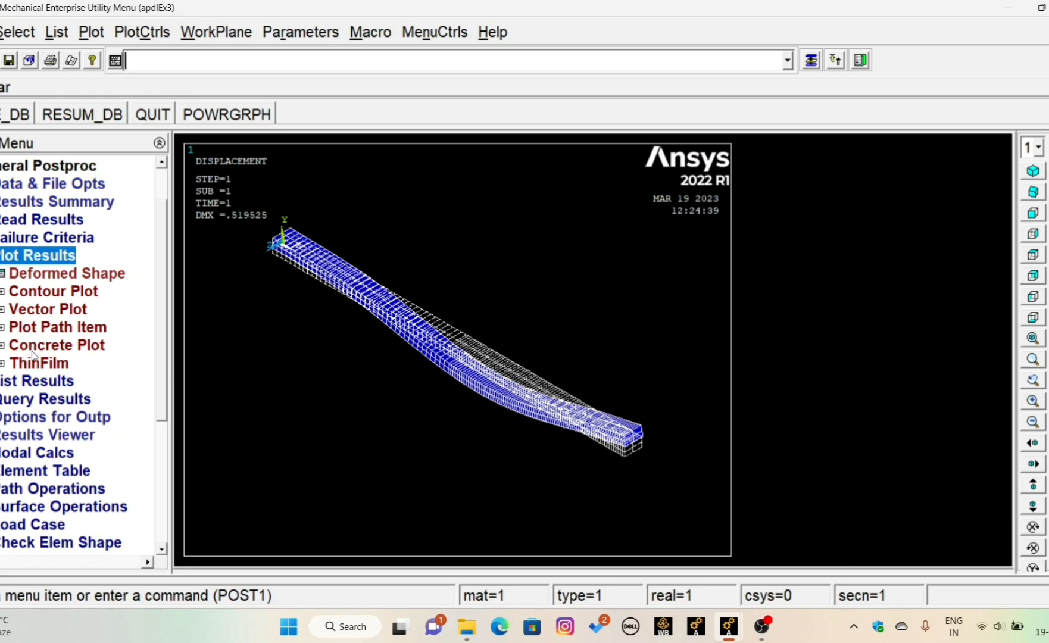
click(38, 291)
click(49, 364)
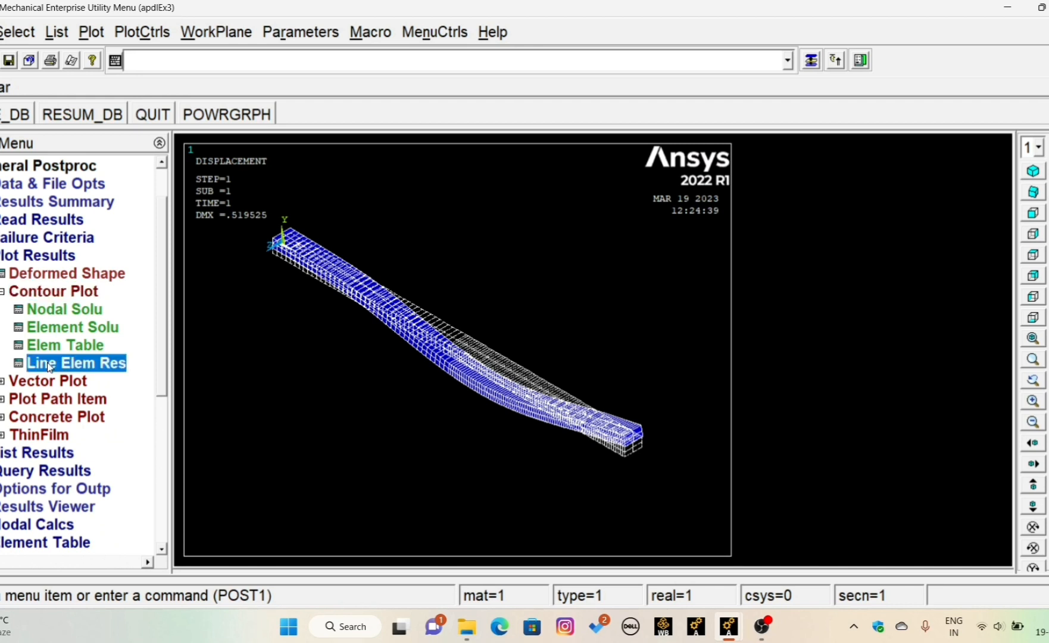
click(643, 242)
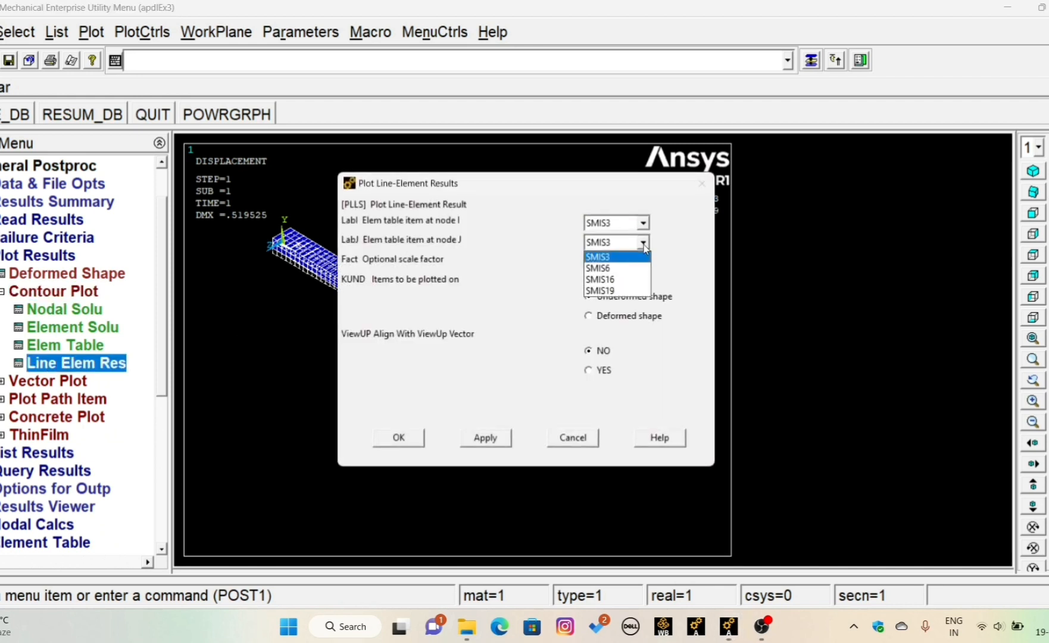
click(622, 279)
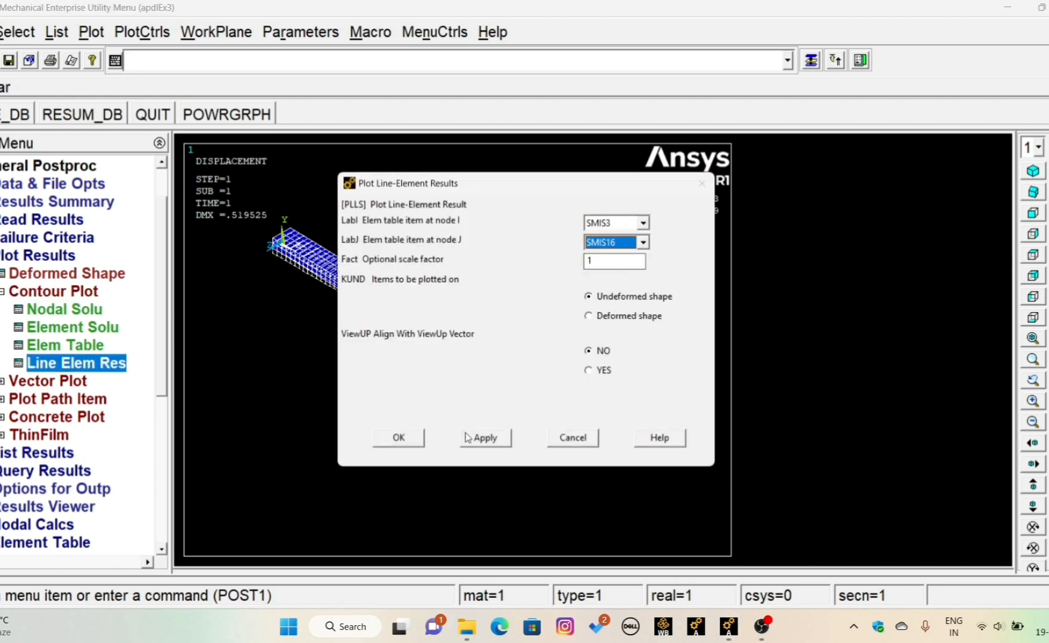
click(406, 441)
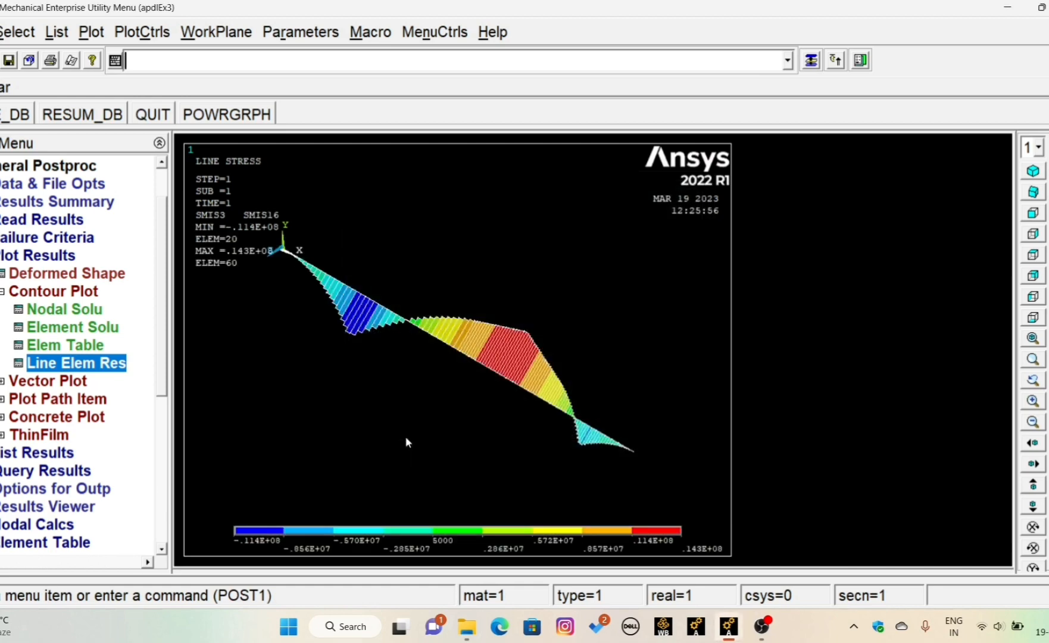
click(1031, 213)
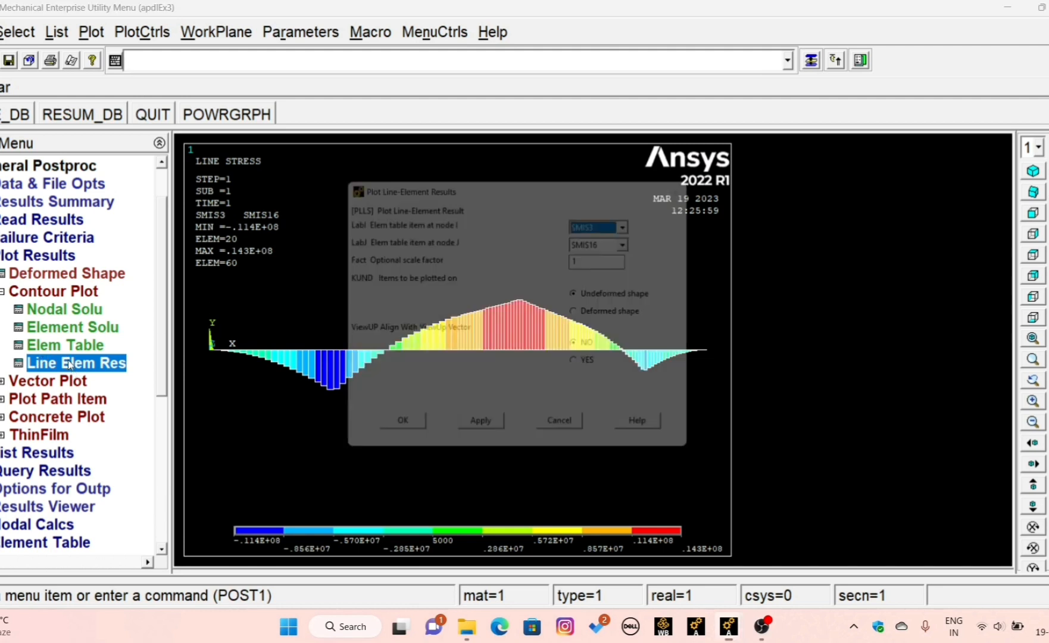
- Plot the line-element results with SMIS6 at node I and SMIS19 at node J on the undeformed shape
click(644, 224)
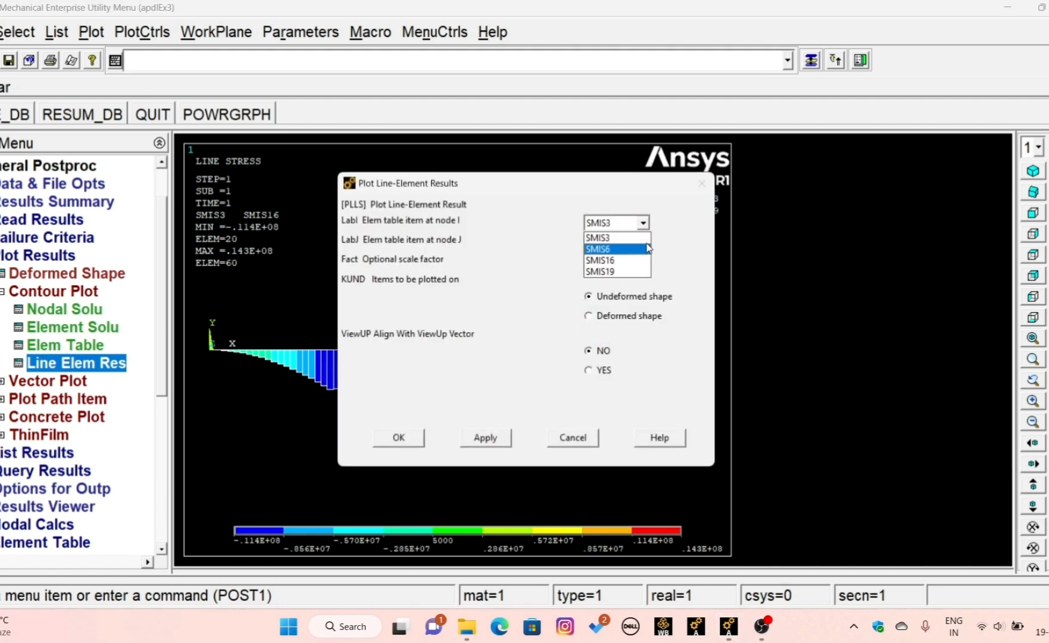
click(633, 252)
click(644, 243)
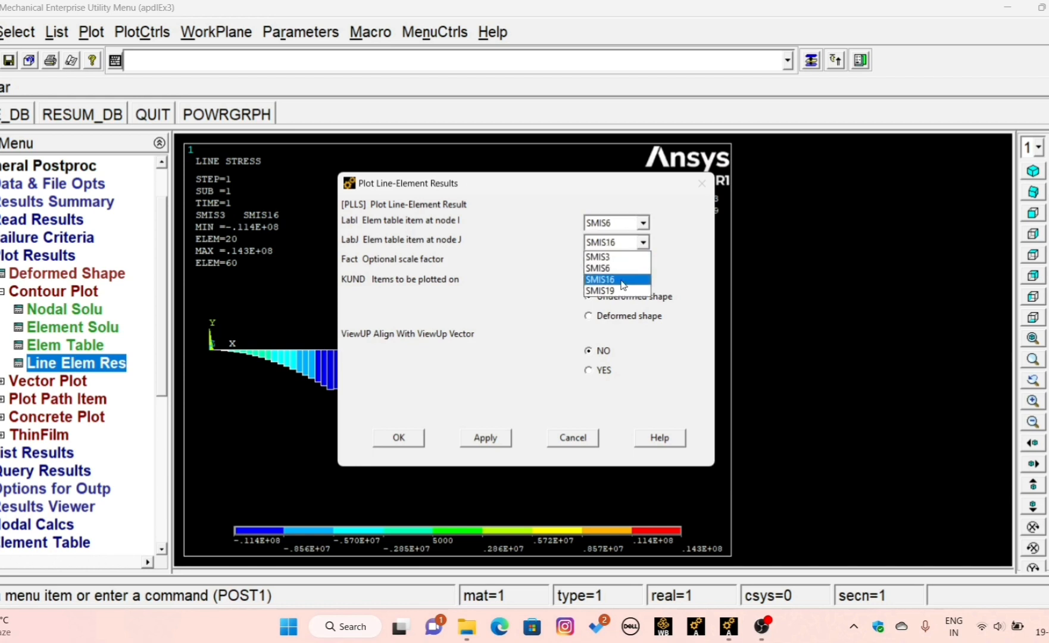
click(621, 286)
click(399, 439)
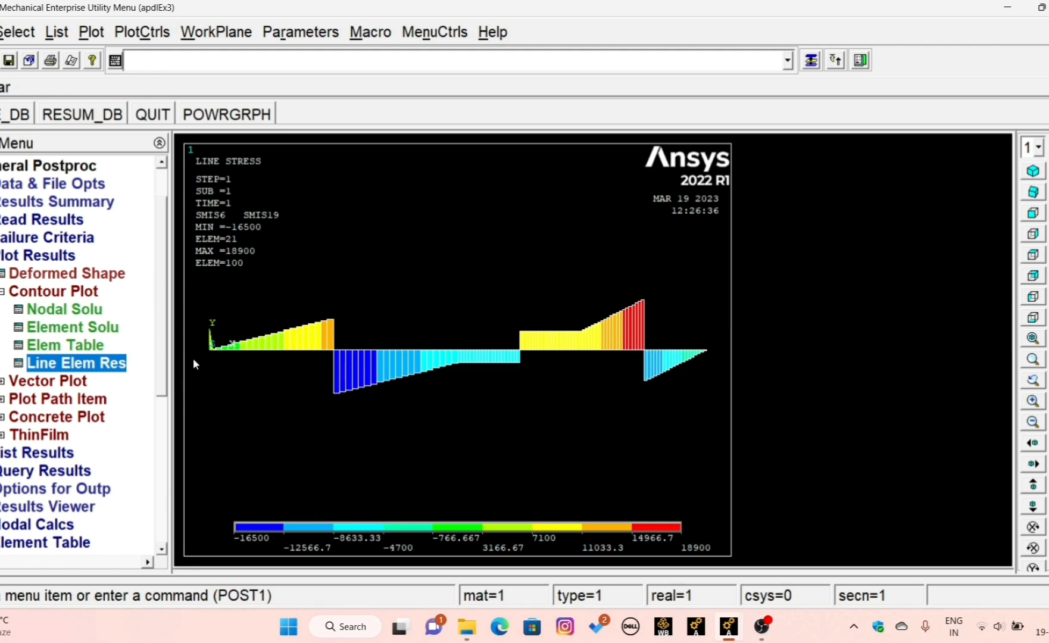
- Plot the nodal von Mises stress contours on the deformed shape only and inspect the stress distribution along the beam
click(31, 296)
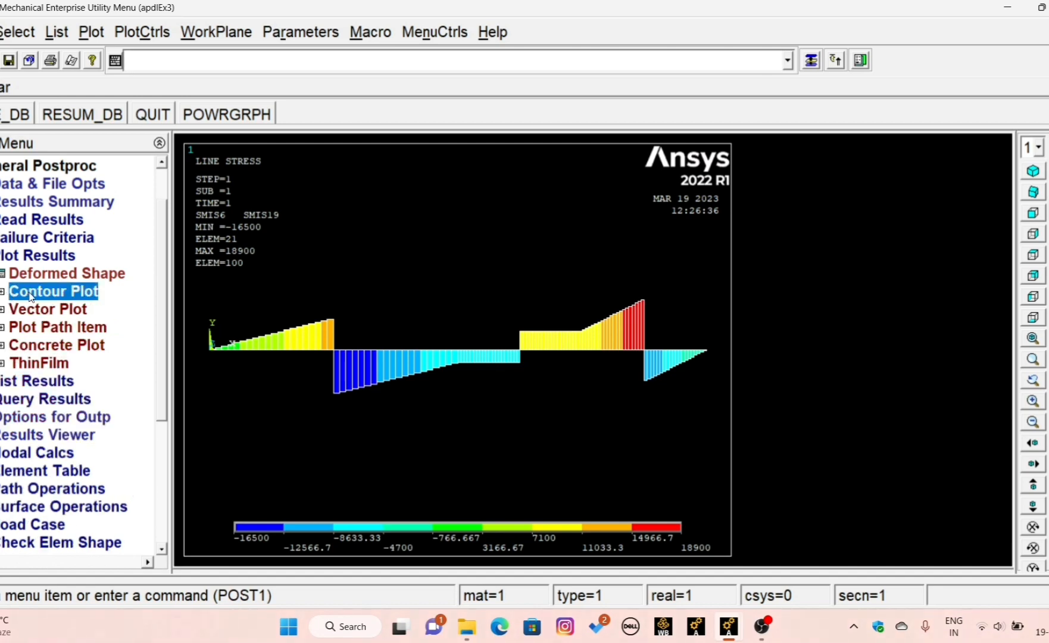
click(31, 293)
click(53, 309)
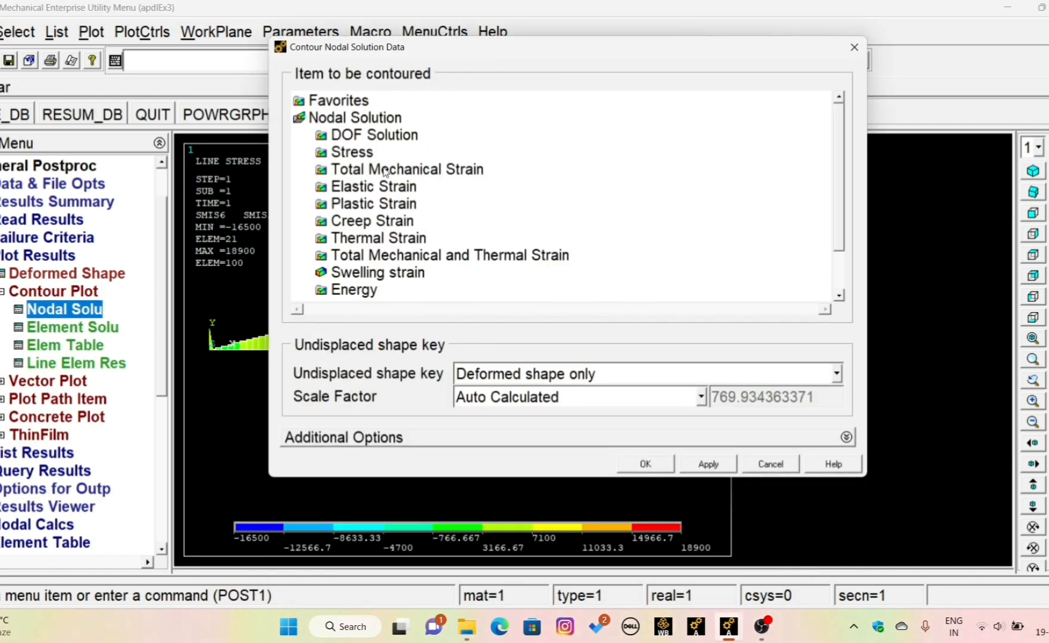
click(352, 152)
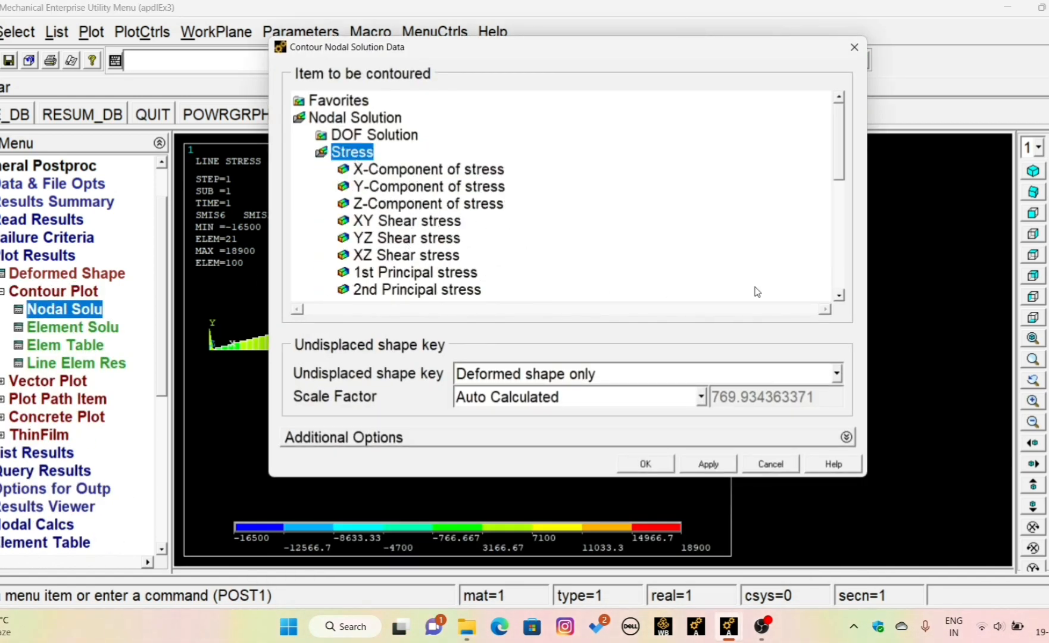
scroll(838, 295, down, 5)
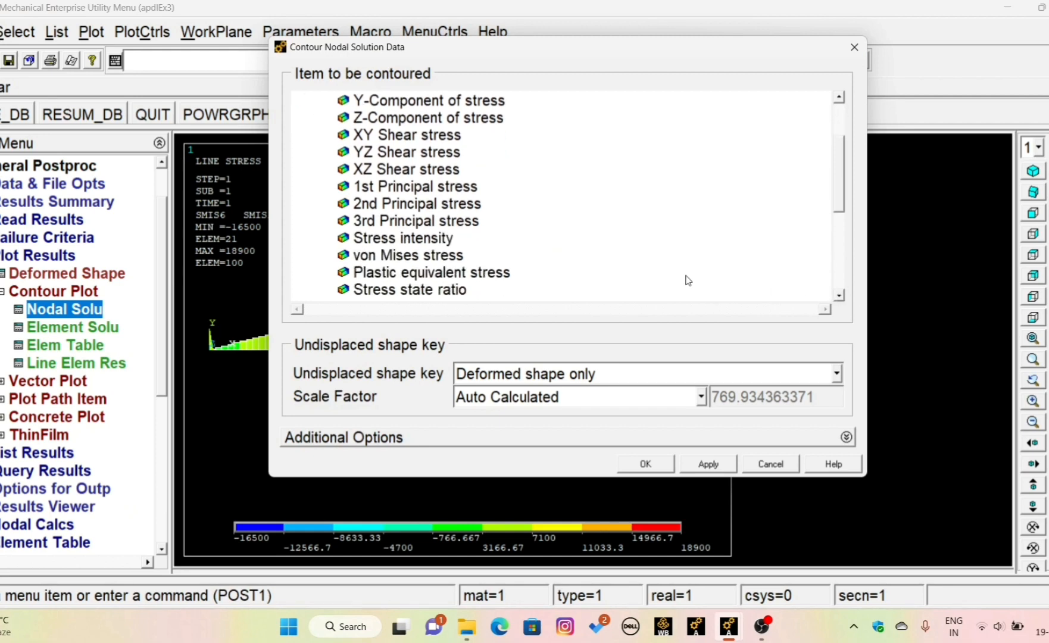
click(398, 255)
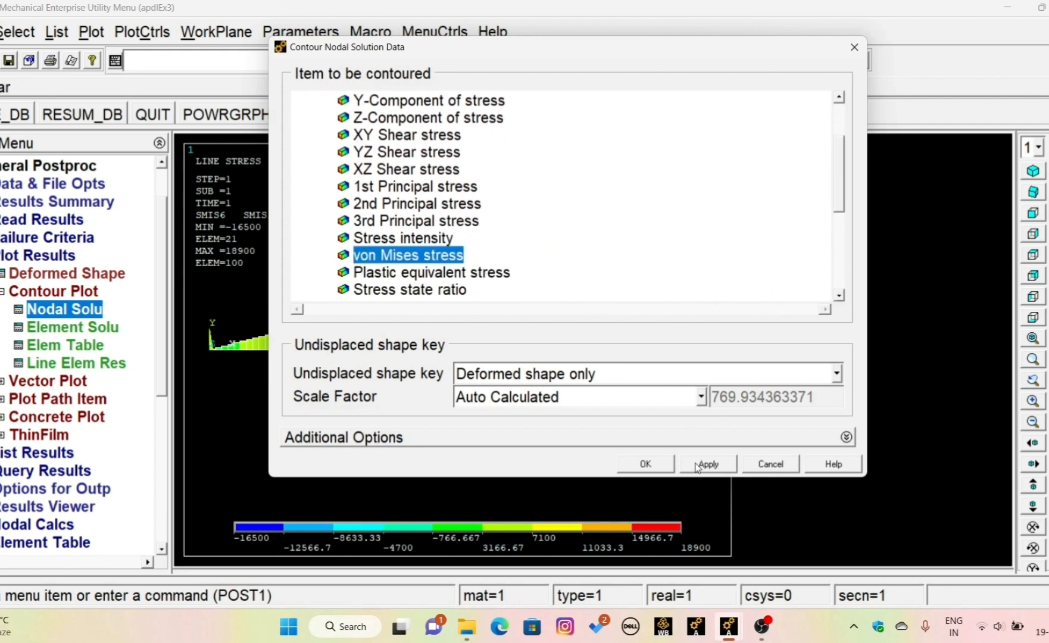
click(651, 466)
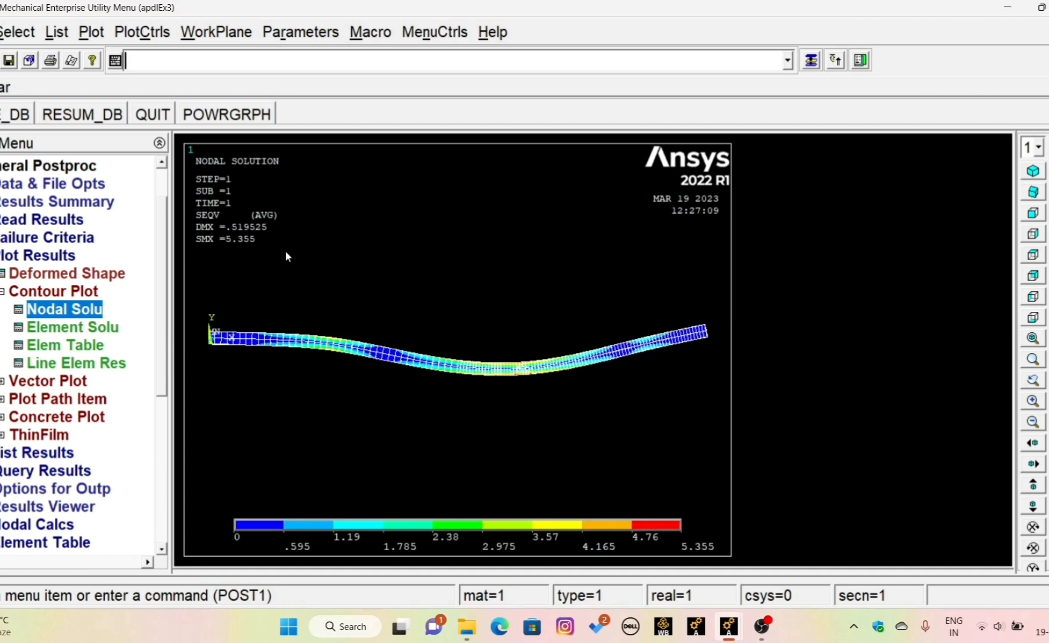
scroll(564, 384, up, 3)
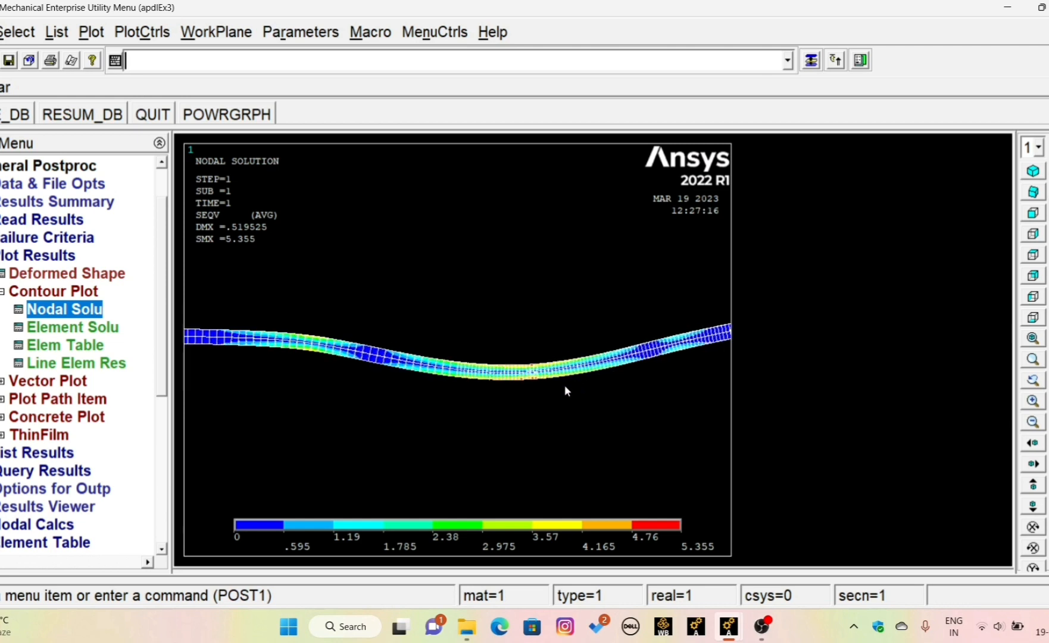
scroll(565, 391, up, 2)
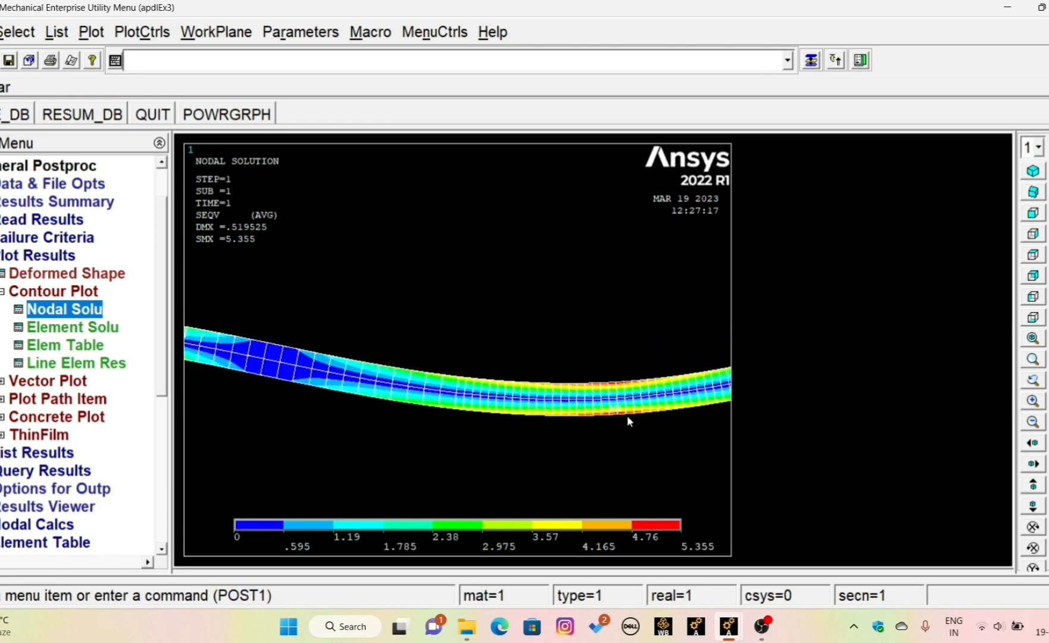
scroll(624, 412, down, 3)
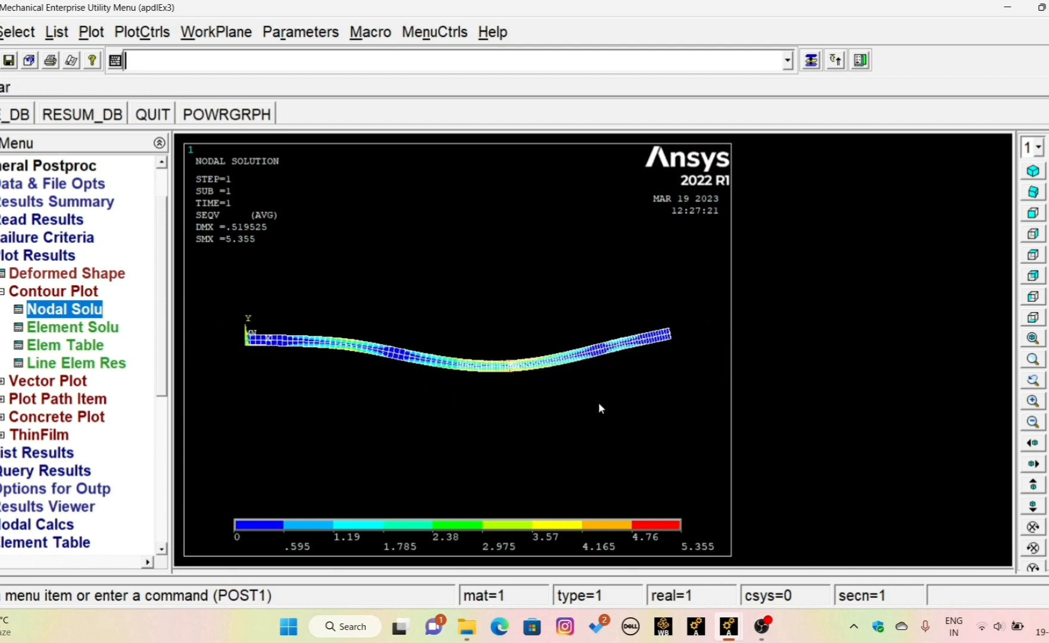
click(3, 291)
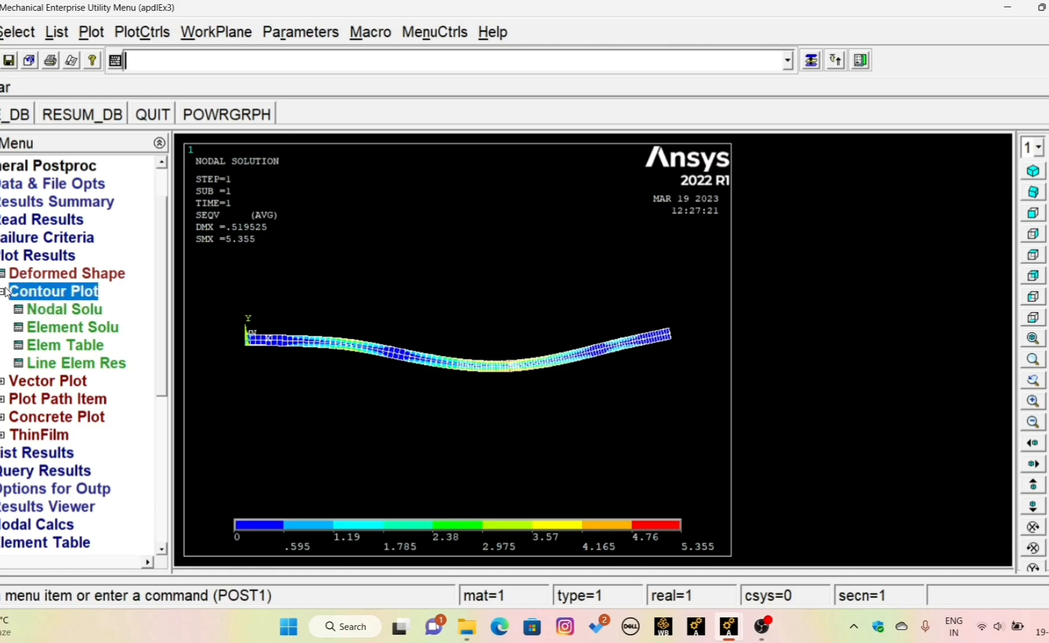